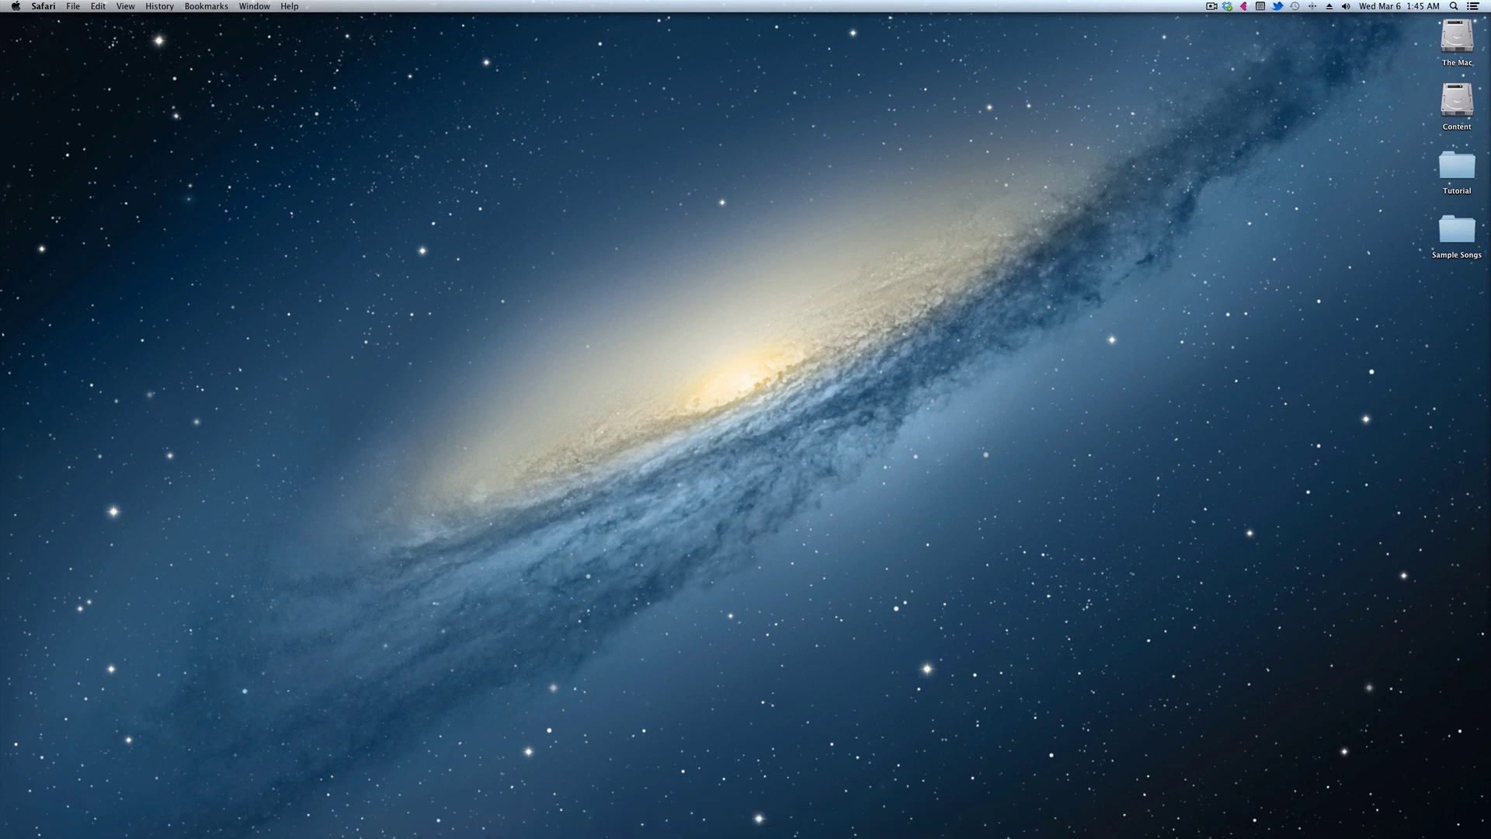
Bring back the minimized Ableton shop page and scroll through it
mouse_move(1009, 821)
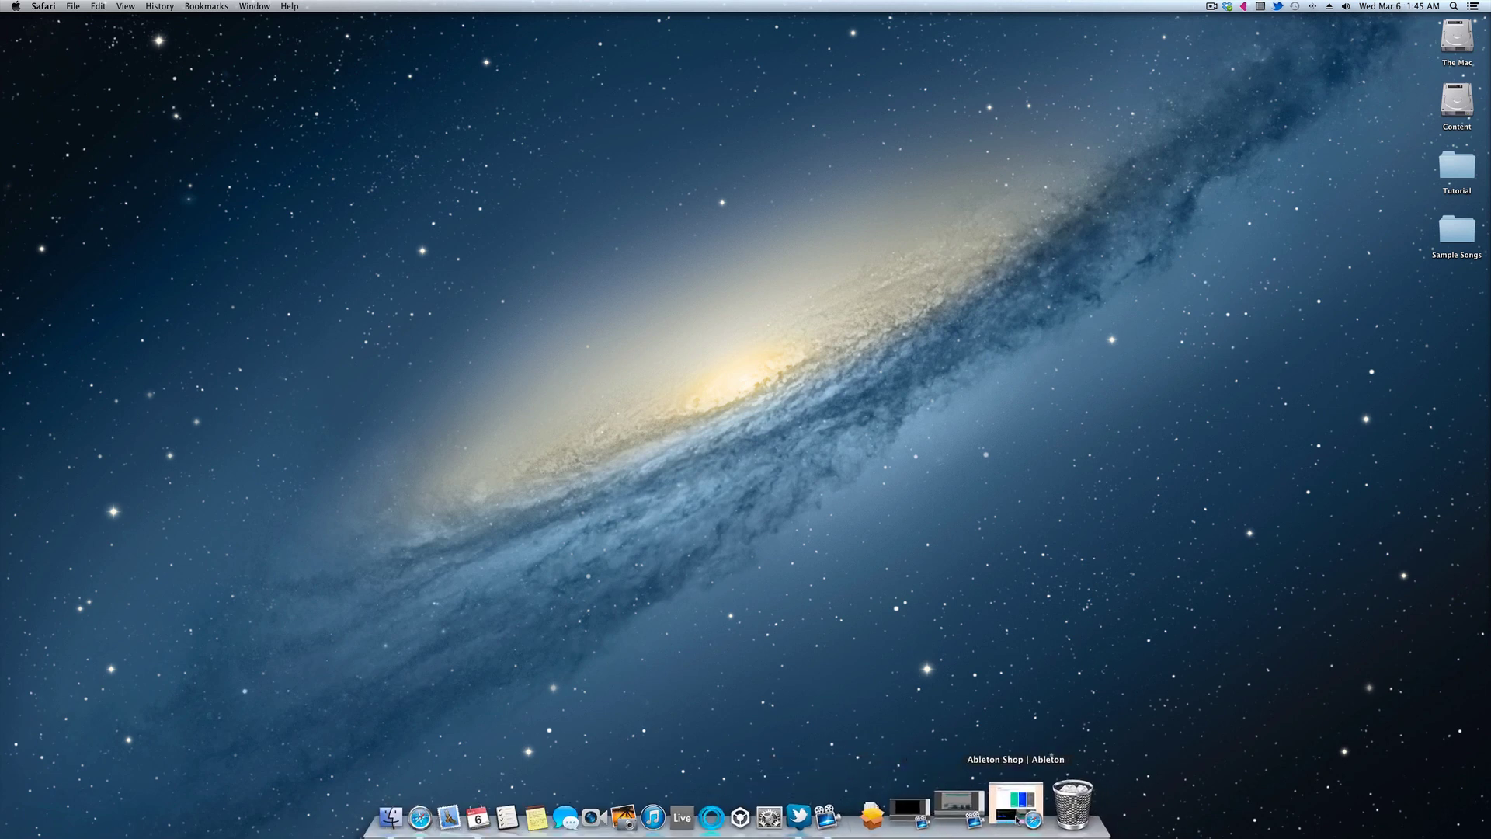
click(1014, 815)
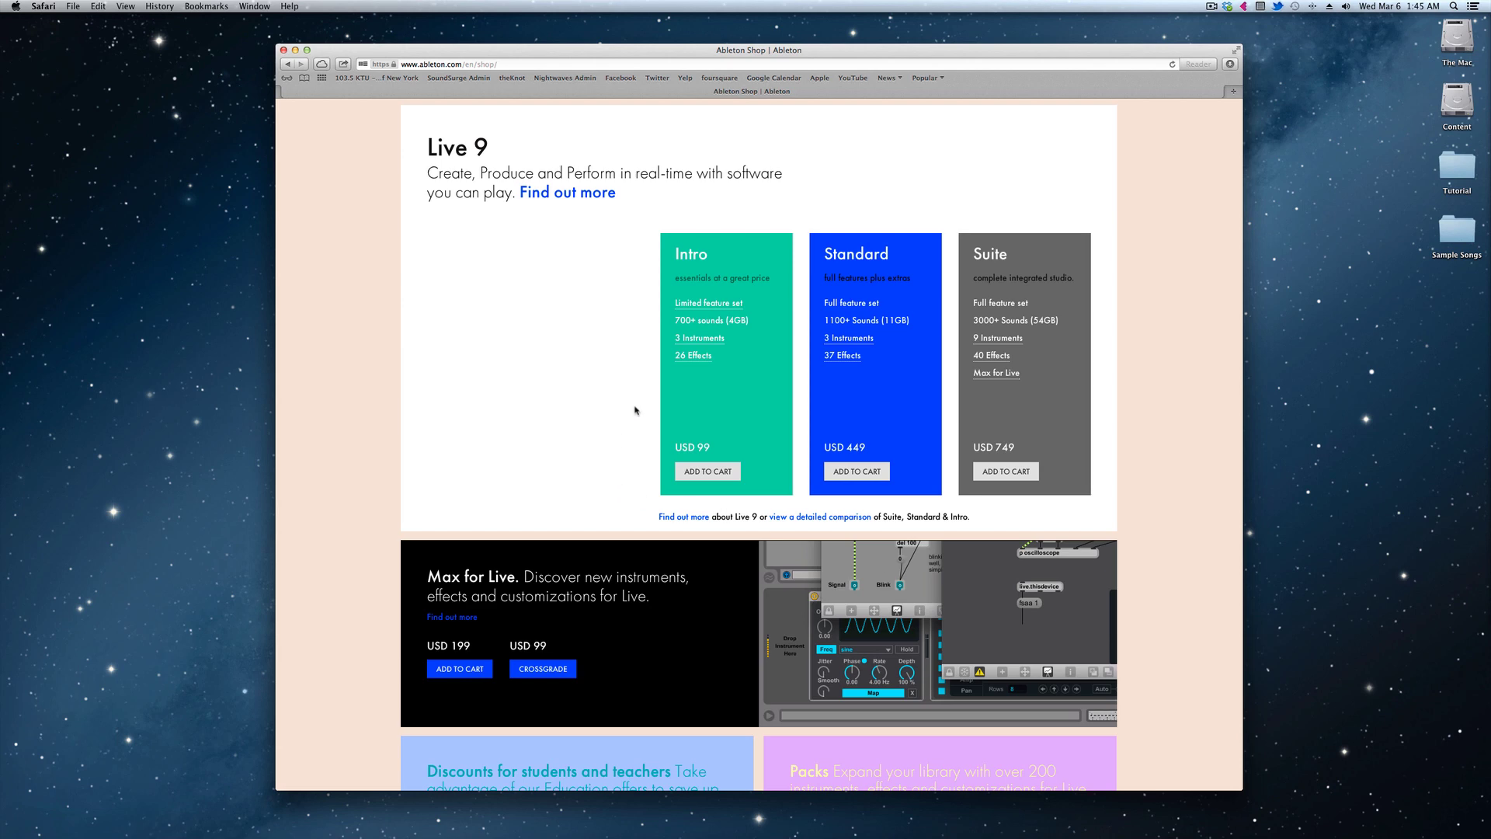
scroll(637, 410, up, 5)
scroll(665, 404, up, 3)
scroll(666, 404, down, 3)
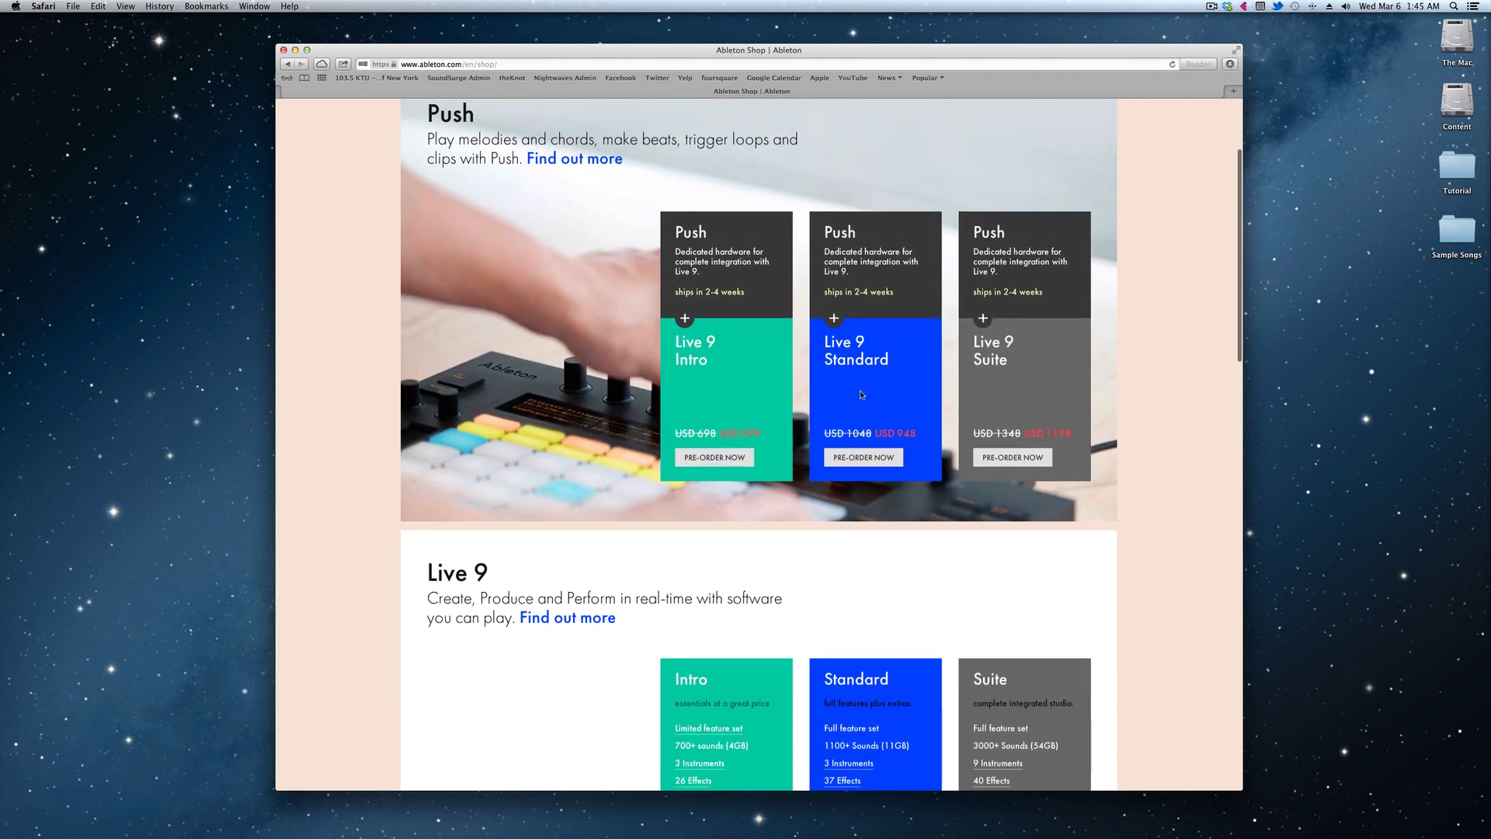
scroll(854, 359, up, 2)
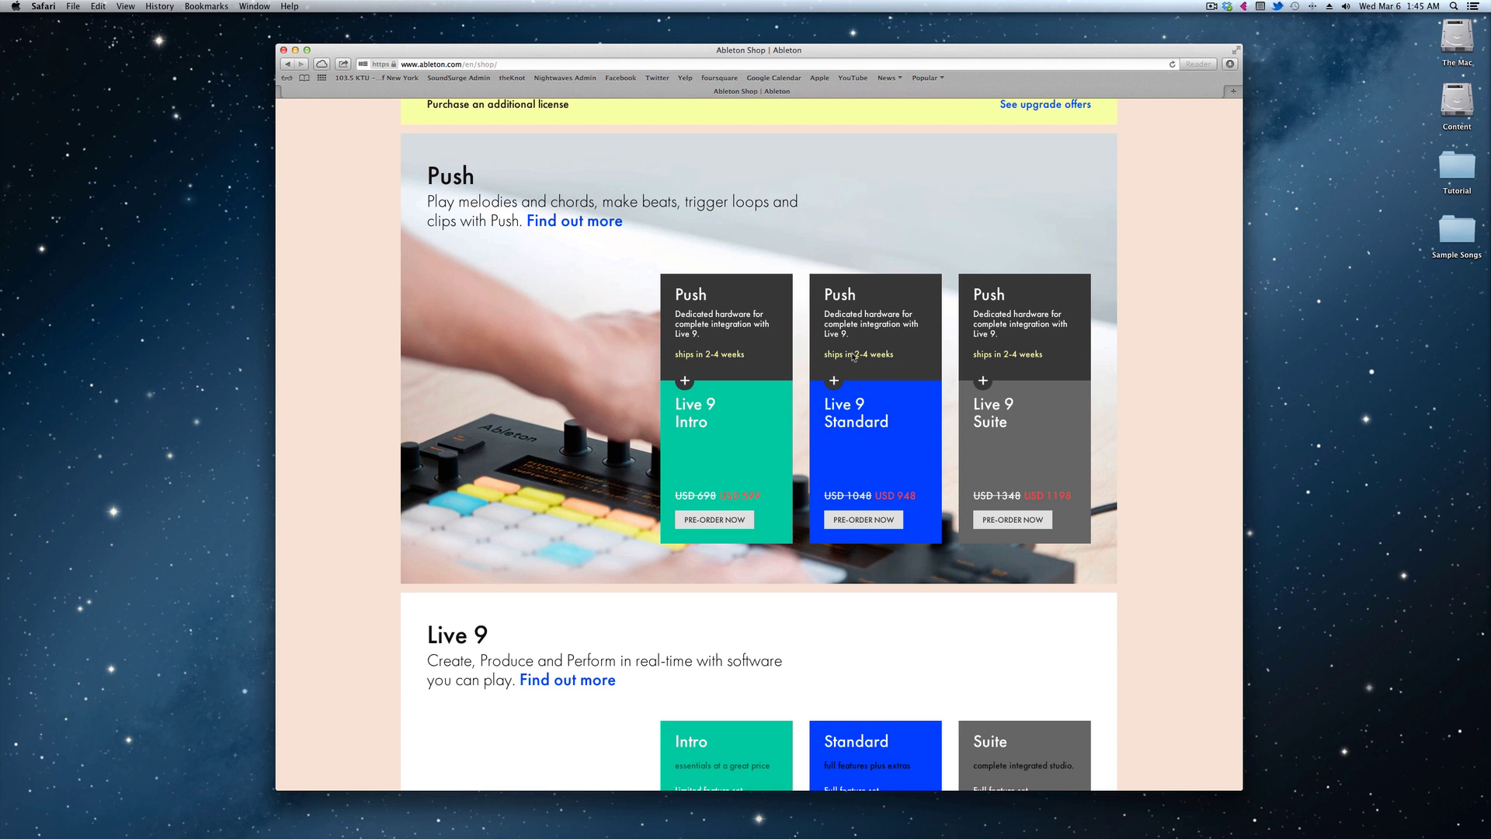
scroll(853, 358, down, 1)
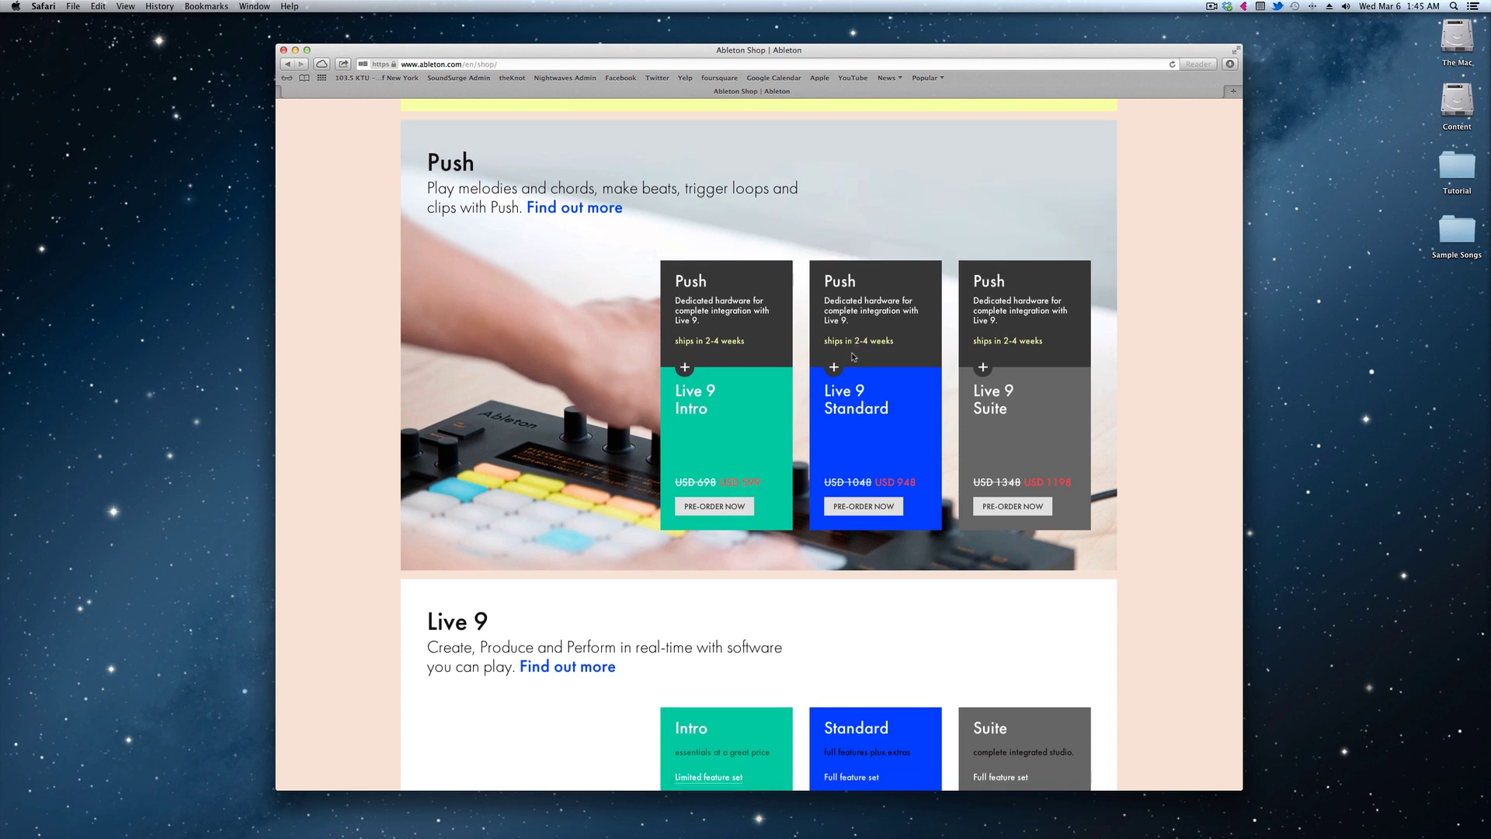
scroll(853, 357, up, 3)
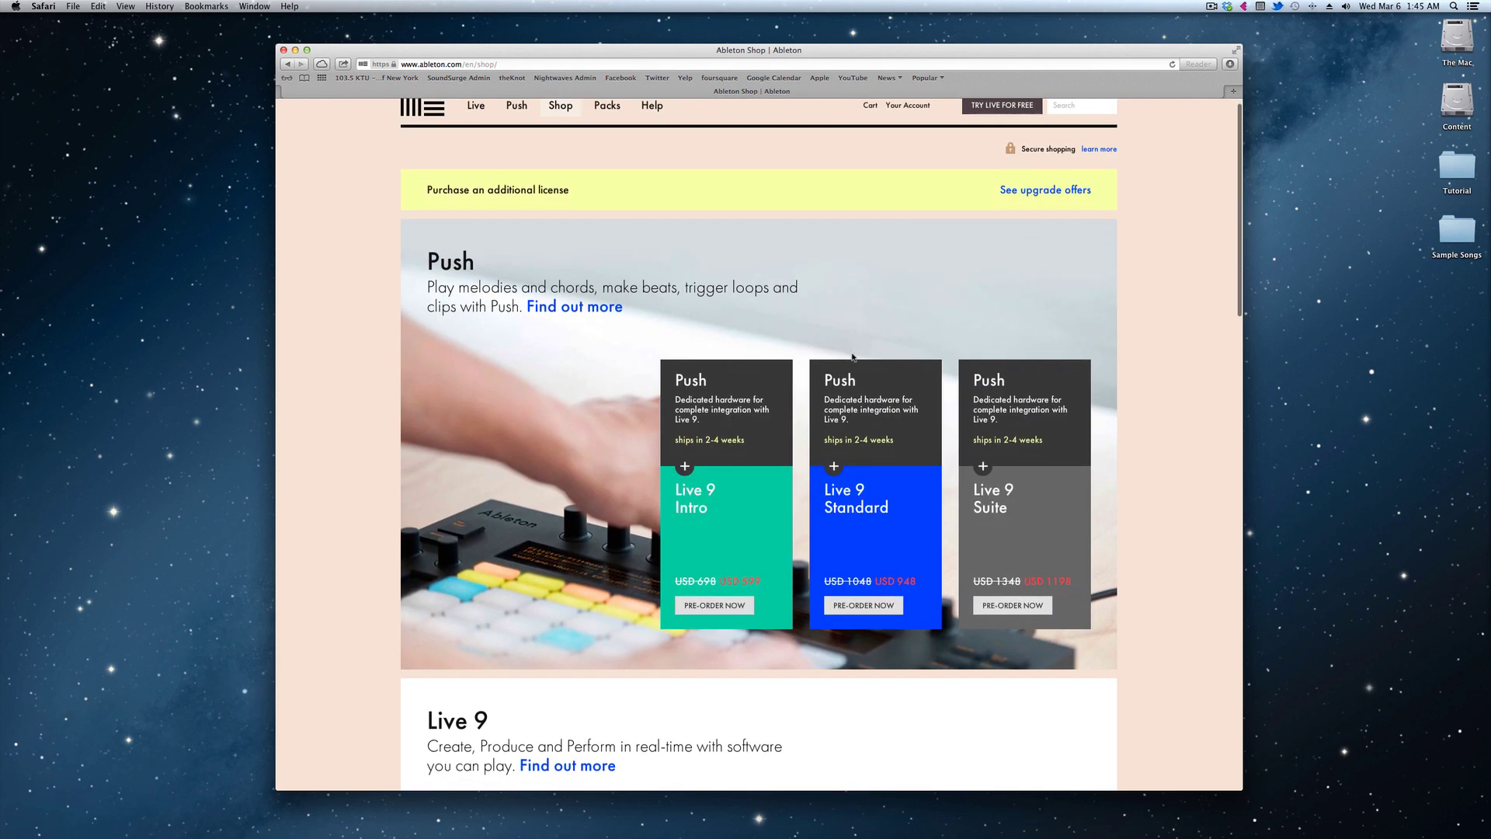
scroll(853, 357, down, 2)
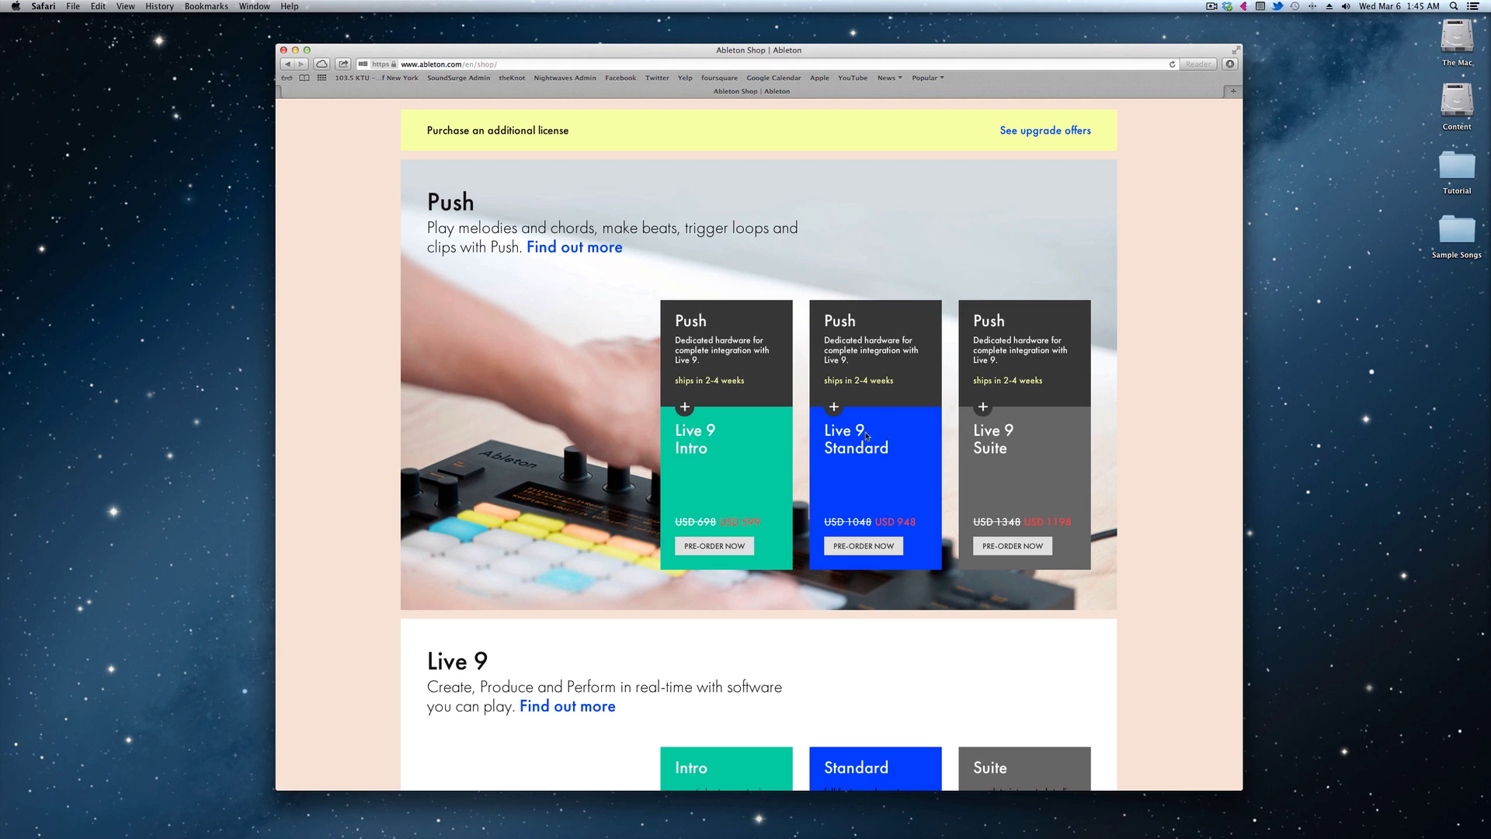
scroll(792, 566, down, 5)
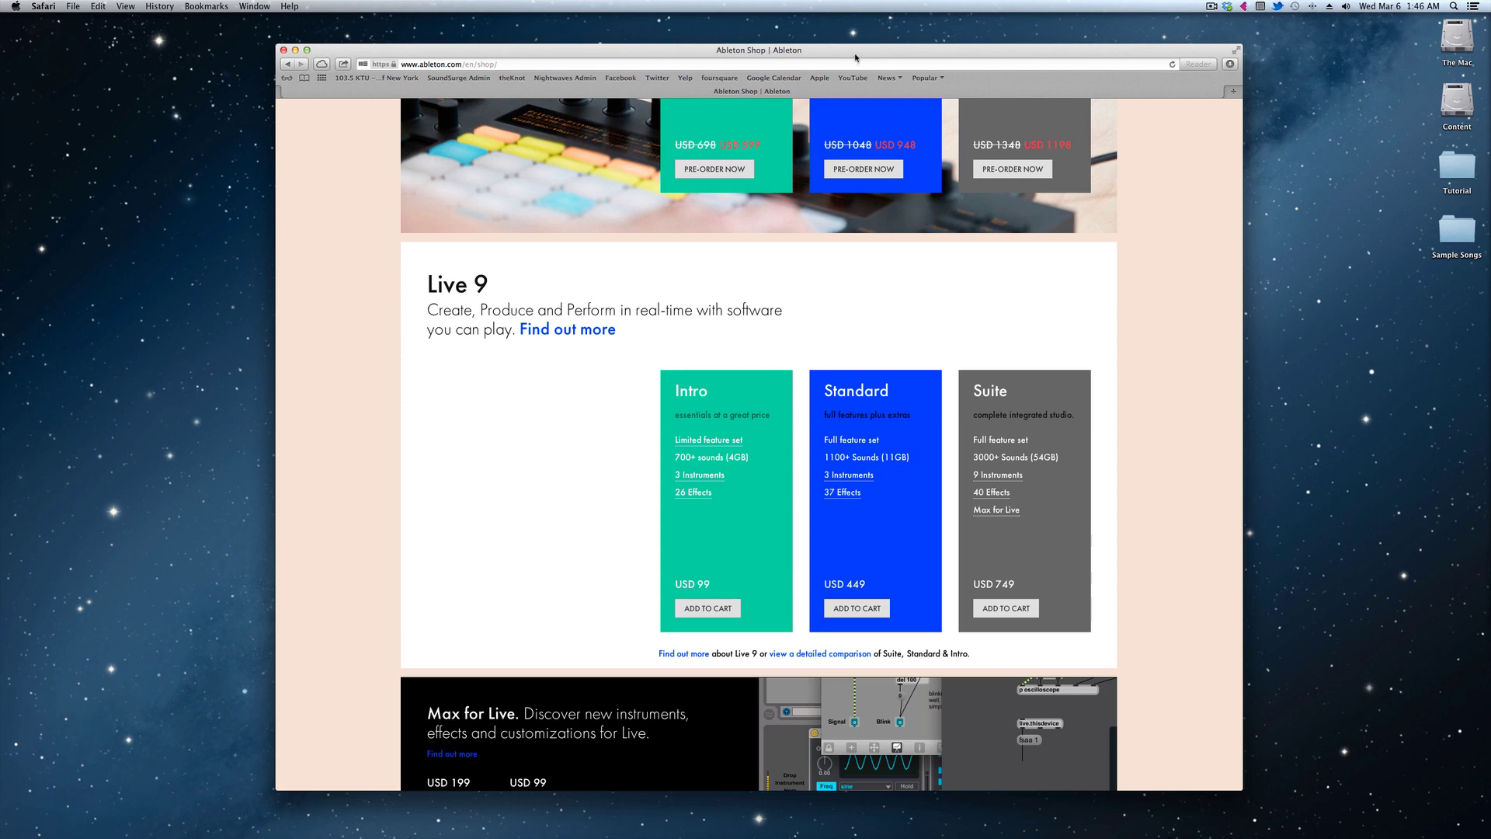
Hide the browser, open the Sample Songs folder's 20 files, and launch Mixed In Key 5
key(super+m)
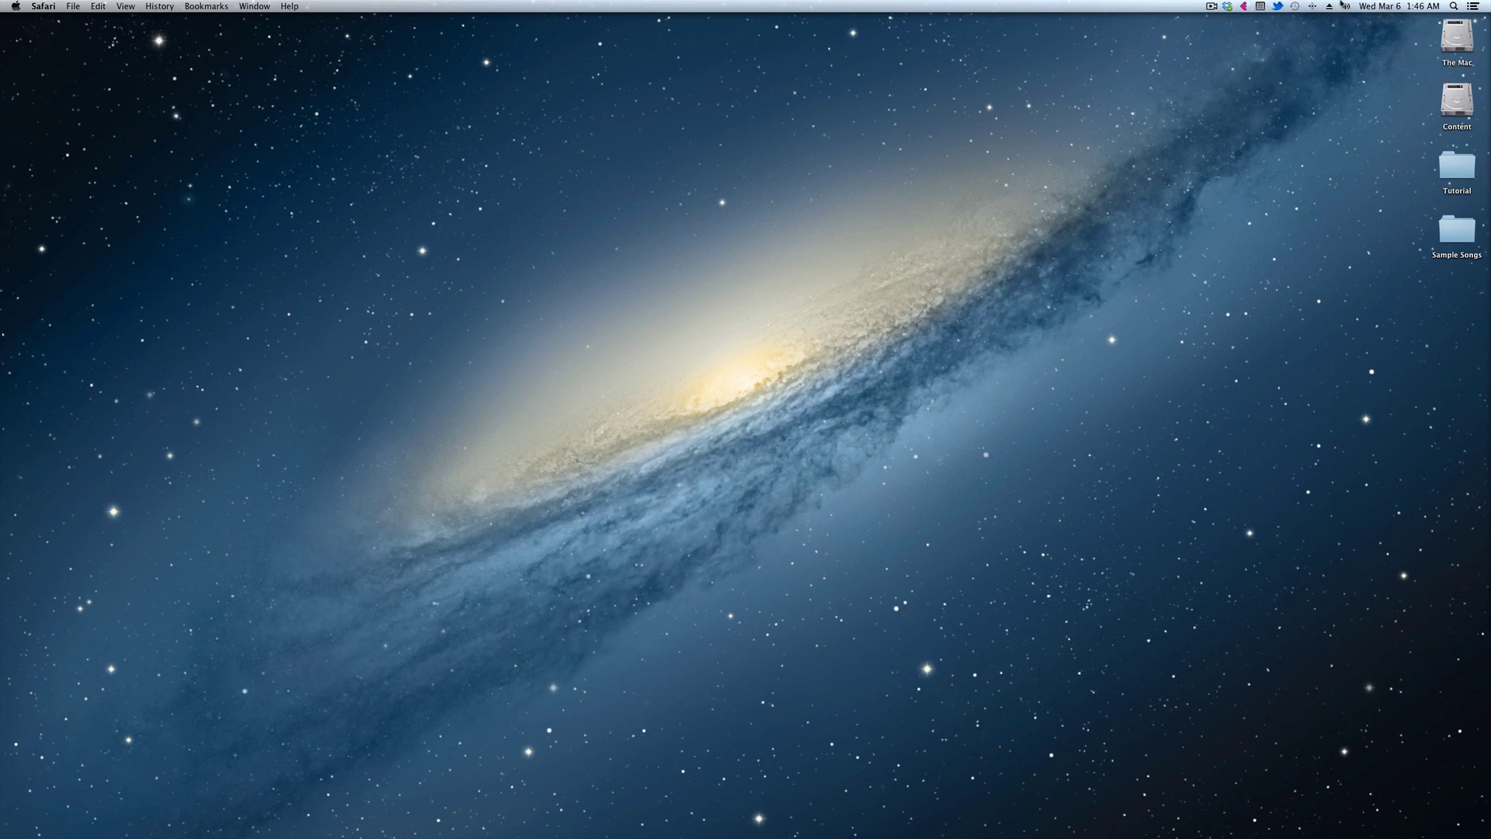
double_click(1449, 239)
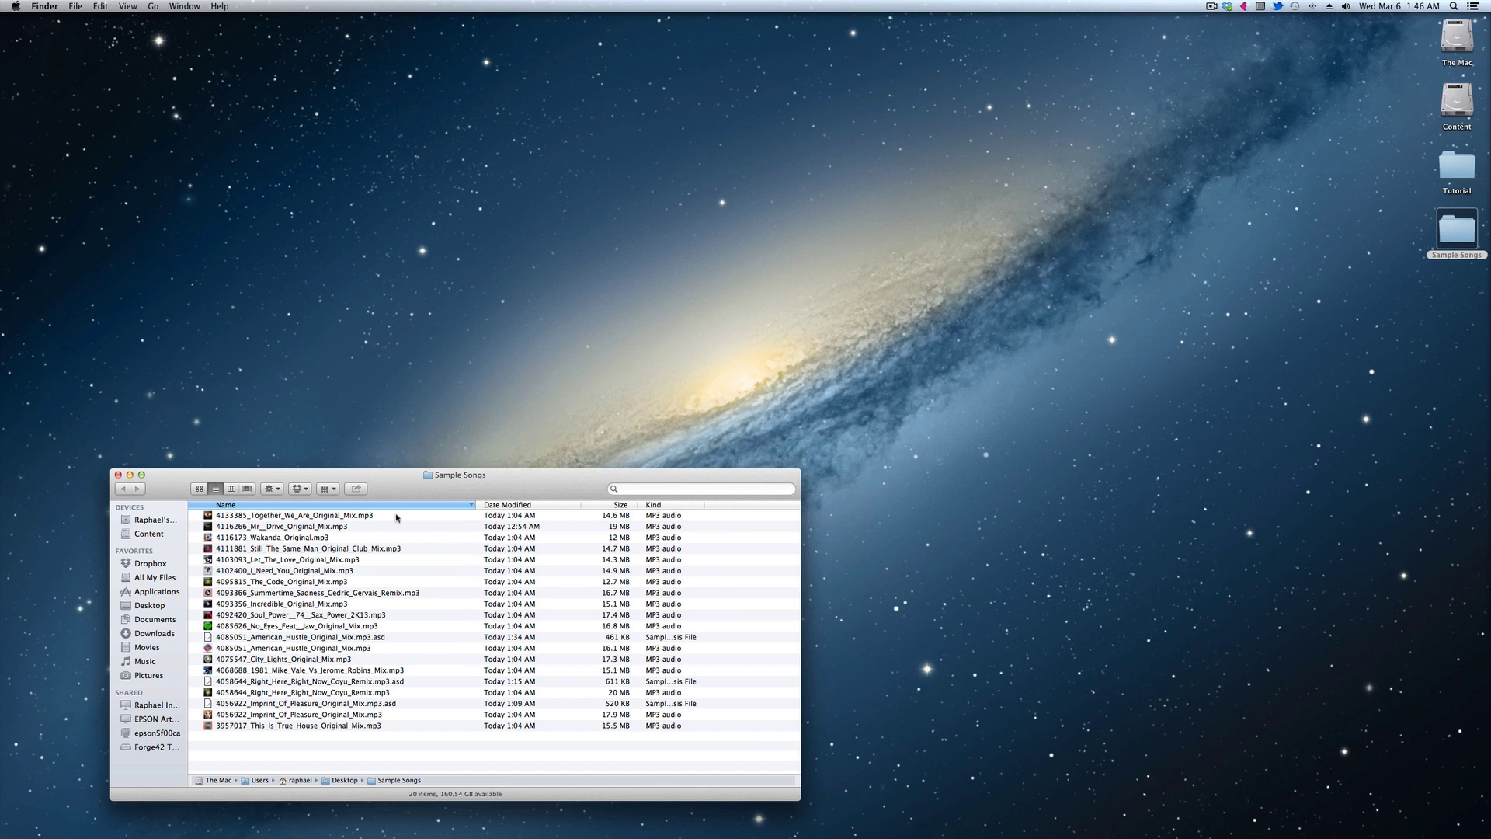
mouse_move(480, 833)
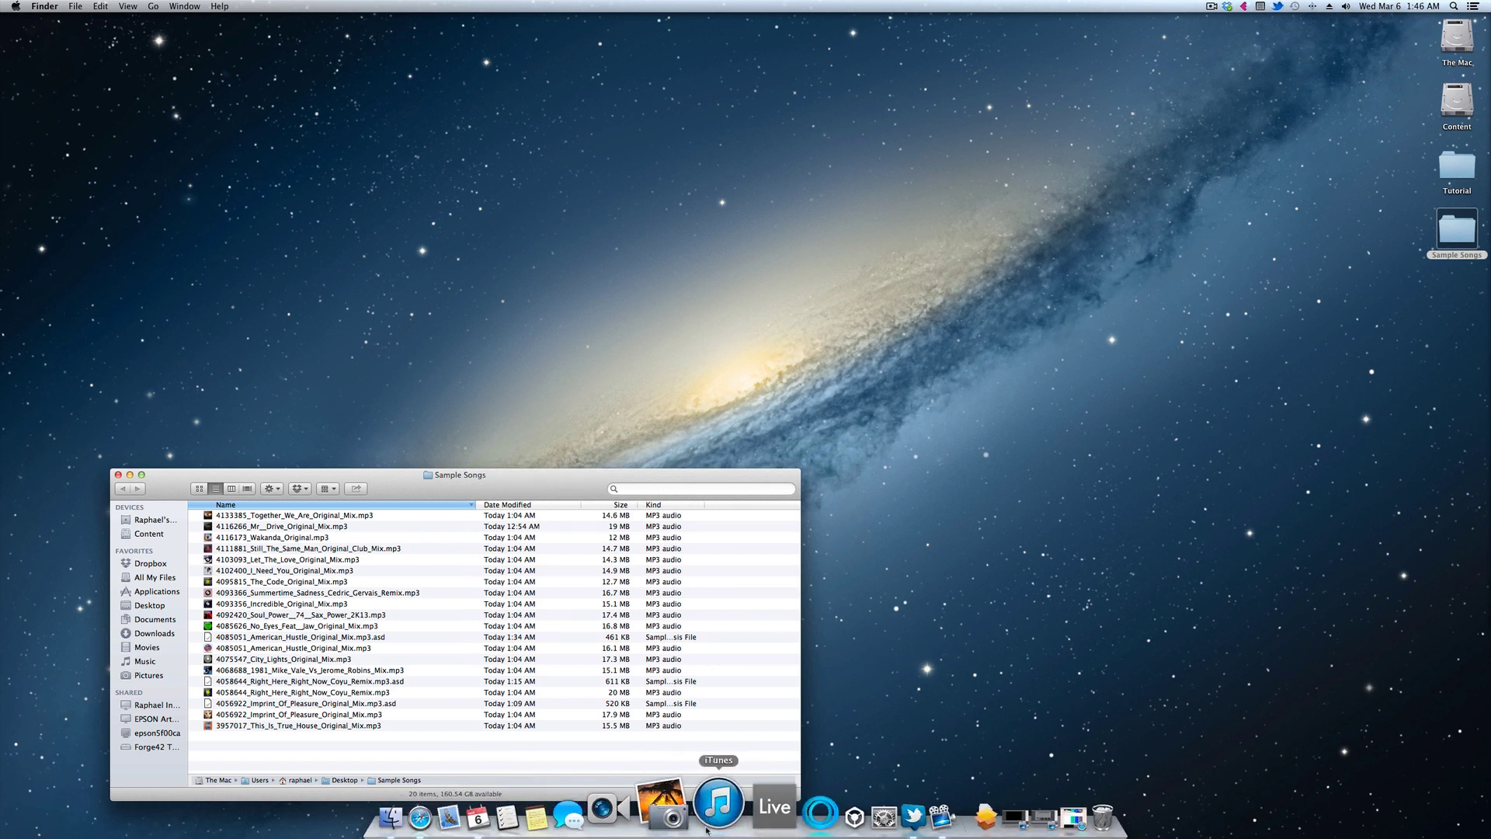
click(769, 816)
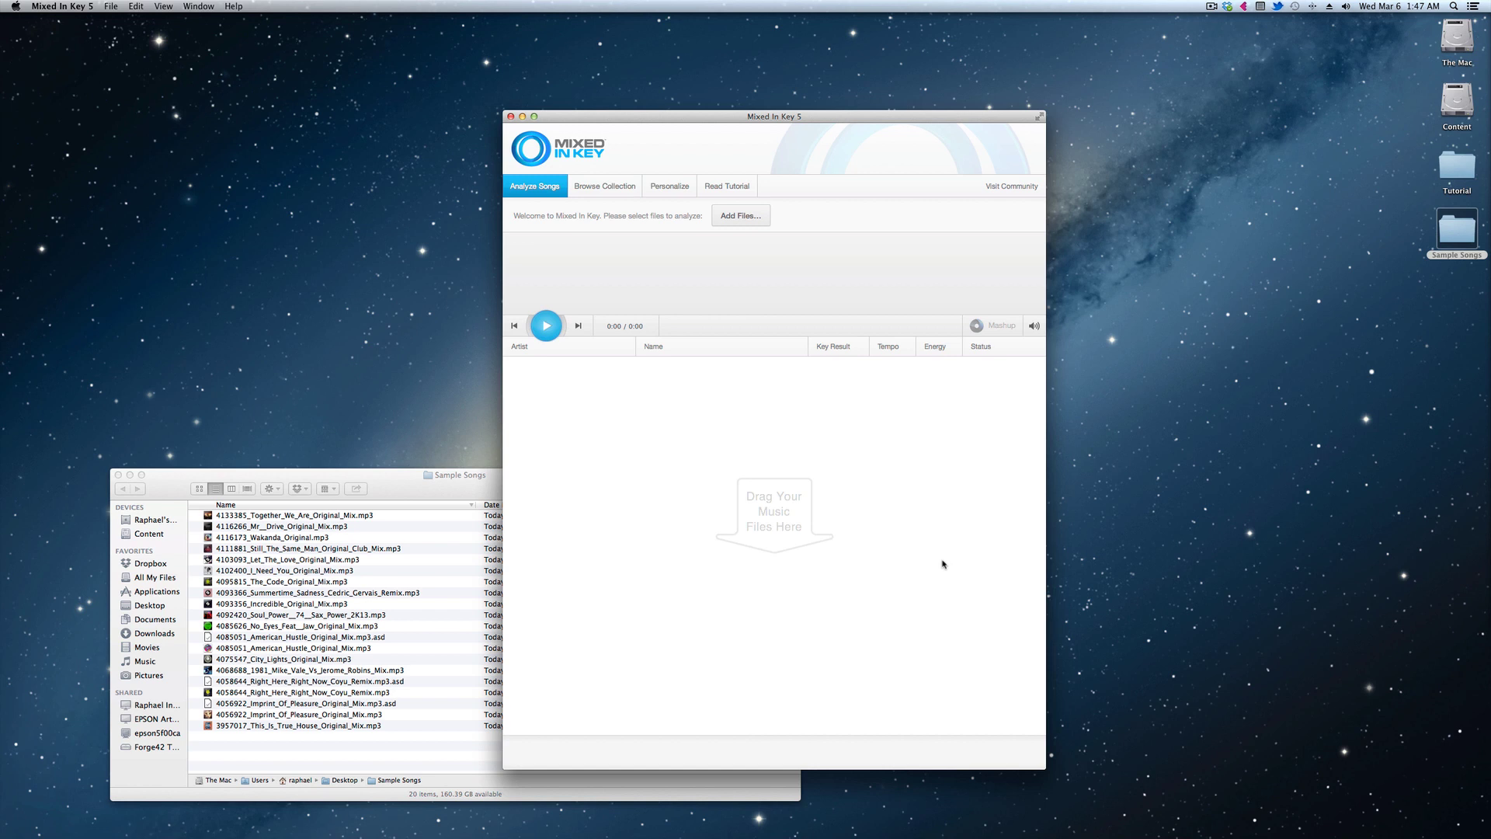
Select all 20 Sample Songs files and drop them into Mixed In Key for key, tempo and energy analysis
click(409, 517)
click(388, 518)
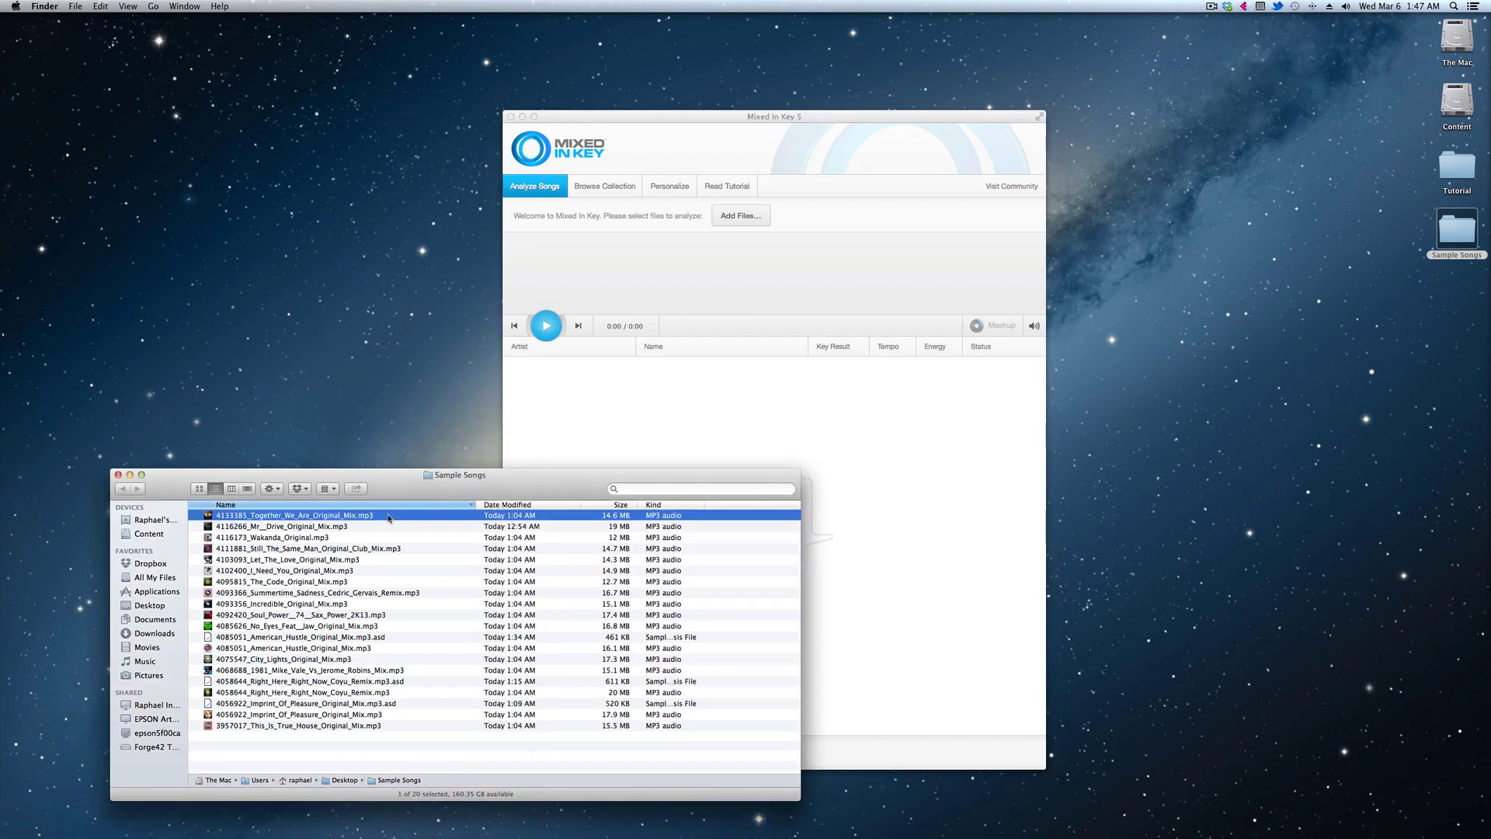
key(super+a)
drag(293, 573, 730, 434)
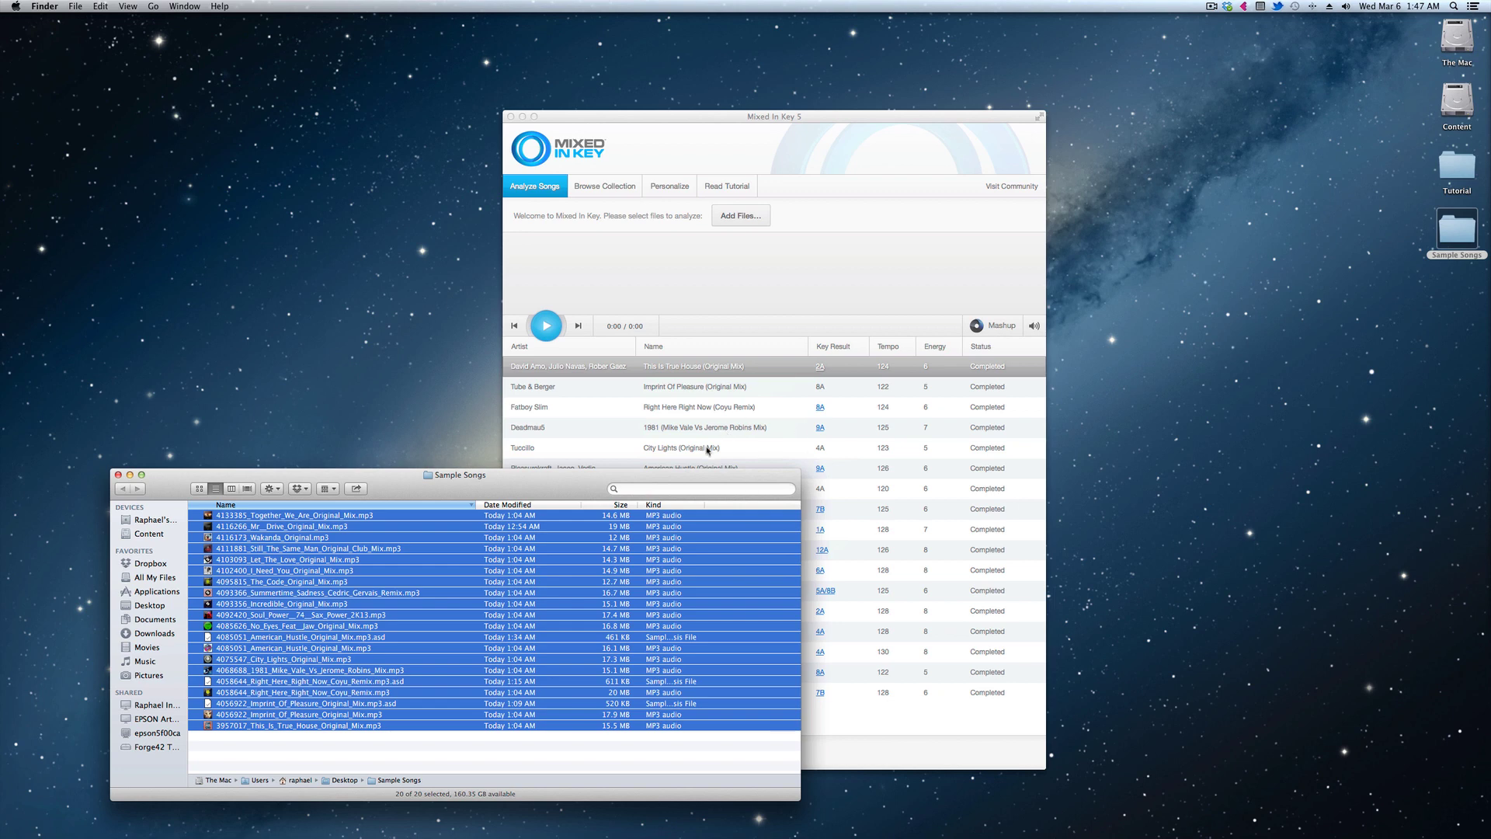
click(707, 449)
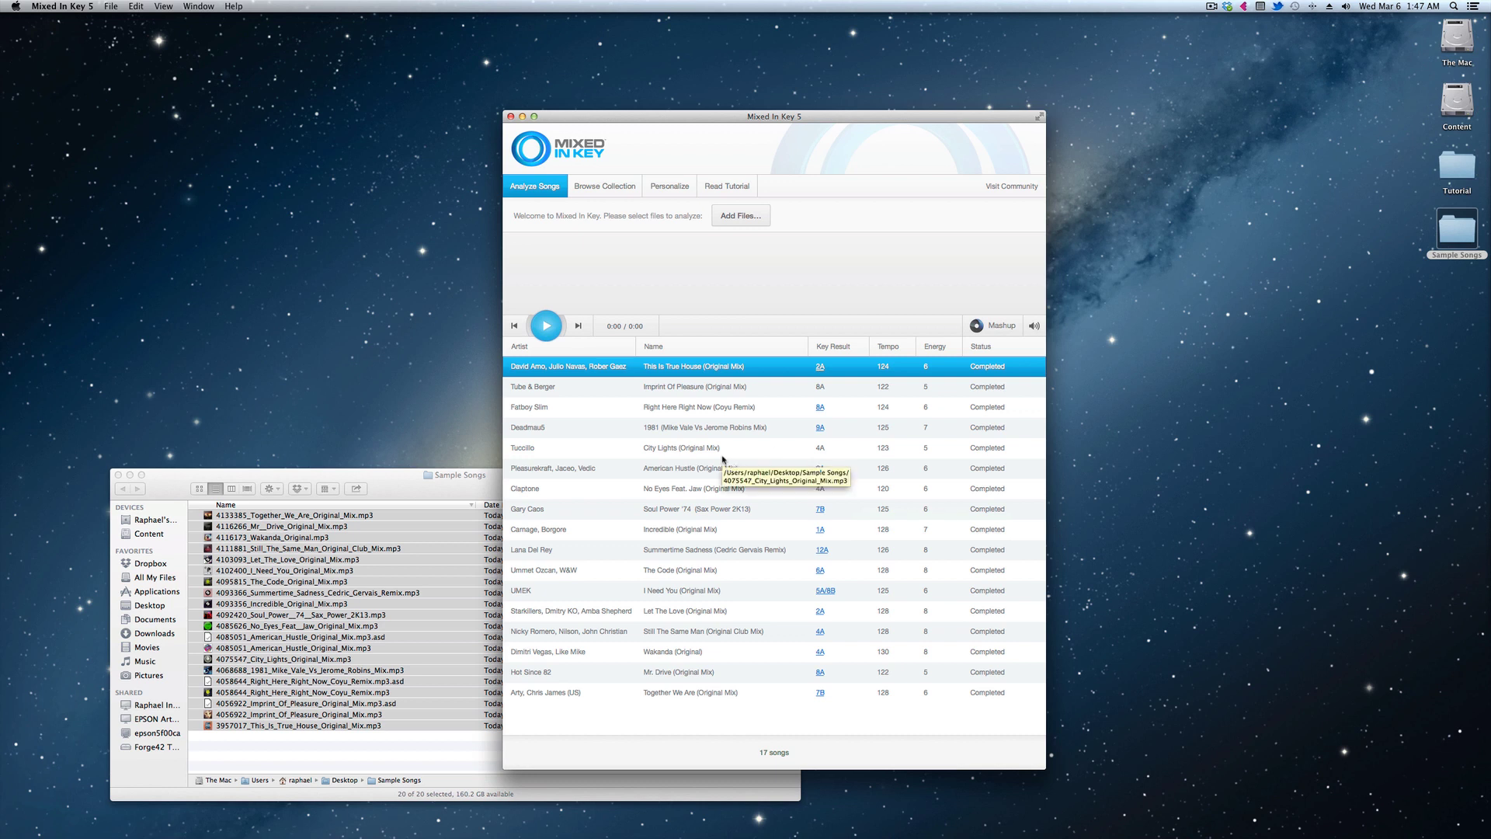
Inspect the Imprint Of Pleasure, Right Here Right Now and This Is True House tracks, then open the harmonic mixing tutorial
click(773, 388)
click(777, 407)
click(777, 389)
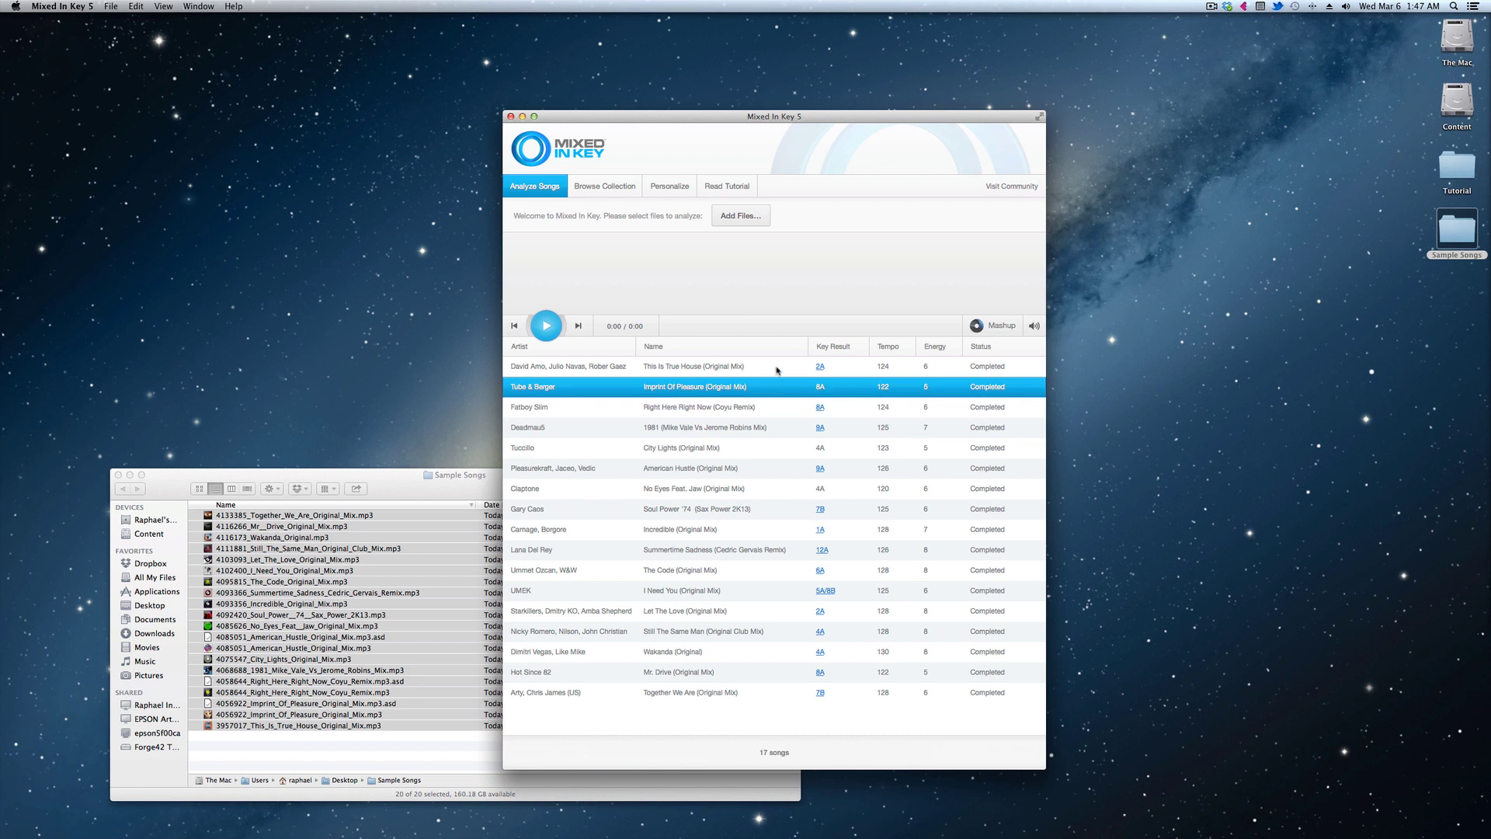
click(773, 372)
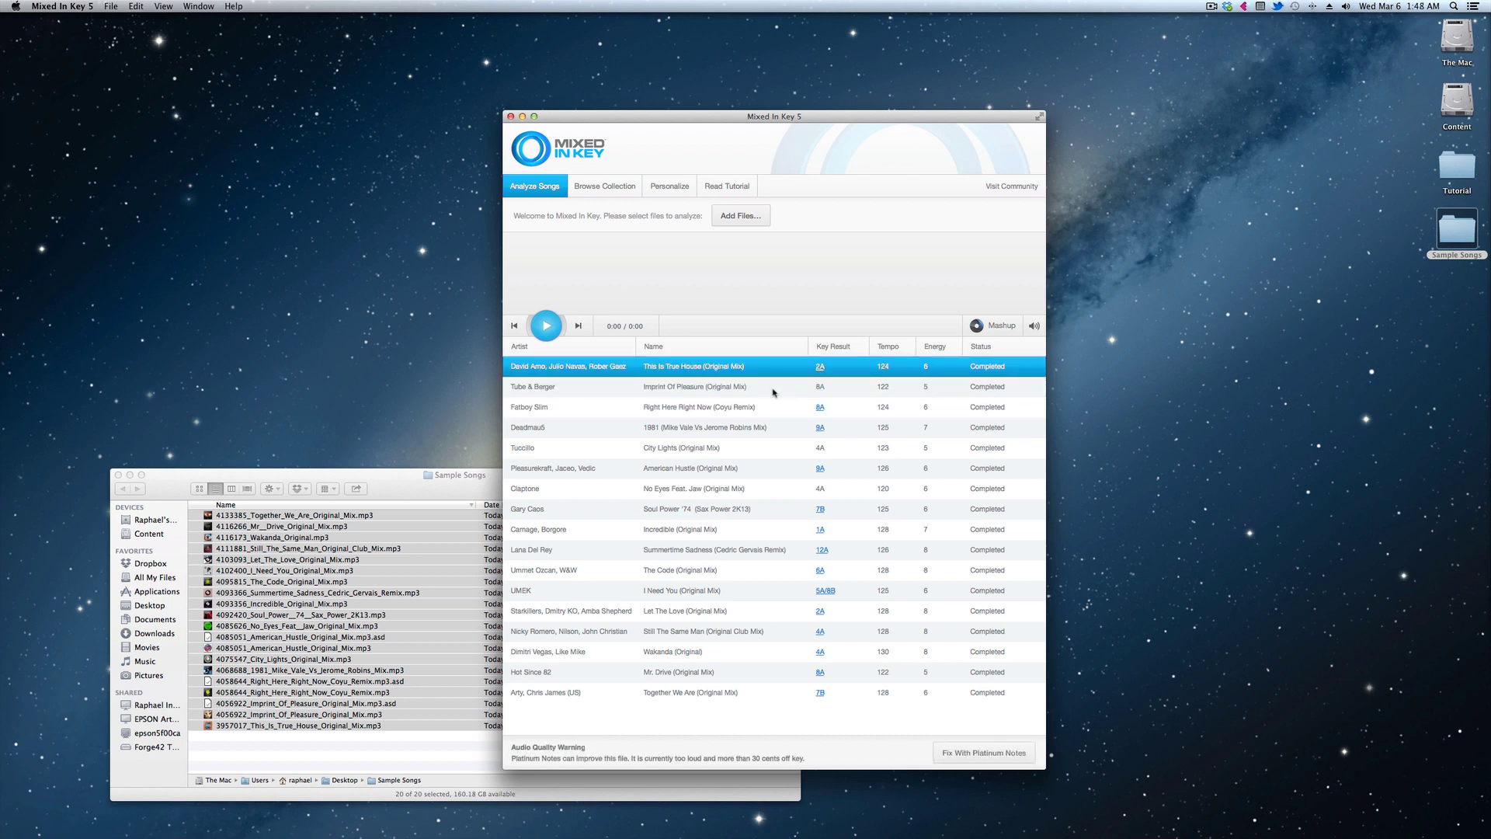
click(774, 388)
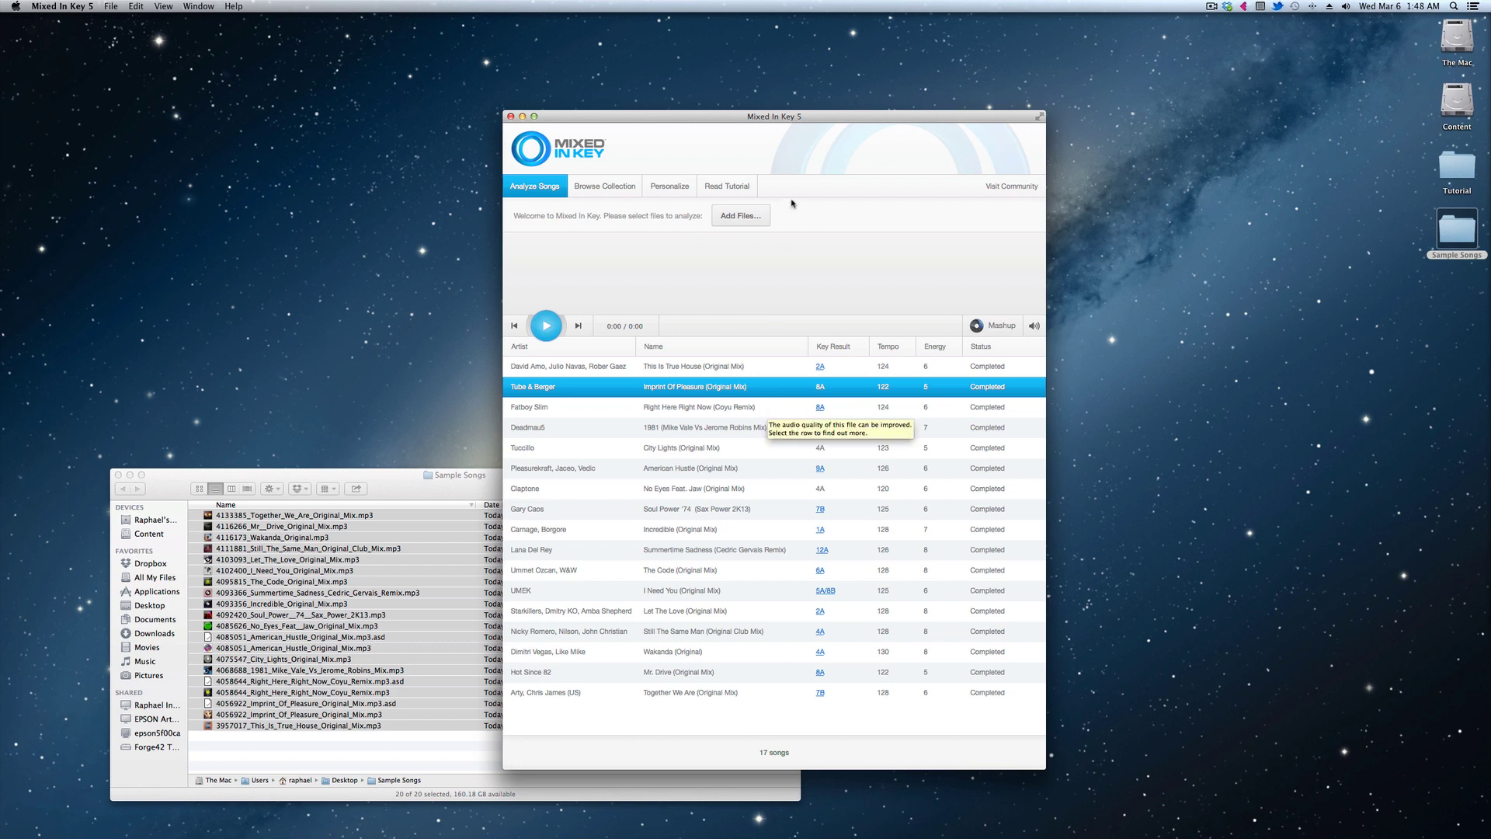
click(730, 187)
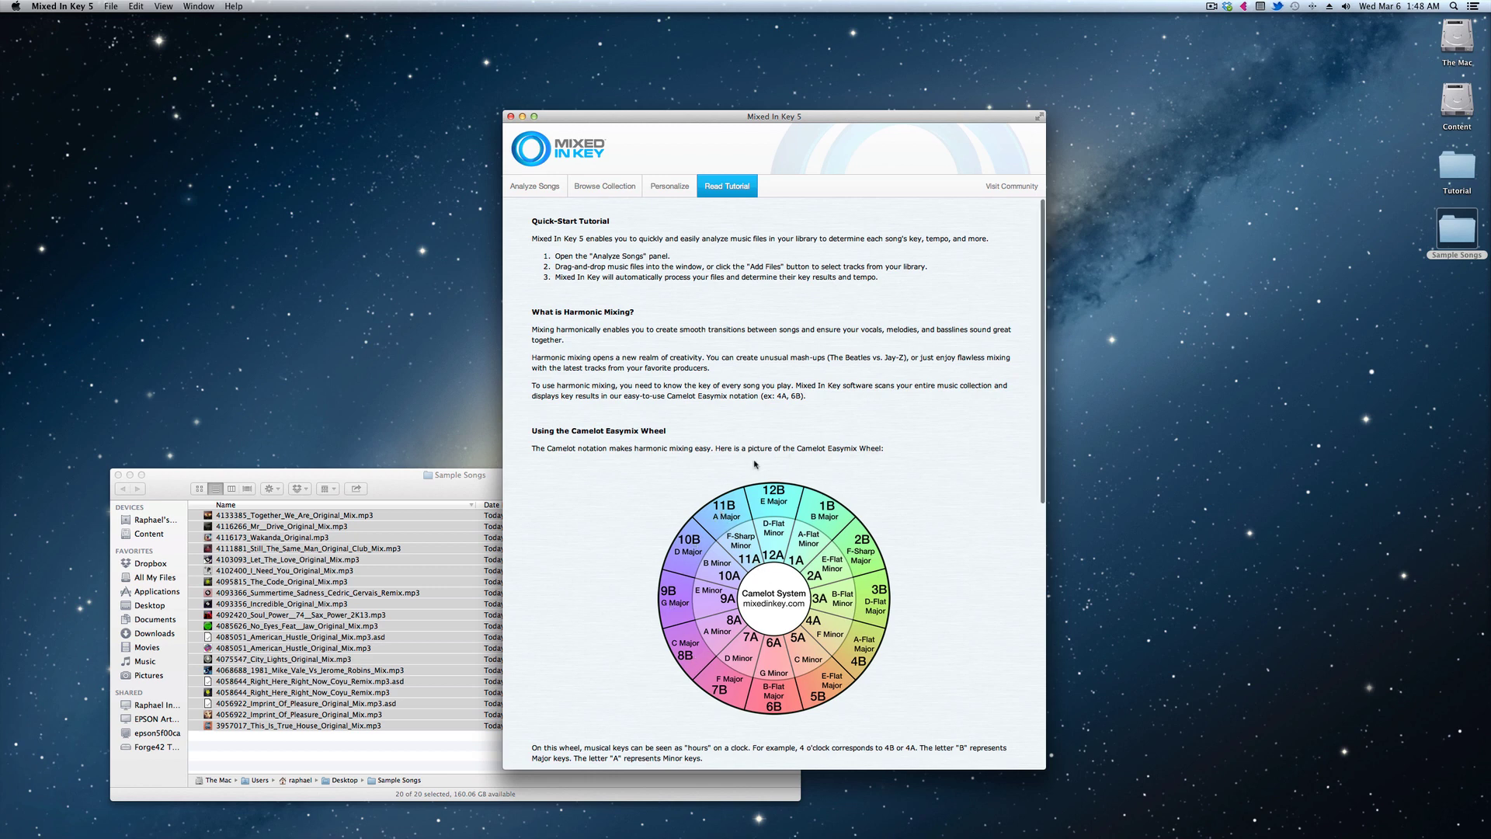
Scroll through the tutorial and return to the analysed song list
scroll(749, 504, down, 3)
scroll(746, 542, down, 6)
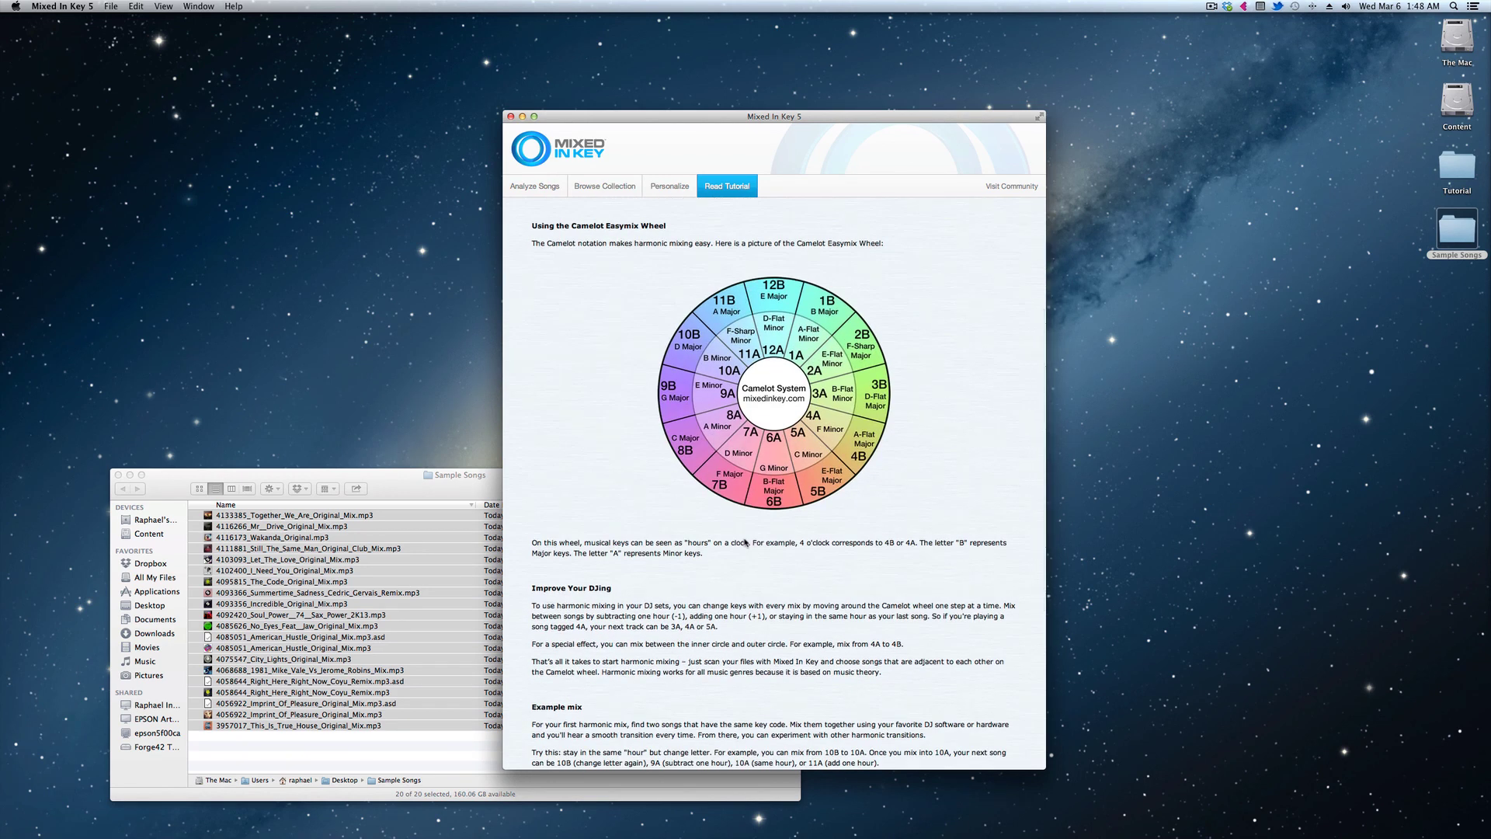
scroll(745, 542, up, 9)
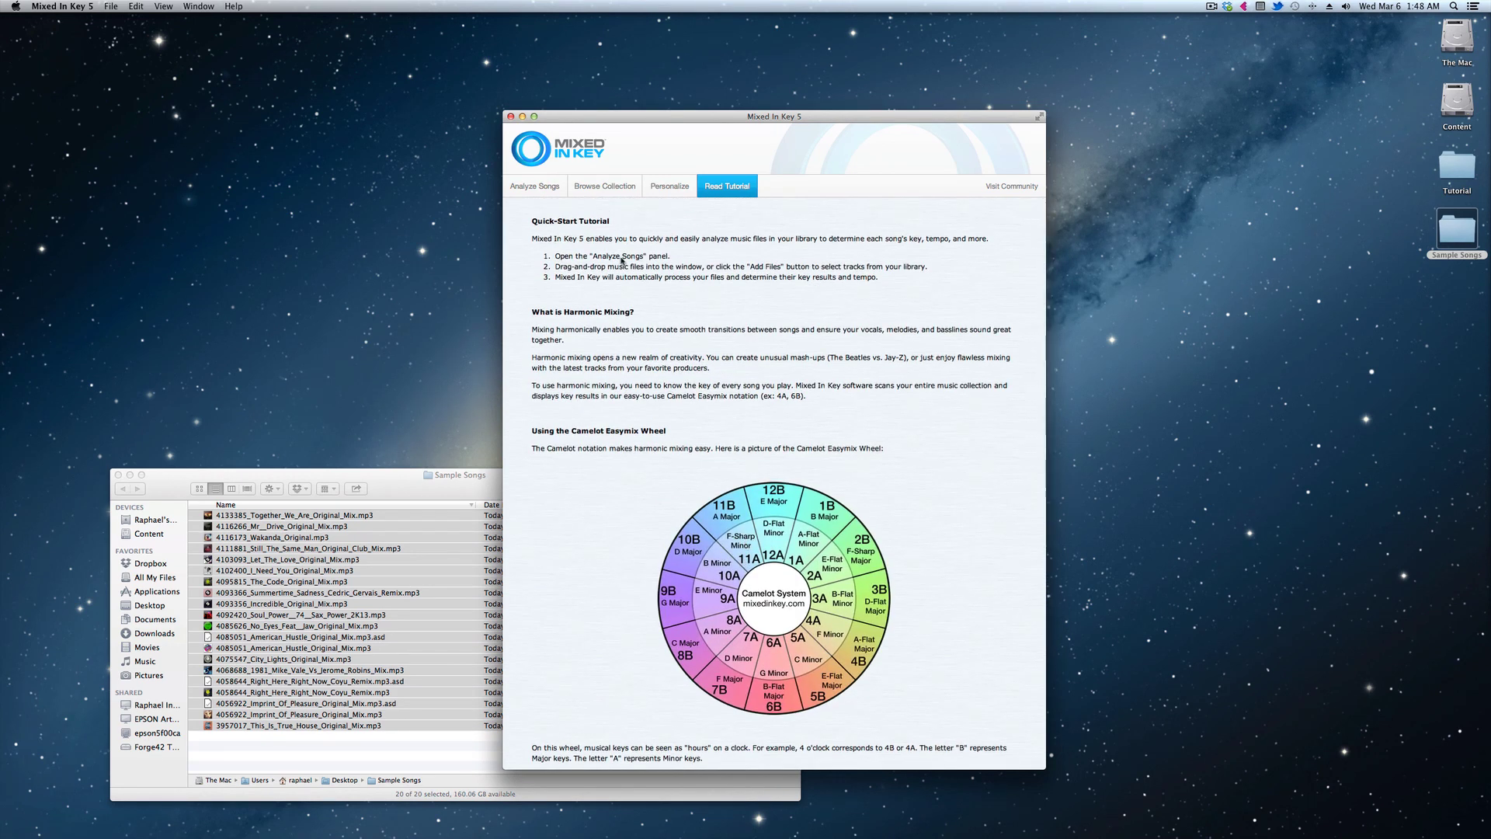
click(540, 188)
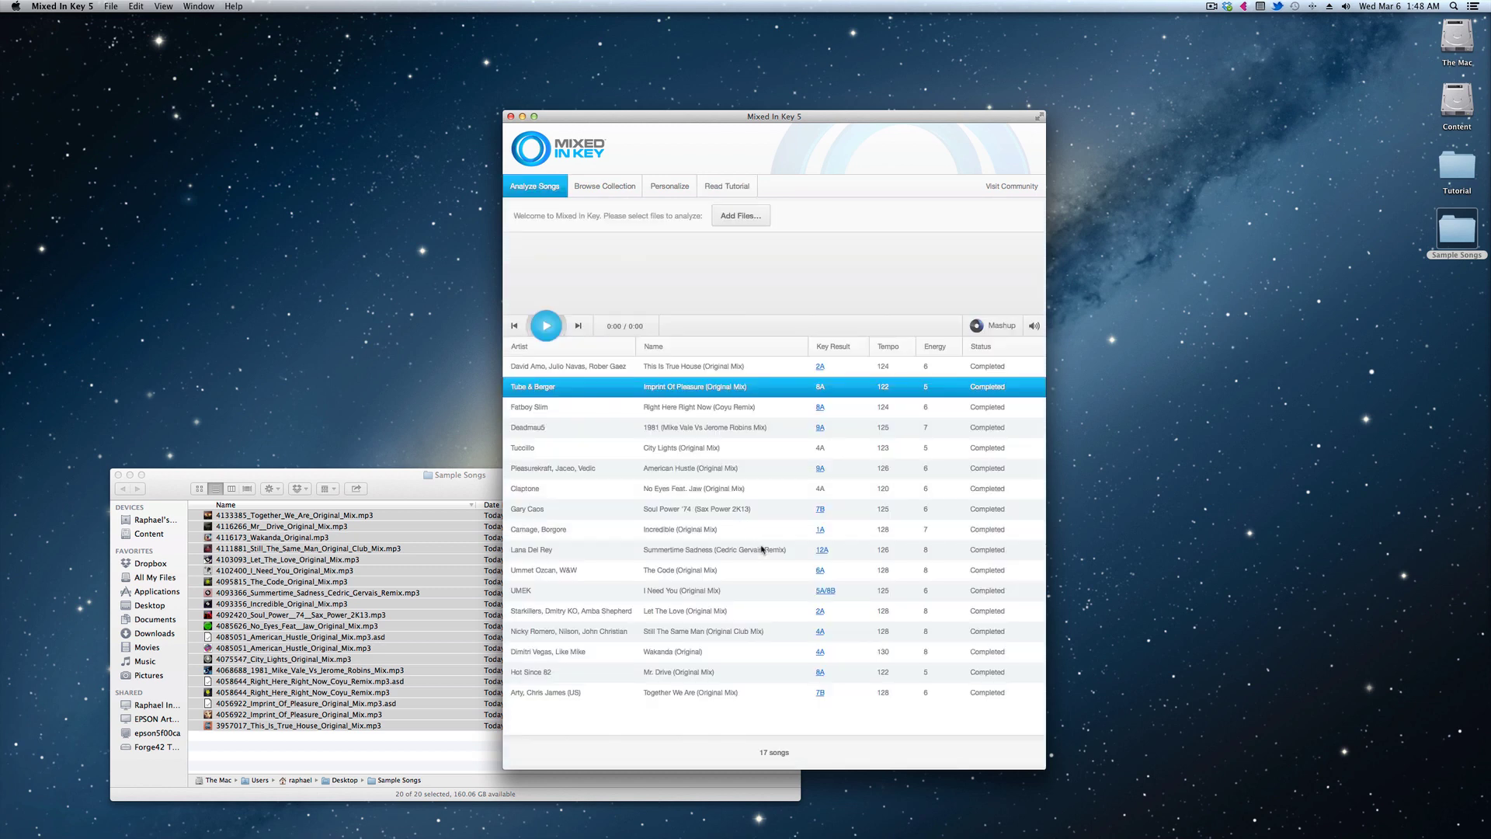
Show Right Here Right Now's too-loud quality warning and close the Sample Songs folder window
click(785, 409)
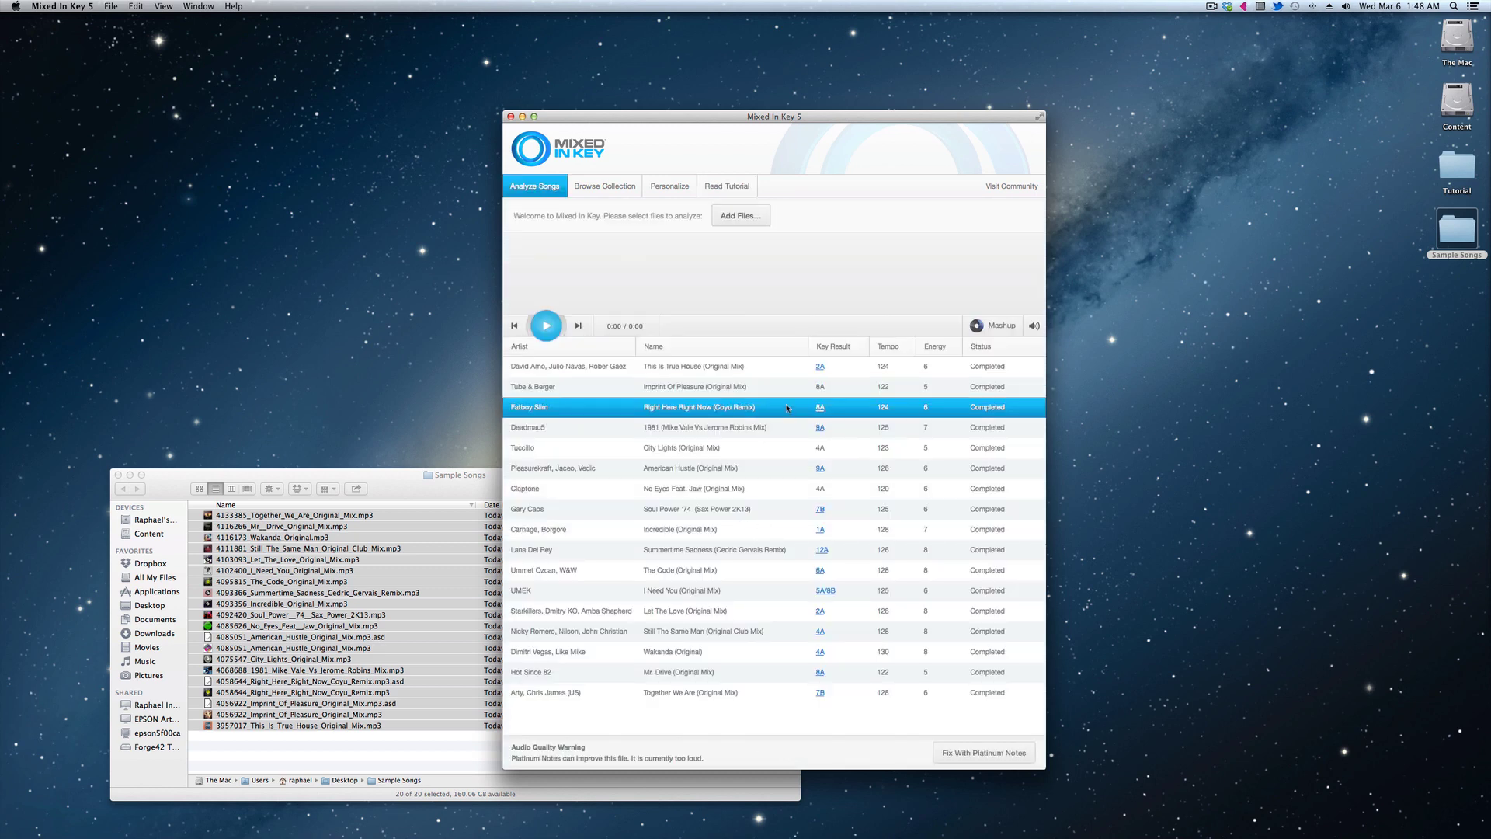
click(787, 393)
click(784, 409)
mouse_move(637, 412)
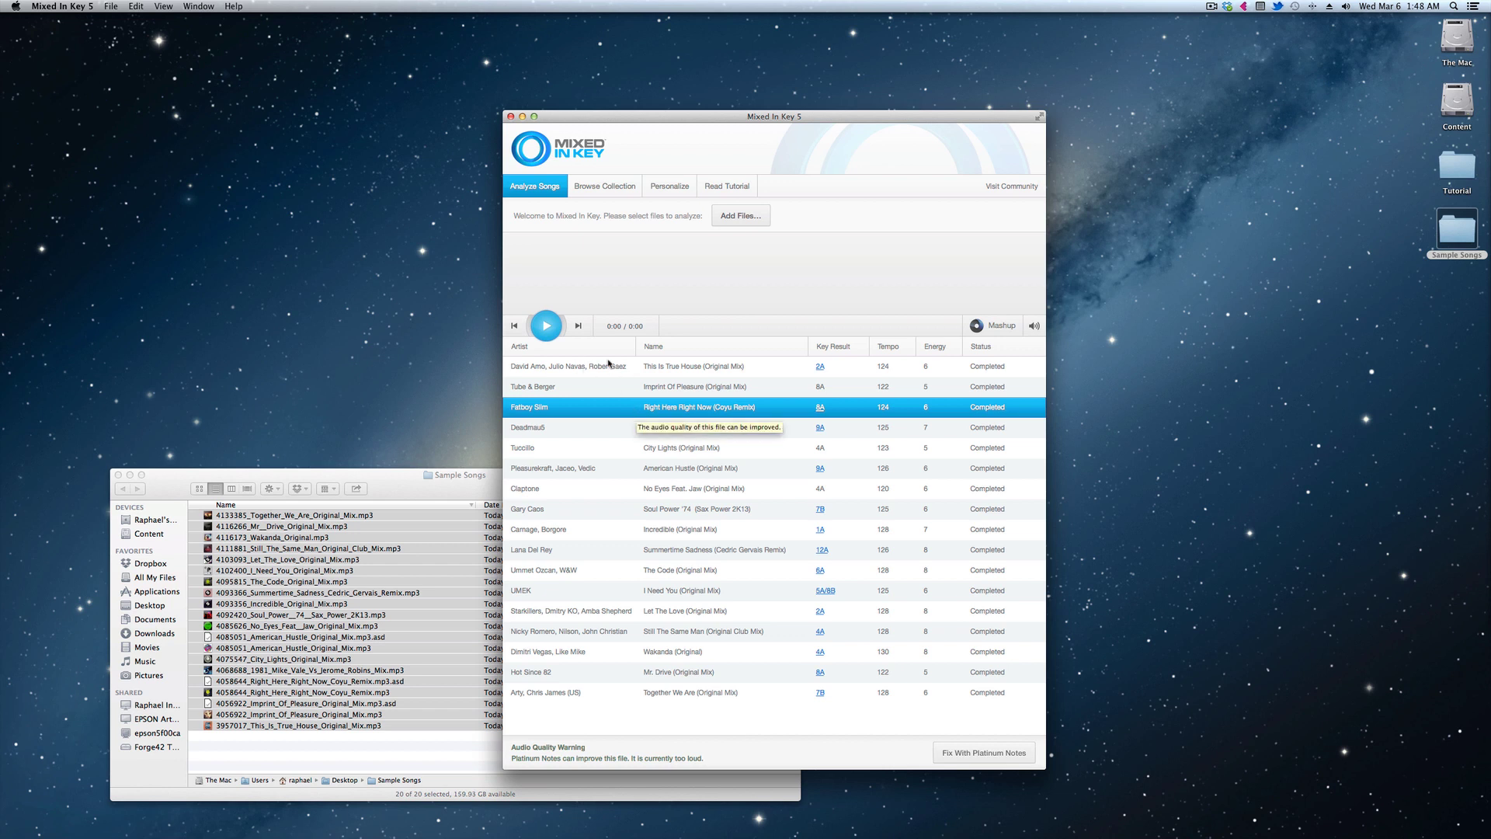
click(119, 476)
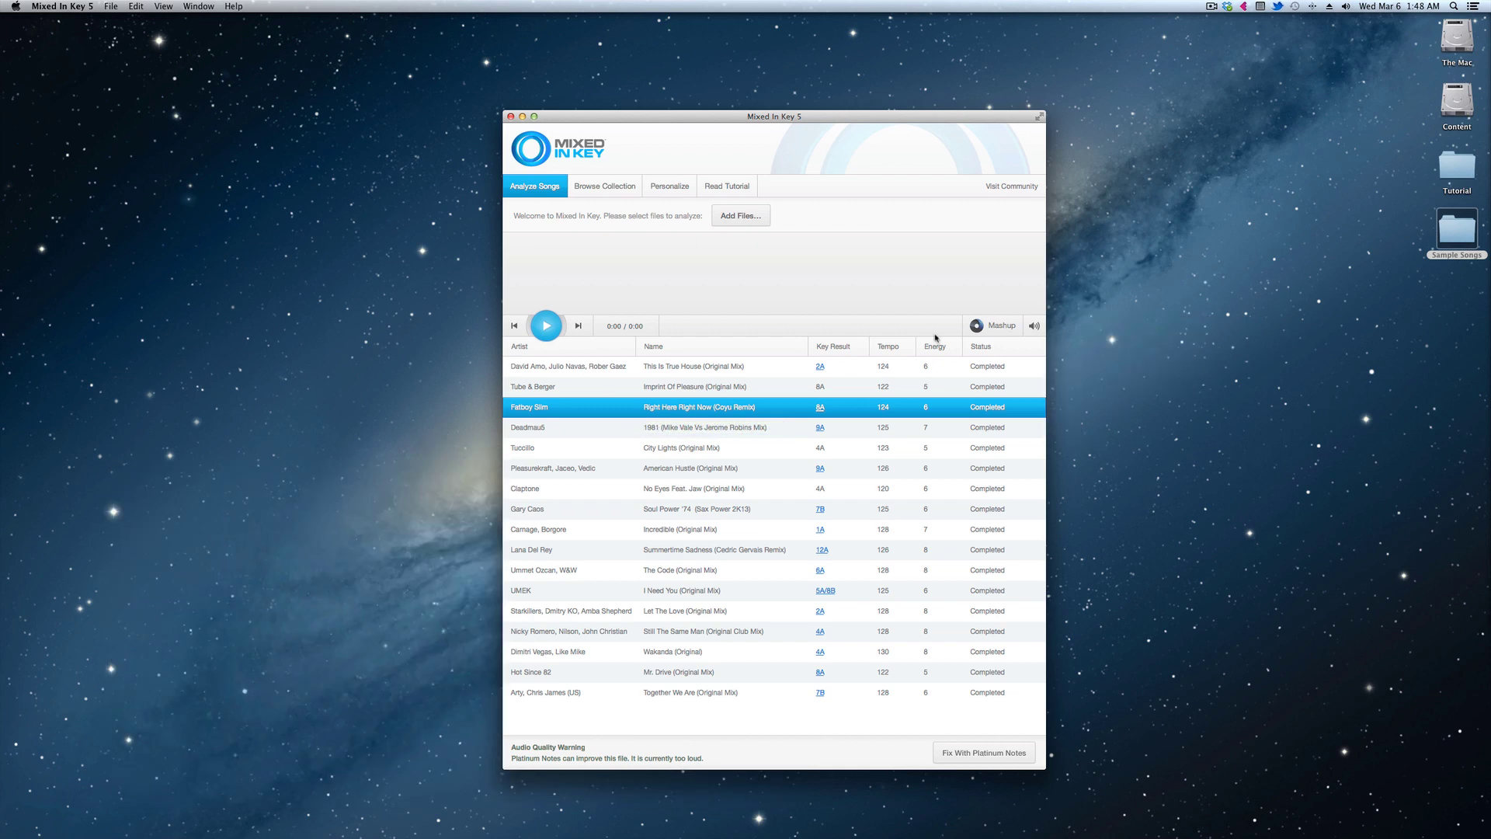
Open the Tutorial folder, select the Imprint Of Pleasure and Right Here Right Now files, and move its window
double_click(1456, 167)
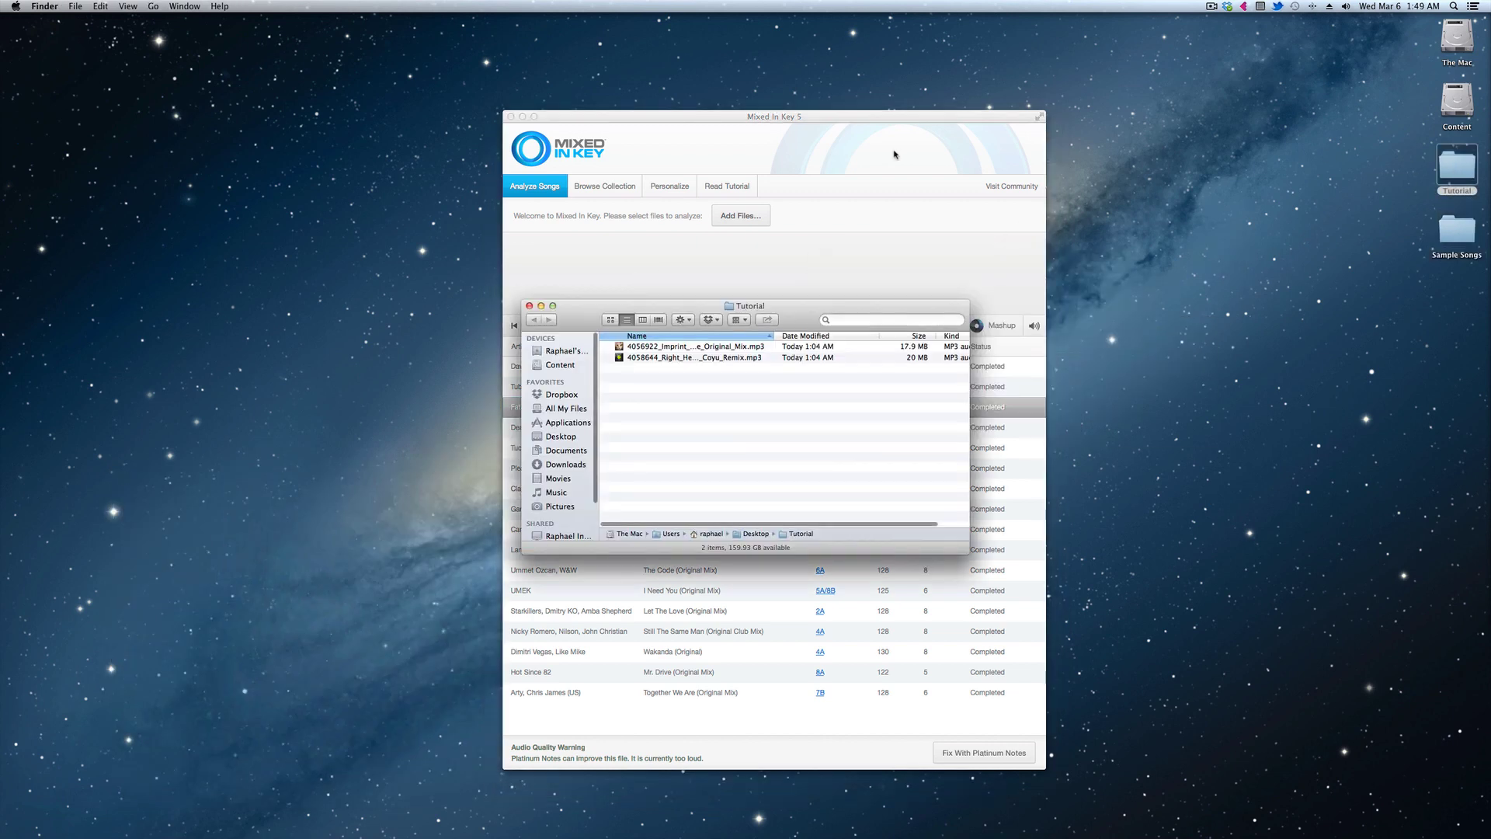
click(694, 346)
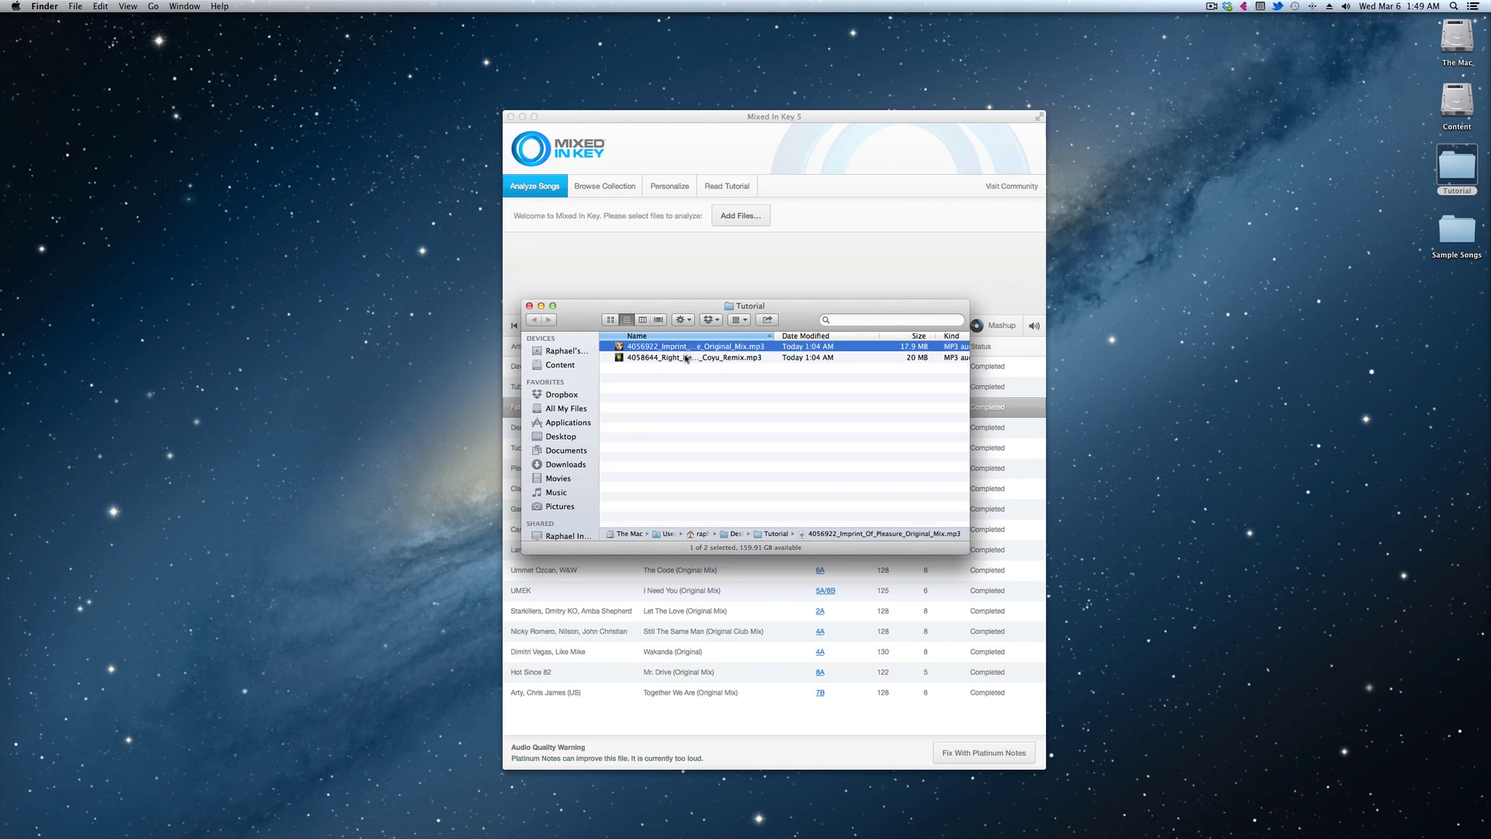
click(689, 357)
drag(704, 308, 1188, 459)
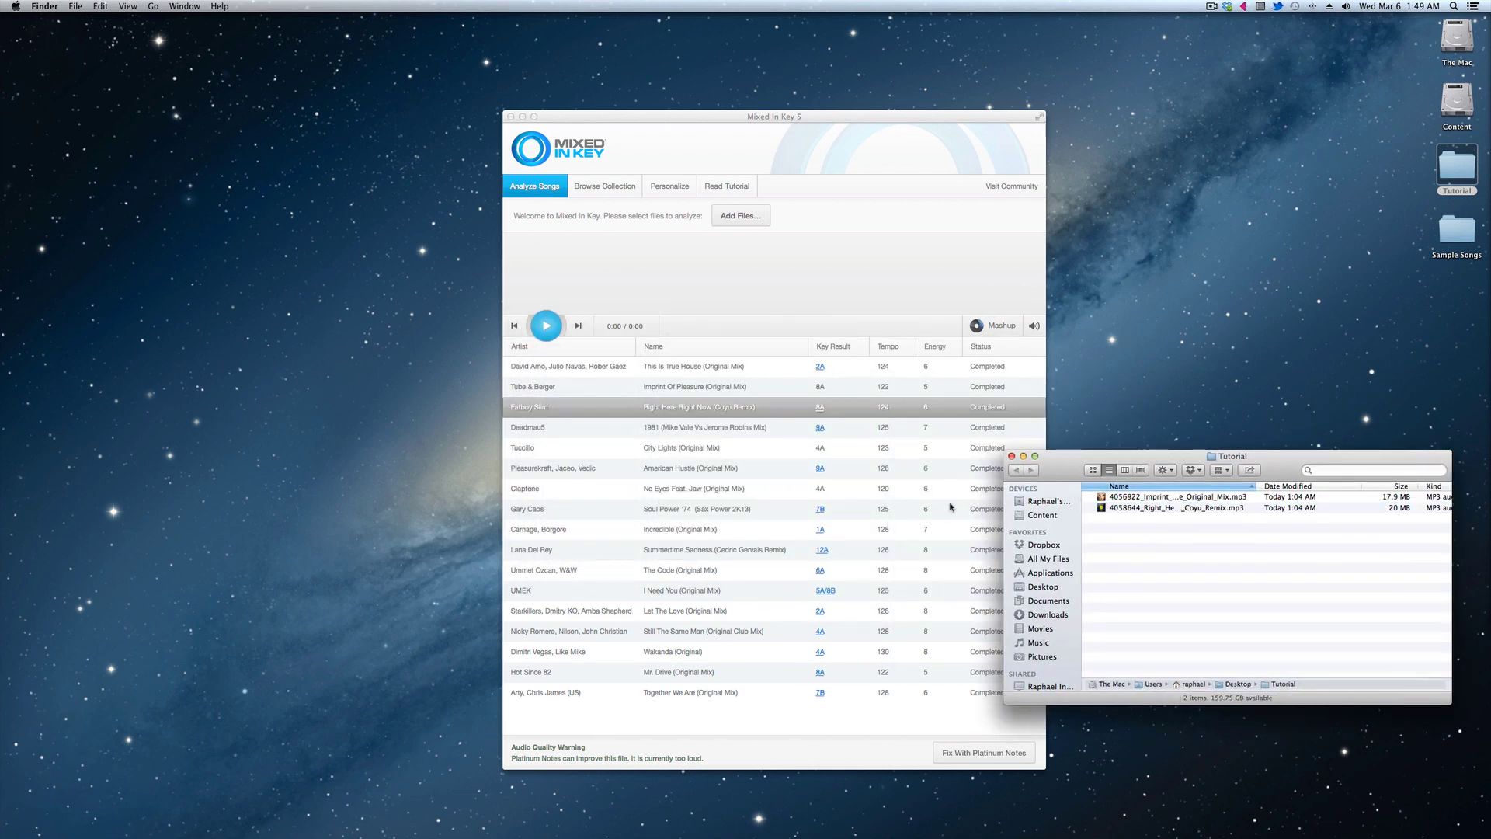
Quit Mixed In Key 5, centre the Tutorial window, and launch Ableton Live
click(835, 240)
key(super+q)
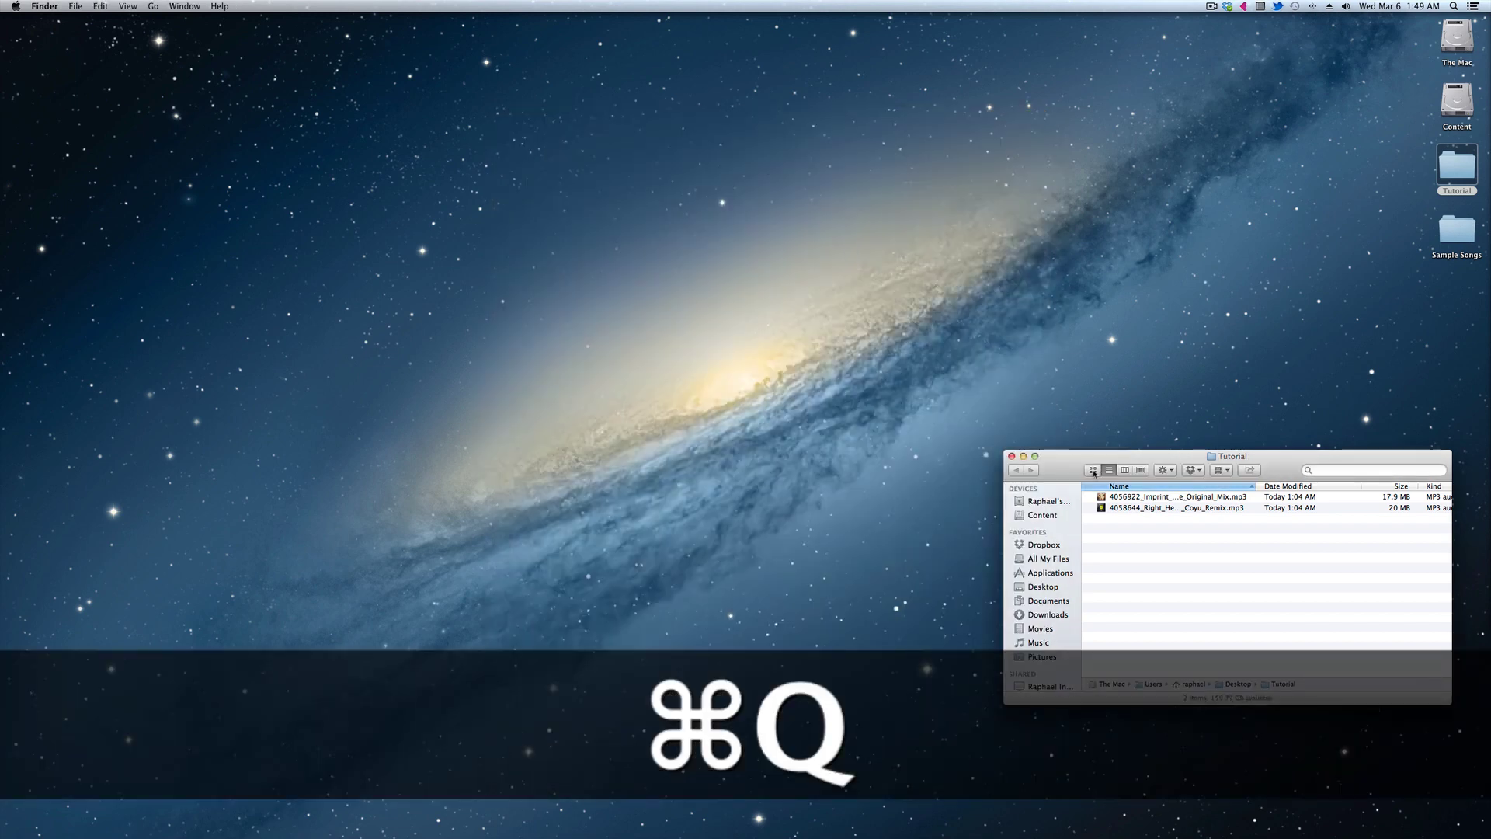
drag(1058, 476, 546, 352)
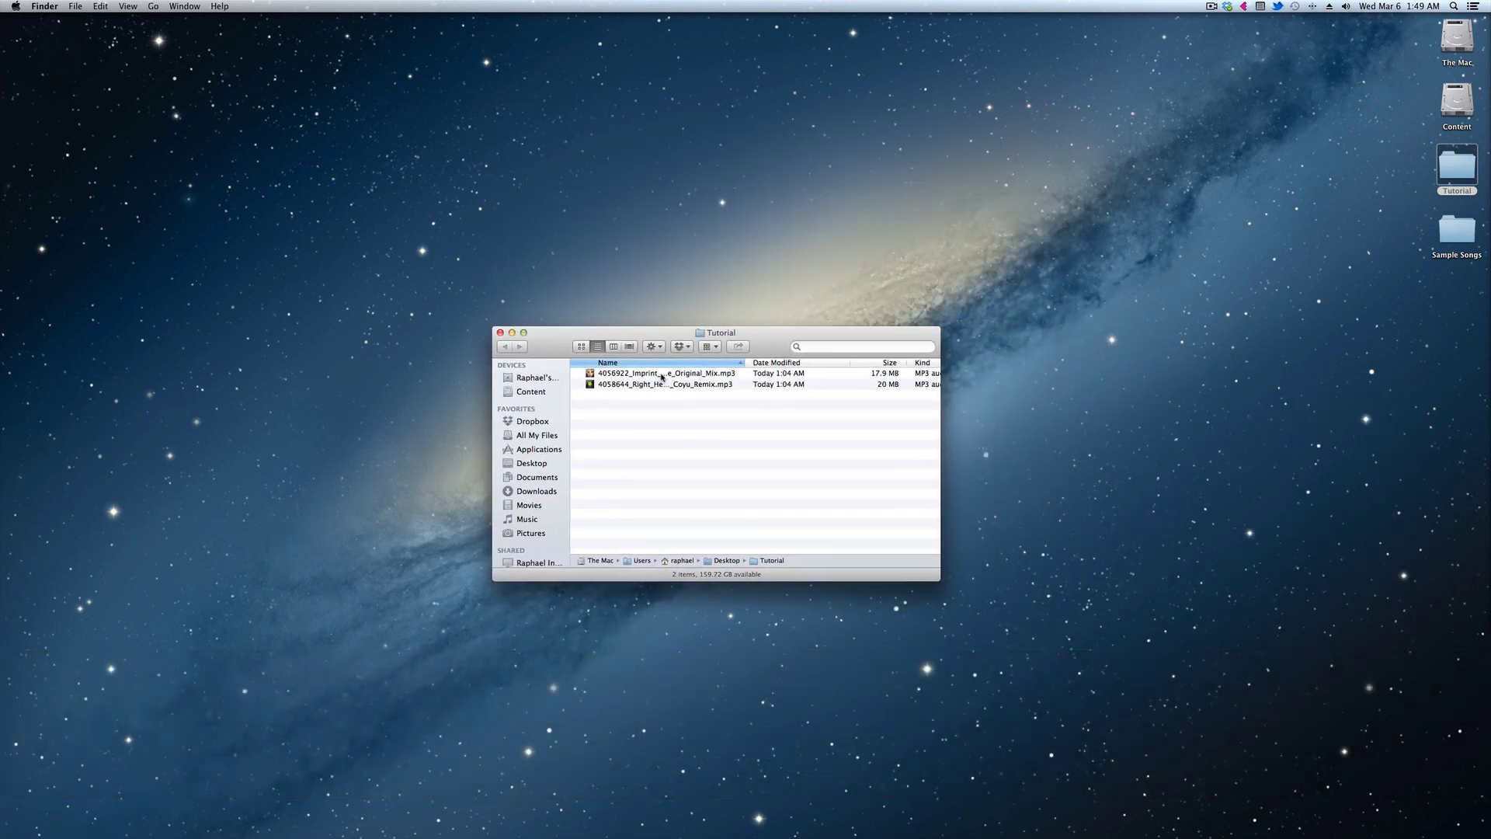
mouse_move(644, 835)
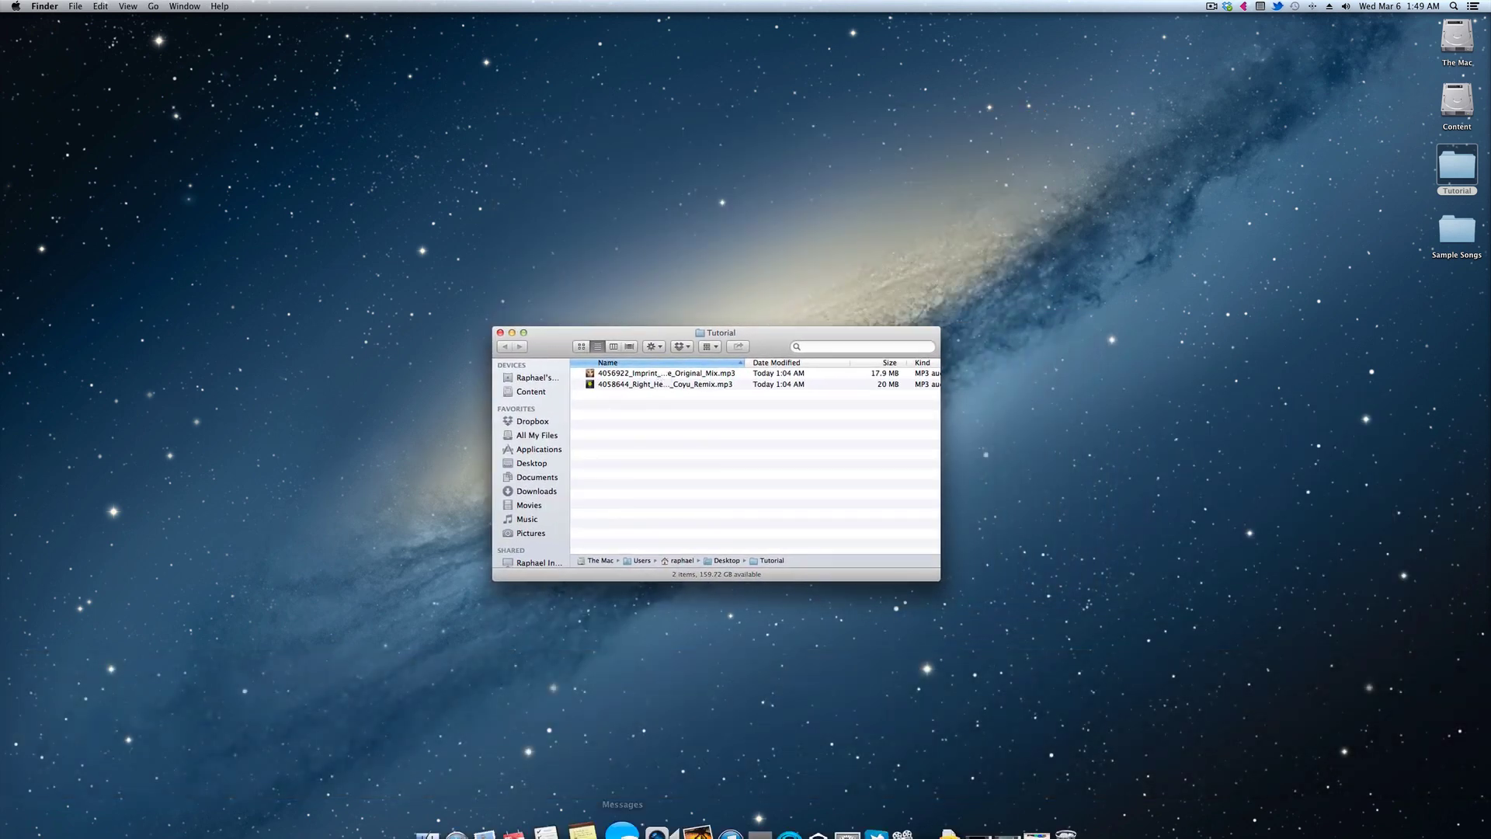
click(740, 807)
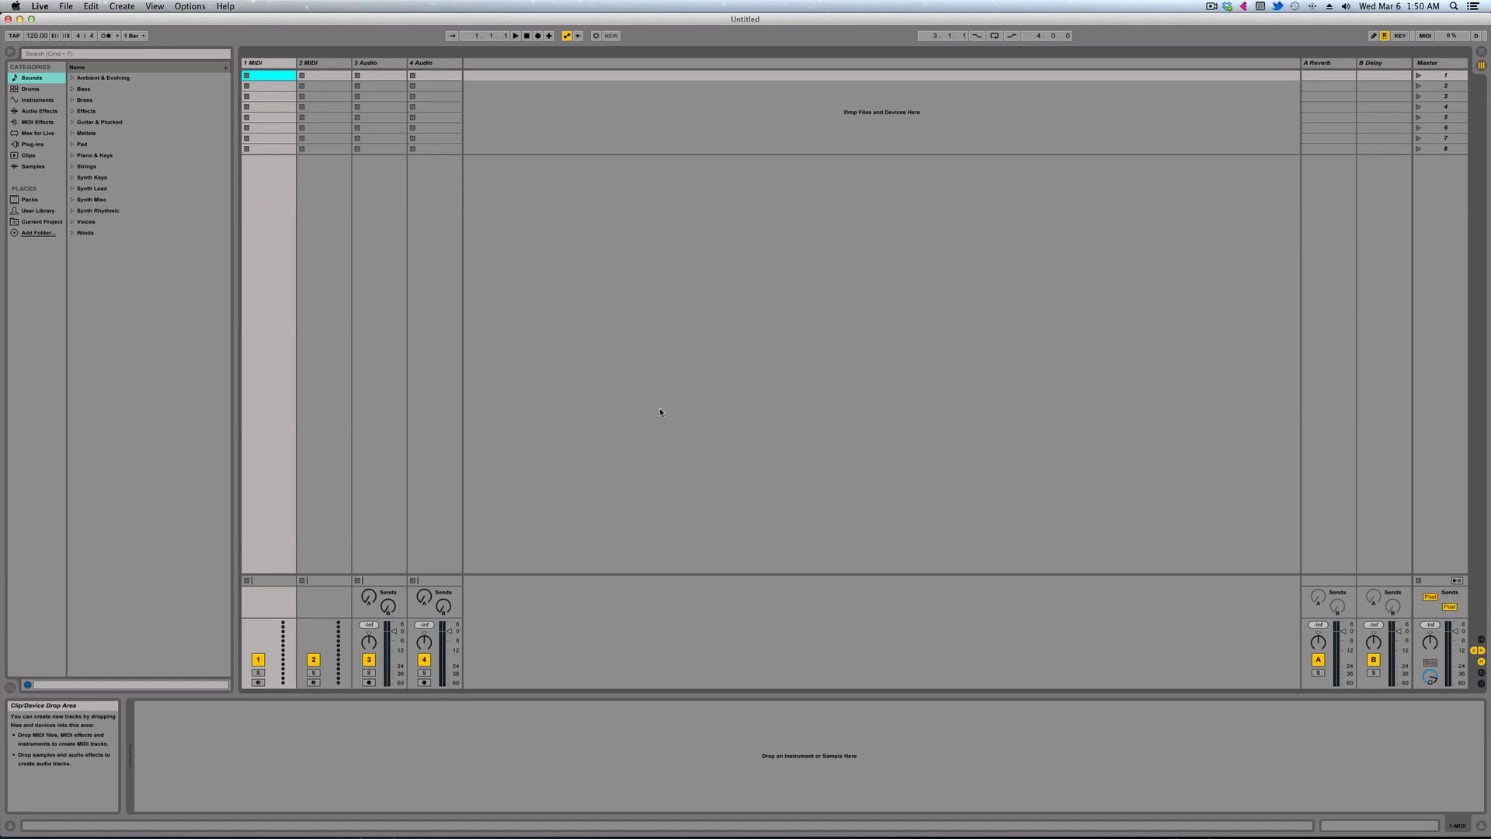
Switch to Arrangement View and delete the 1 MIDI and 2 MIDI tracks
click(1480, 54)
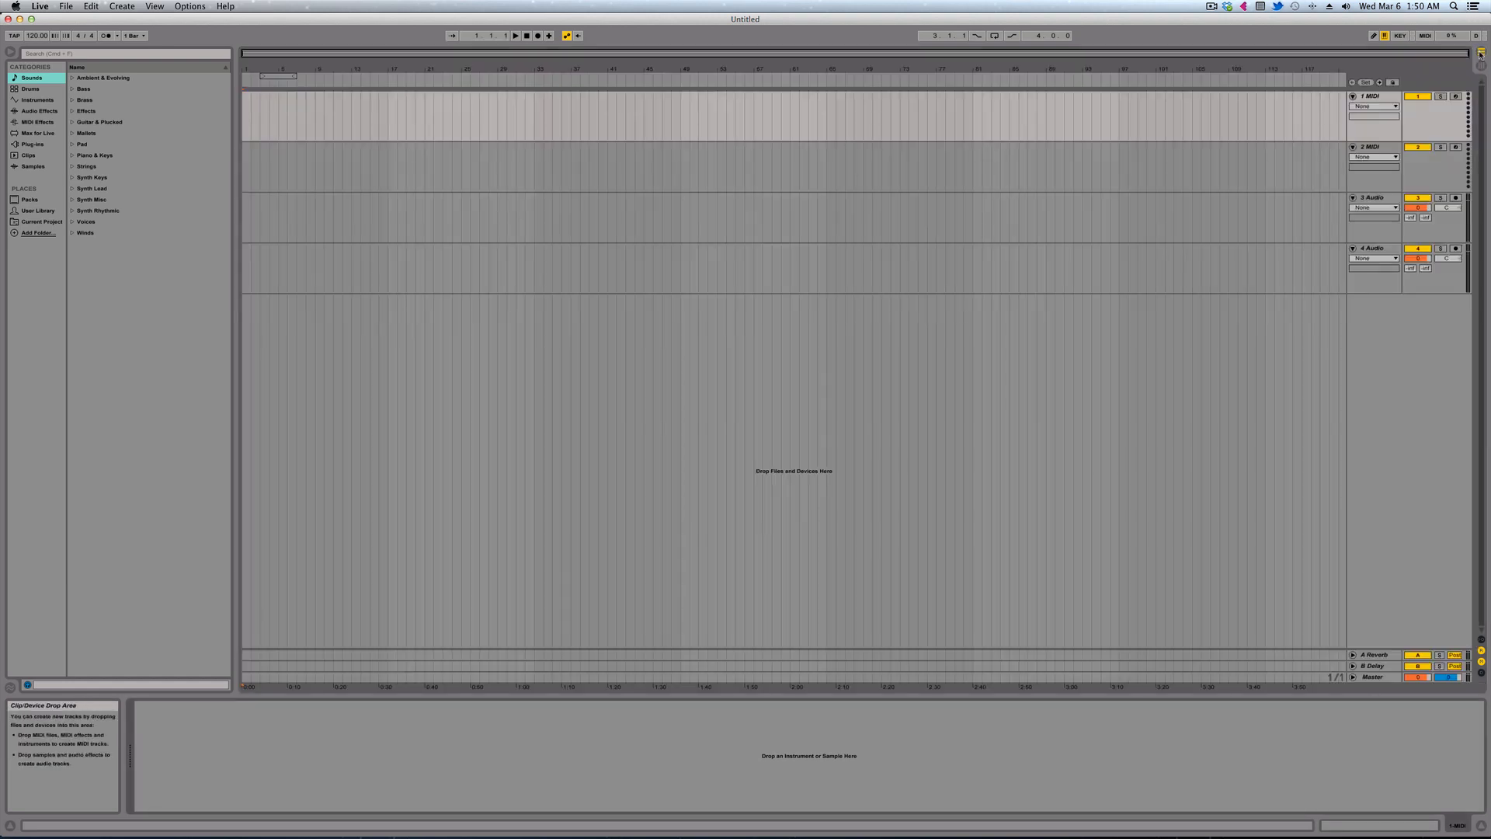
click(1480, 66)
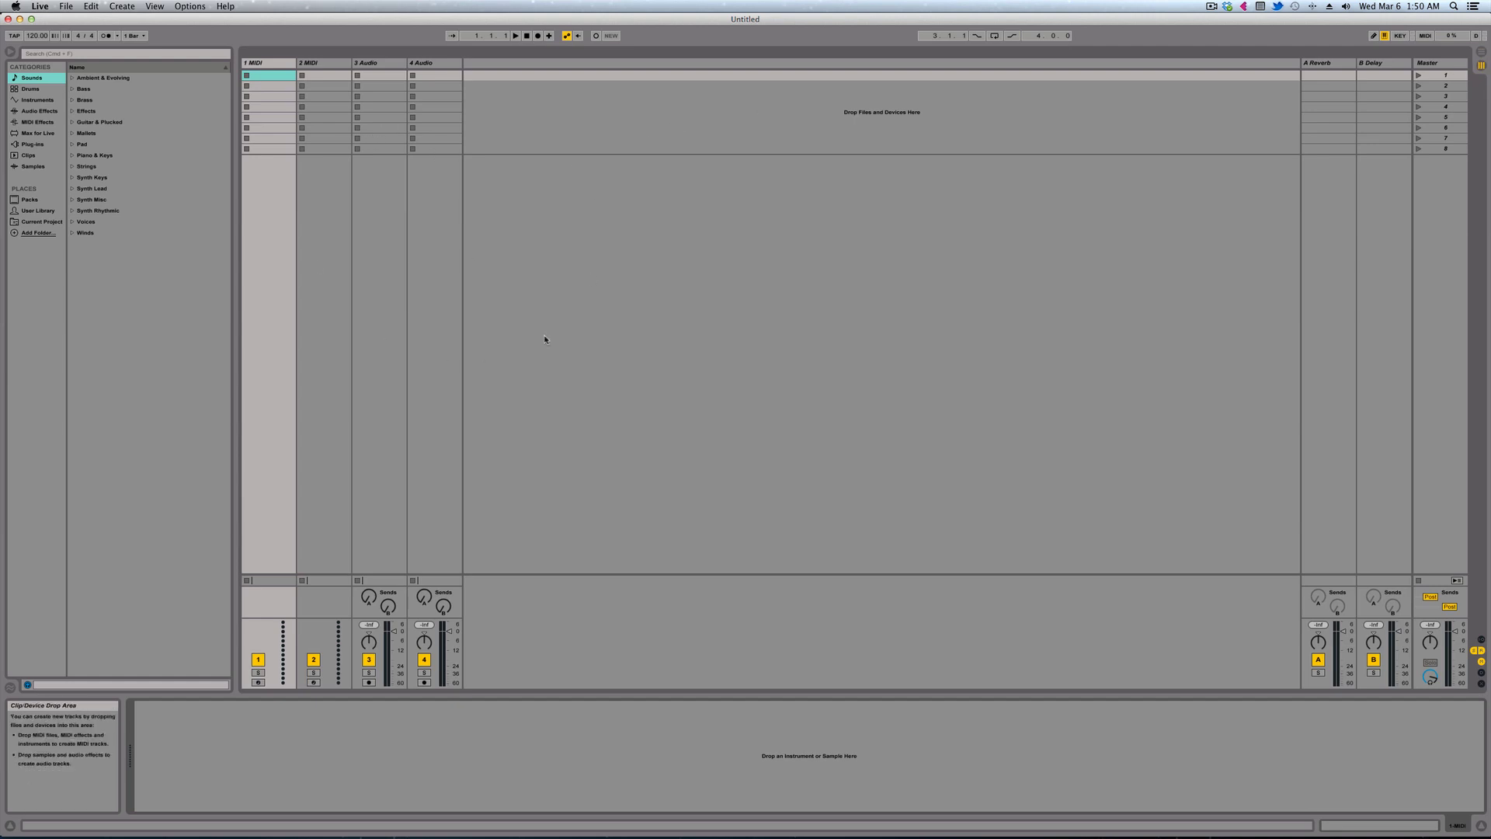
click(1483, 55)
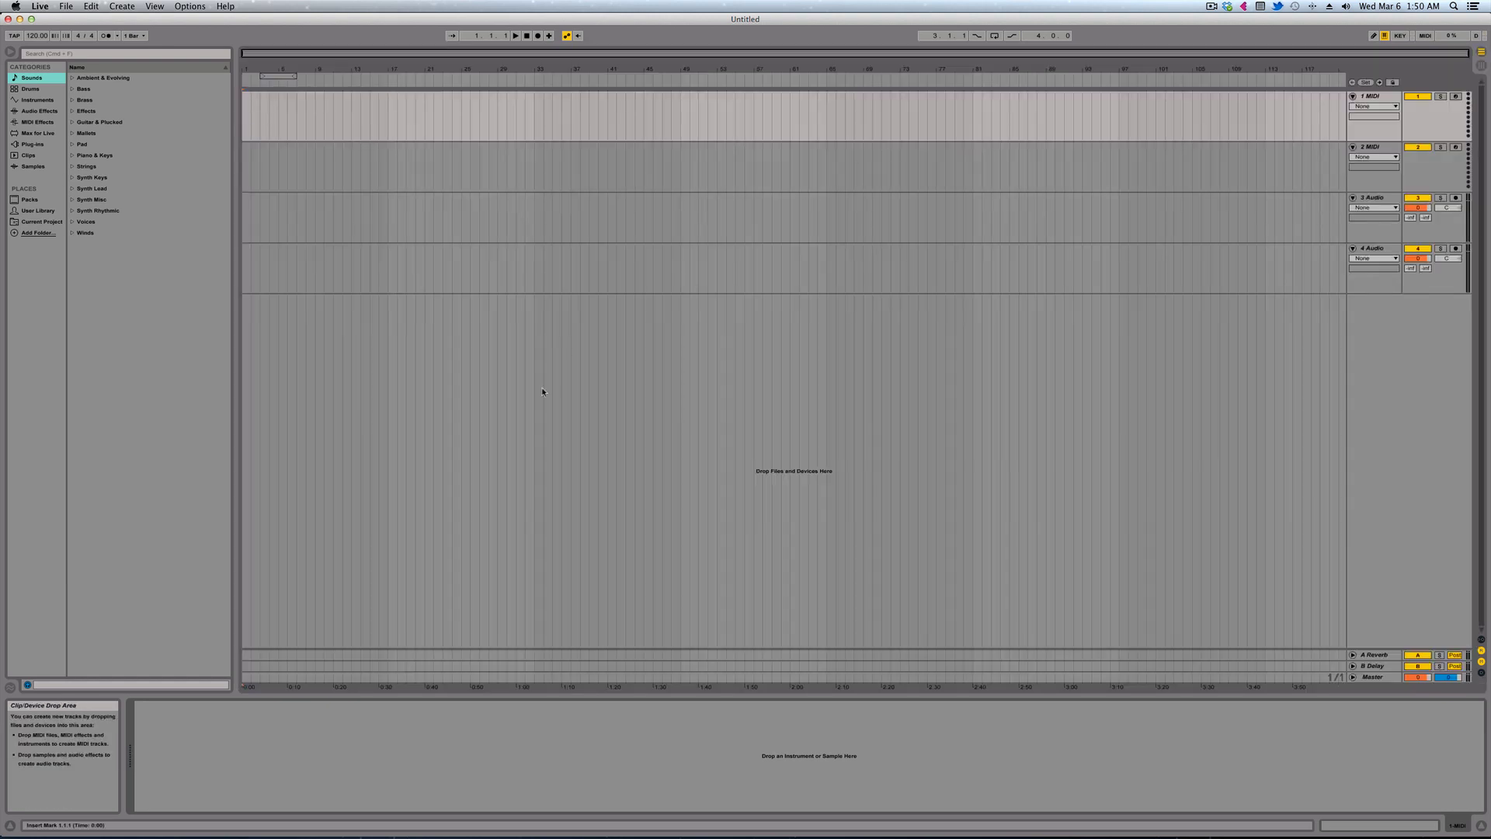
click(1378, 96)
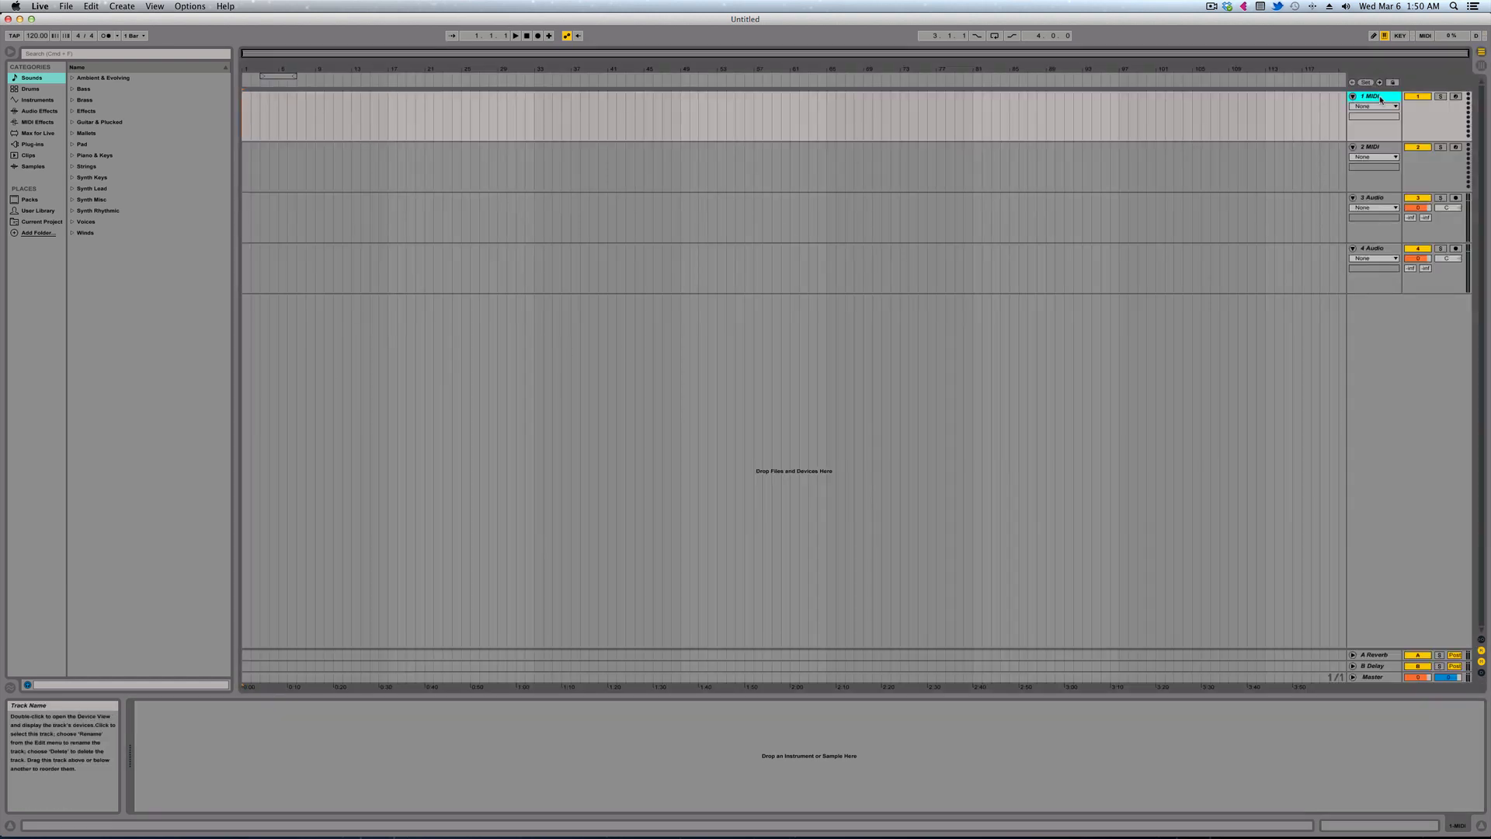
super+click(1387, 148)
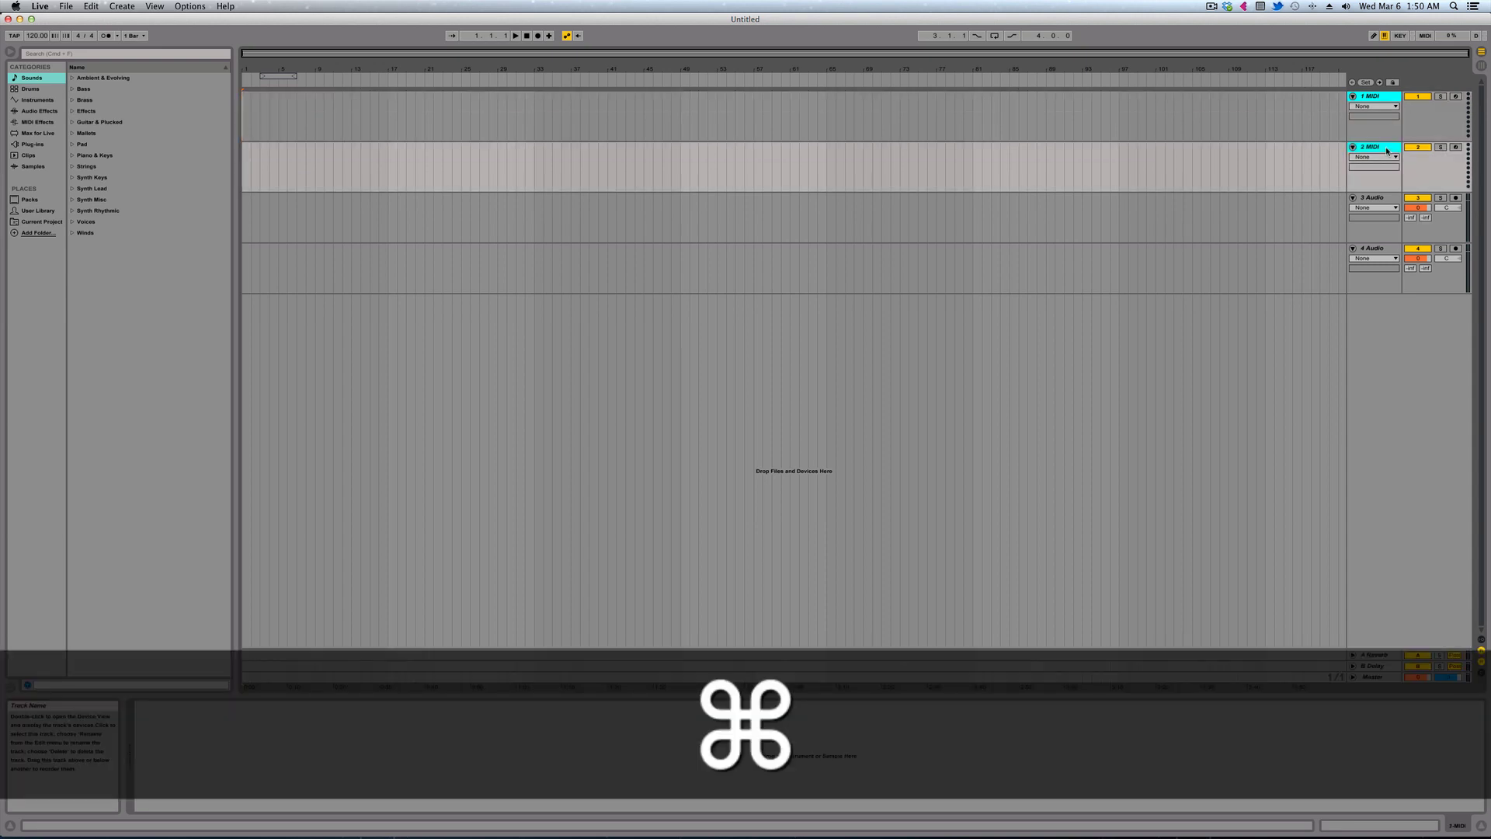
key(BackSpace)
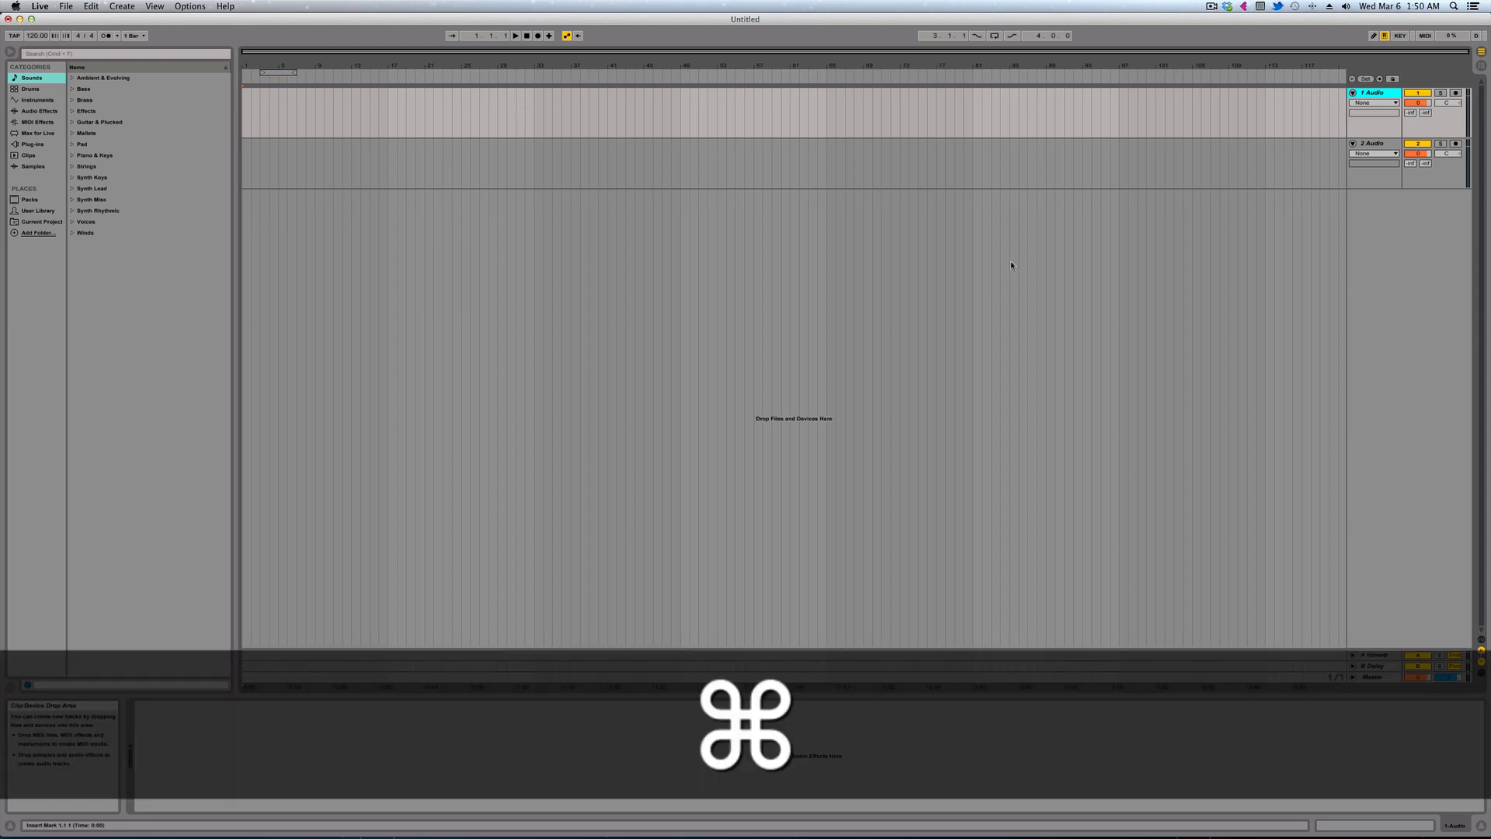
Drag the Imprint Of Pleasure Original Mix mp3 from the Tutorial folder onto the 1 Audio track
key(super+F3)
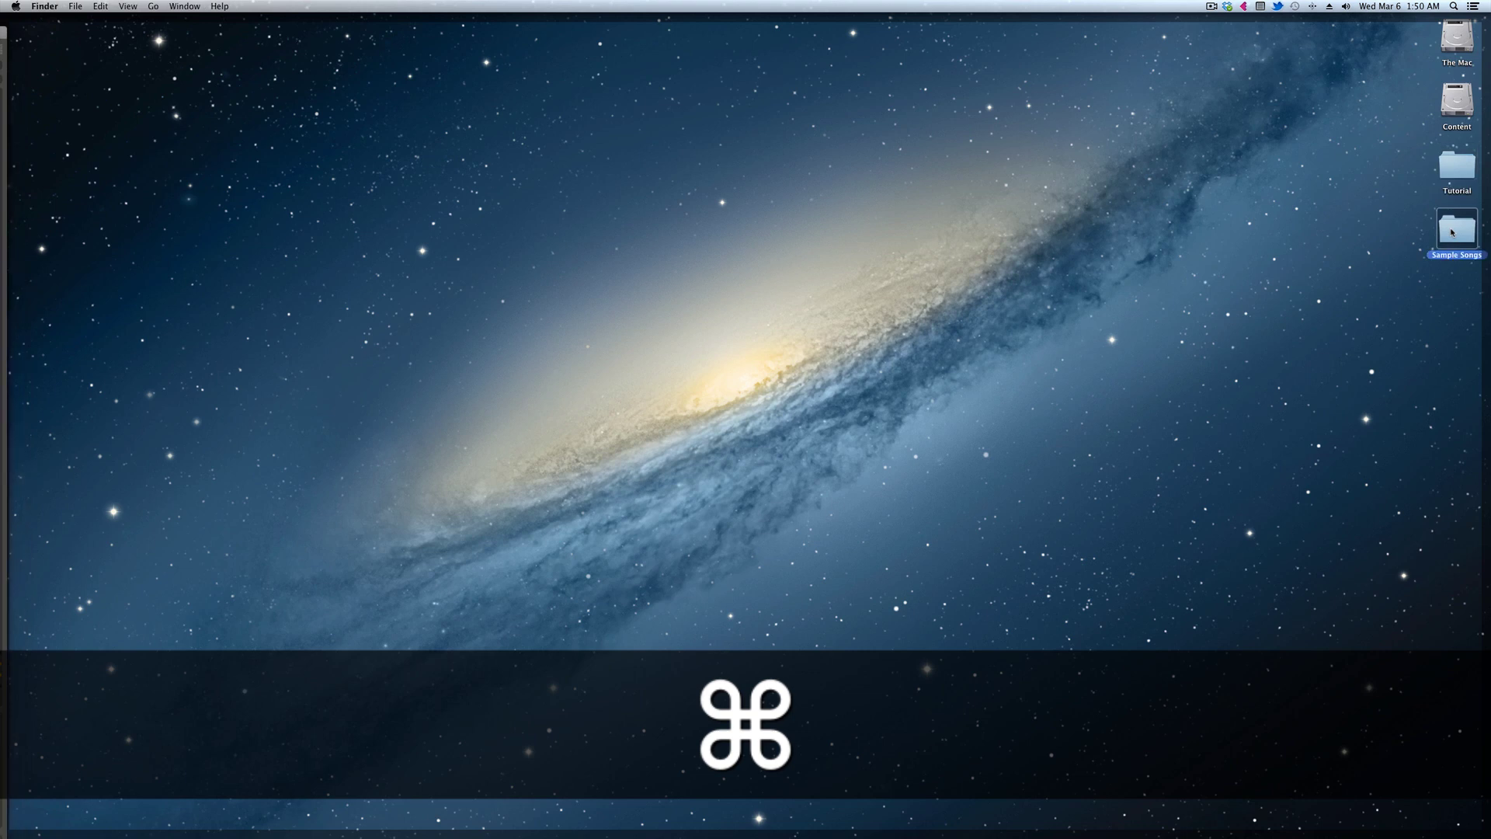
key(super+Tab)
key(super+Tab)
key(super+Tab)
key(super+Tab)
key(super+Tab)
key(super+Tab)
key(super+Tab)
key(super+Tab)
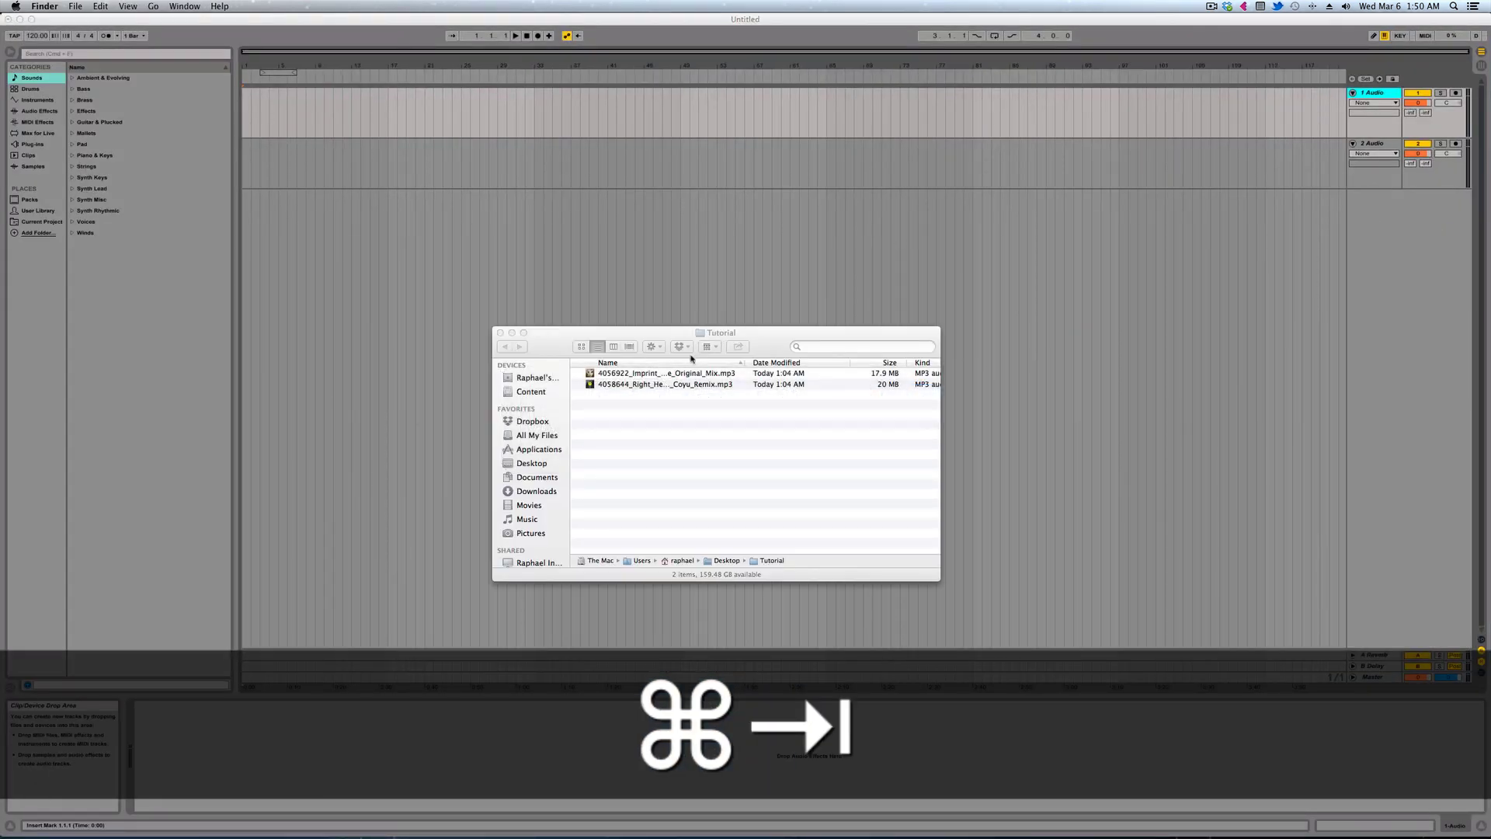
drag(681, 373, 546, 122)
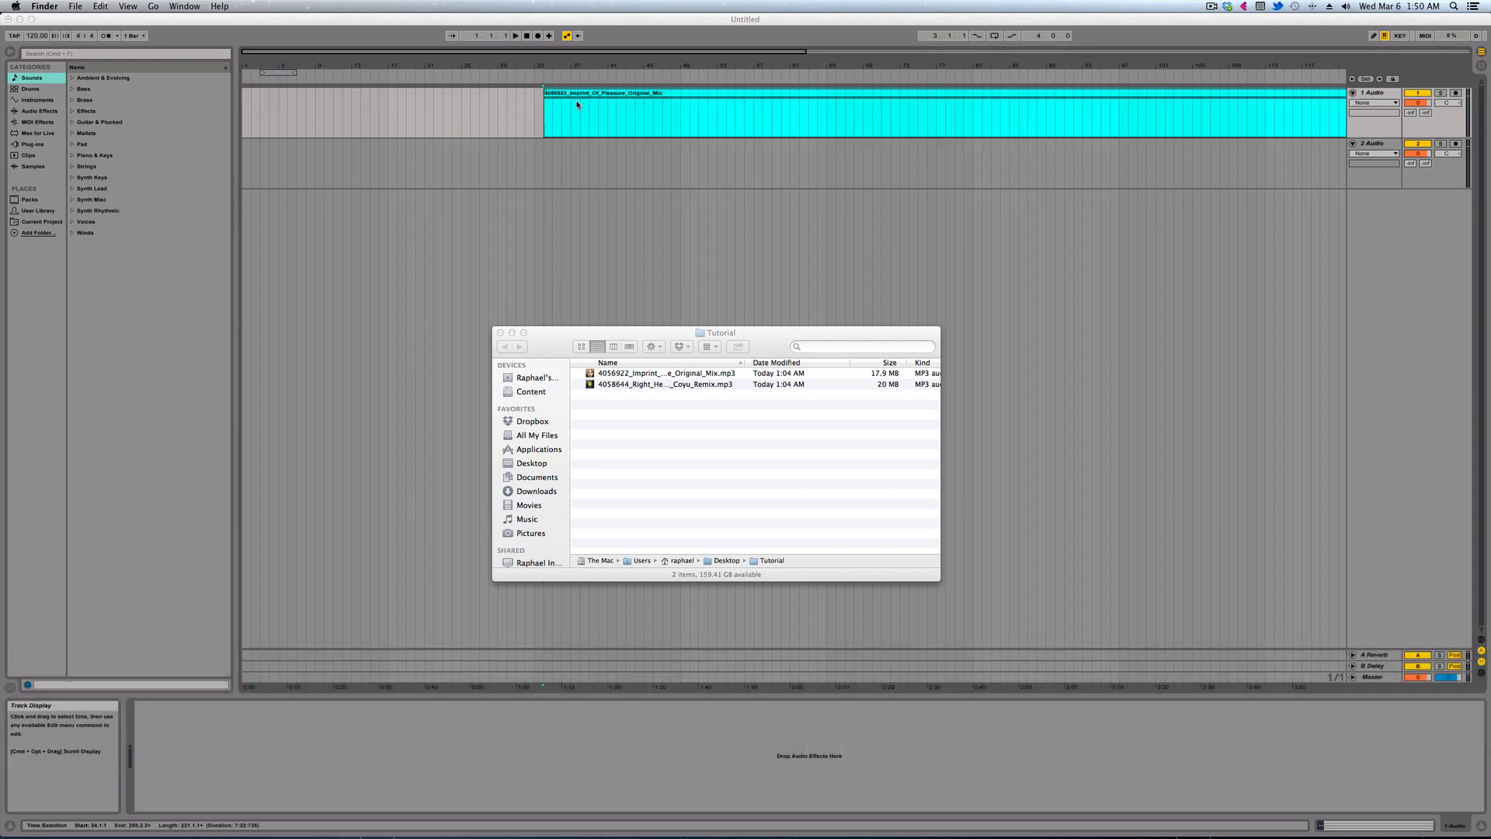
click(611, 94)
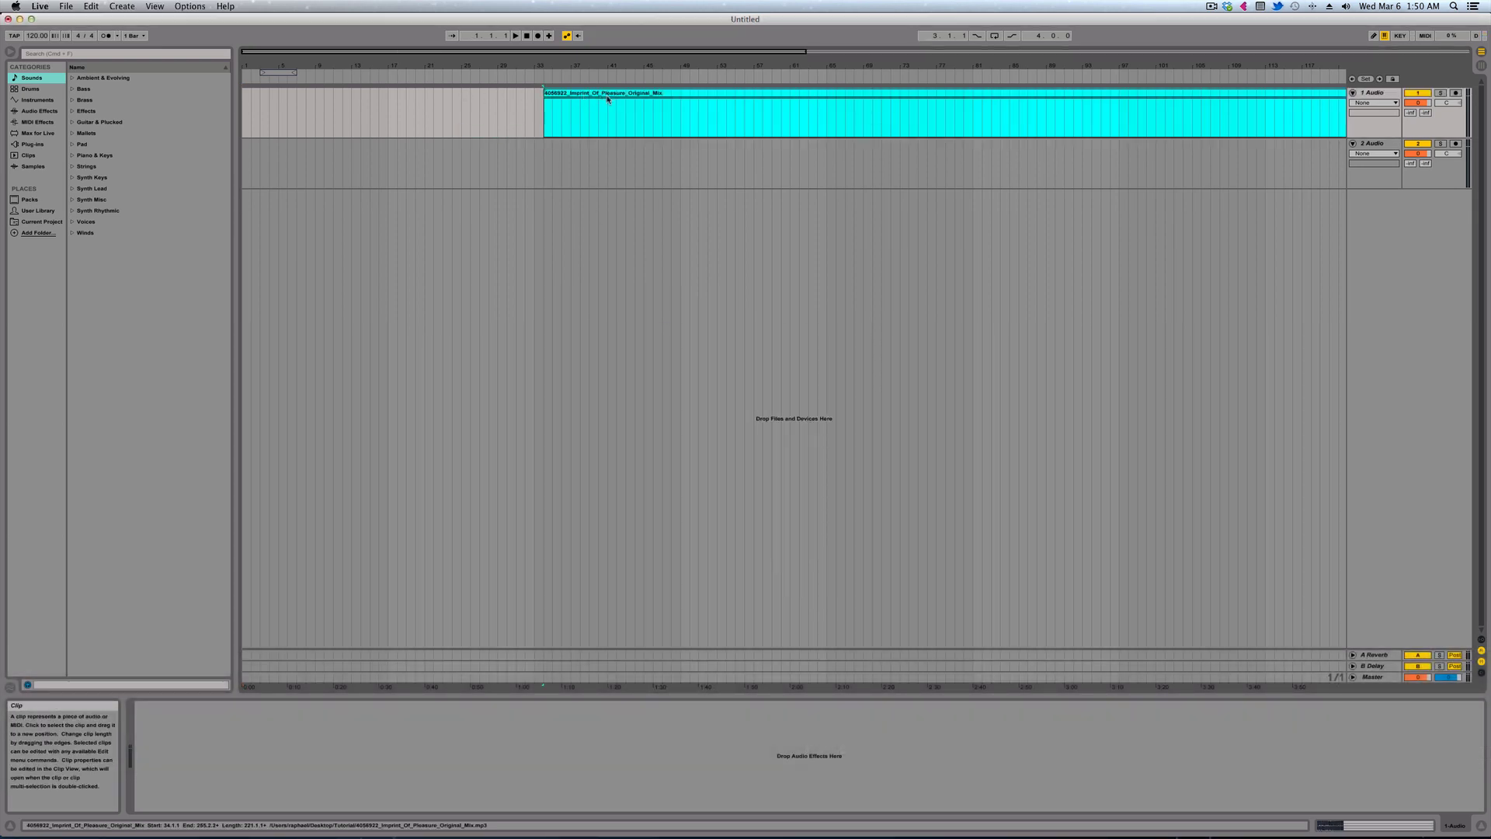
Move the Imprint Of Pleasure clip to bar 5, open Clip View, and zoom into the waveform start
drag(608, 100, 349, 94)
key(shift+Tab)
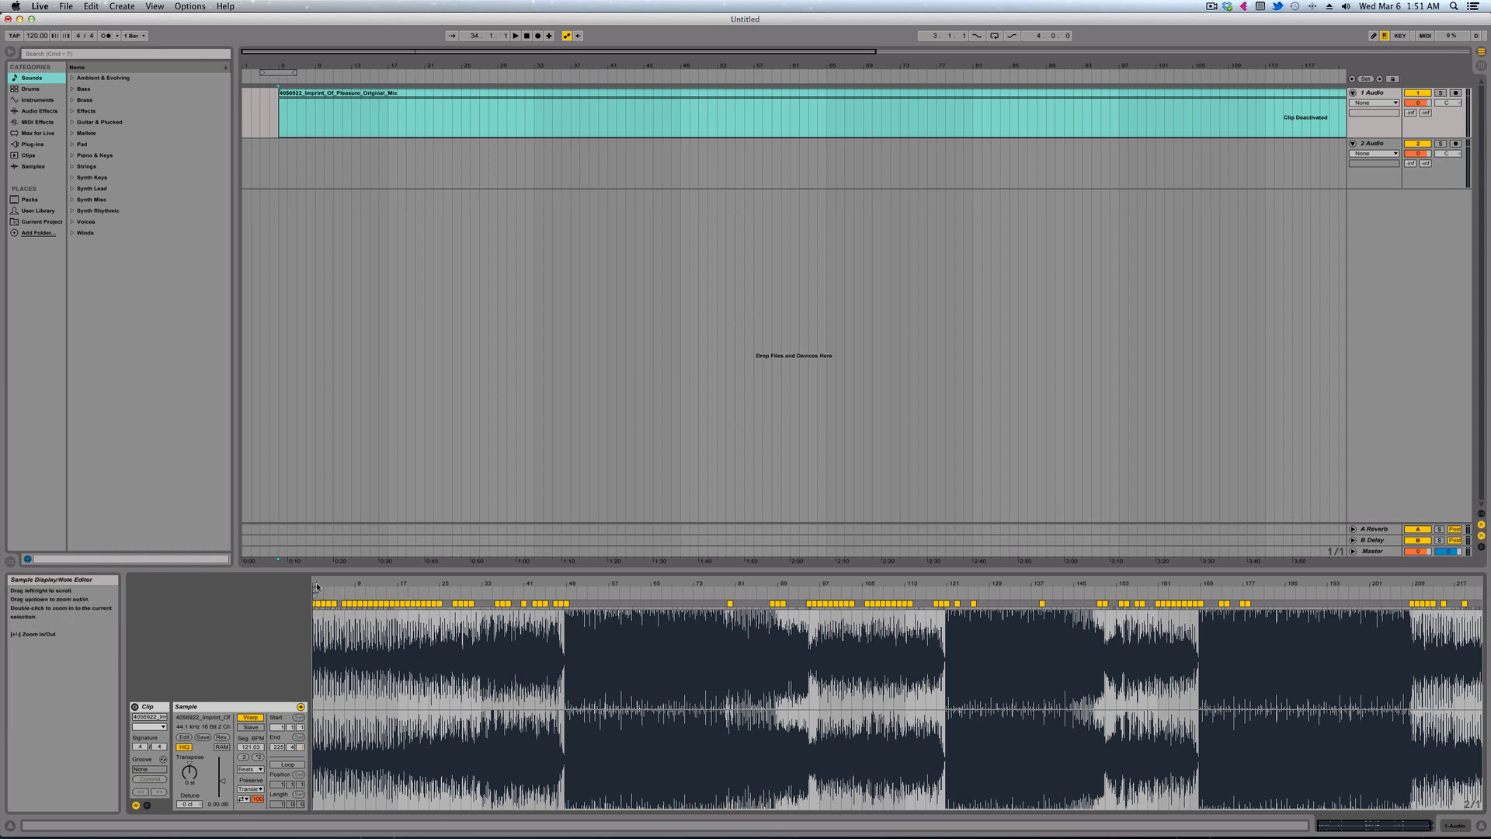
mouse_move(317, 587)
mouse_down()
mouse_move(316, 675)
mouse_move(333, 607)
mouse_up()
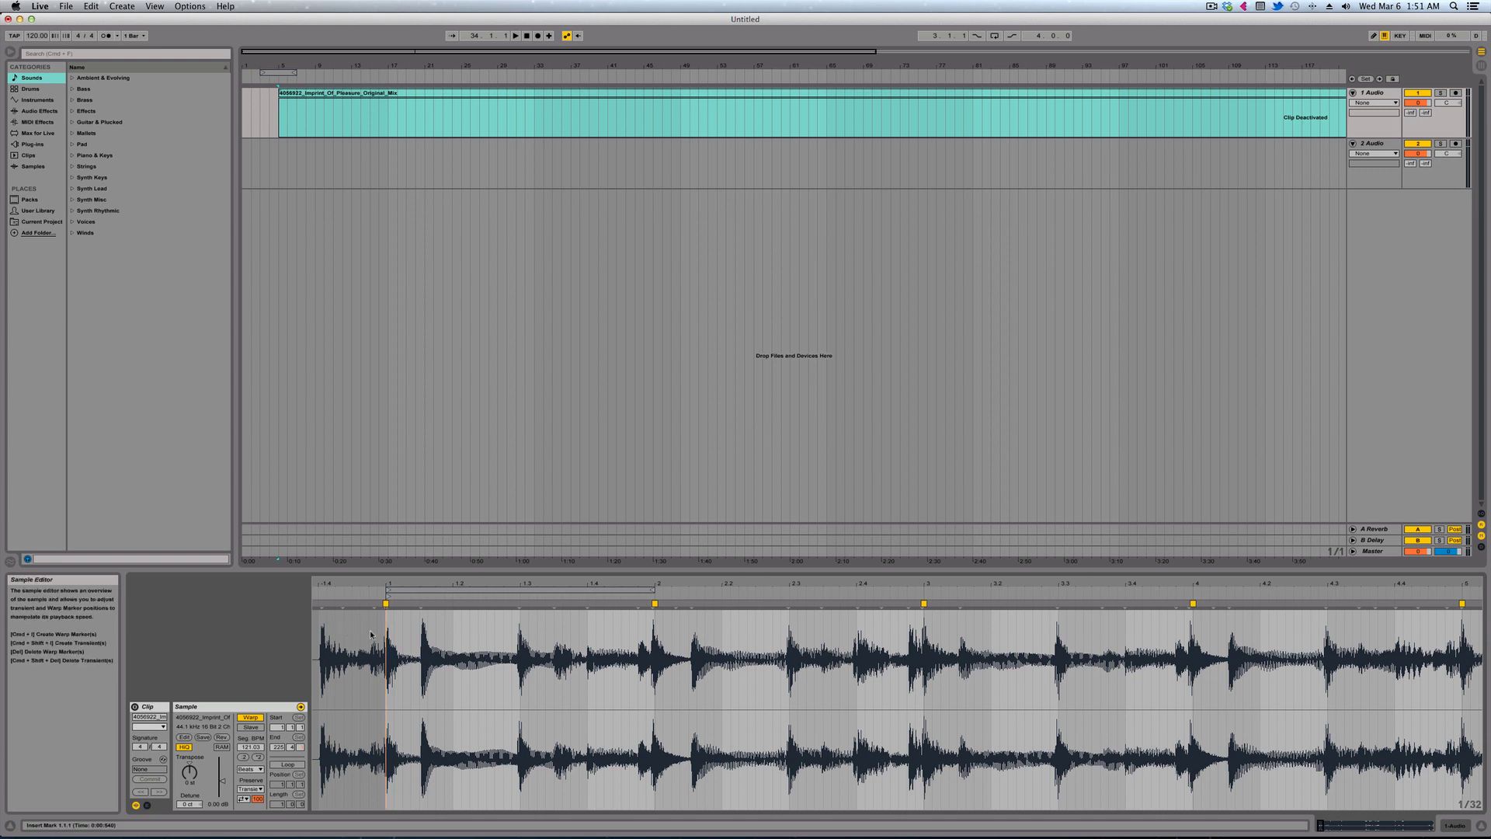
Set the first transient as 1.1.1, removing stray warp markers near bars 1.2 and 2.2
right_click(322, 608)
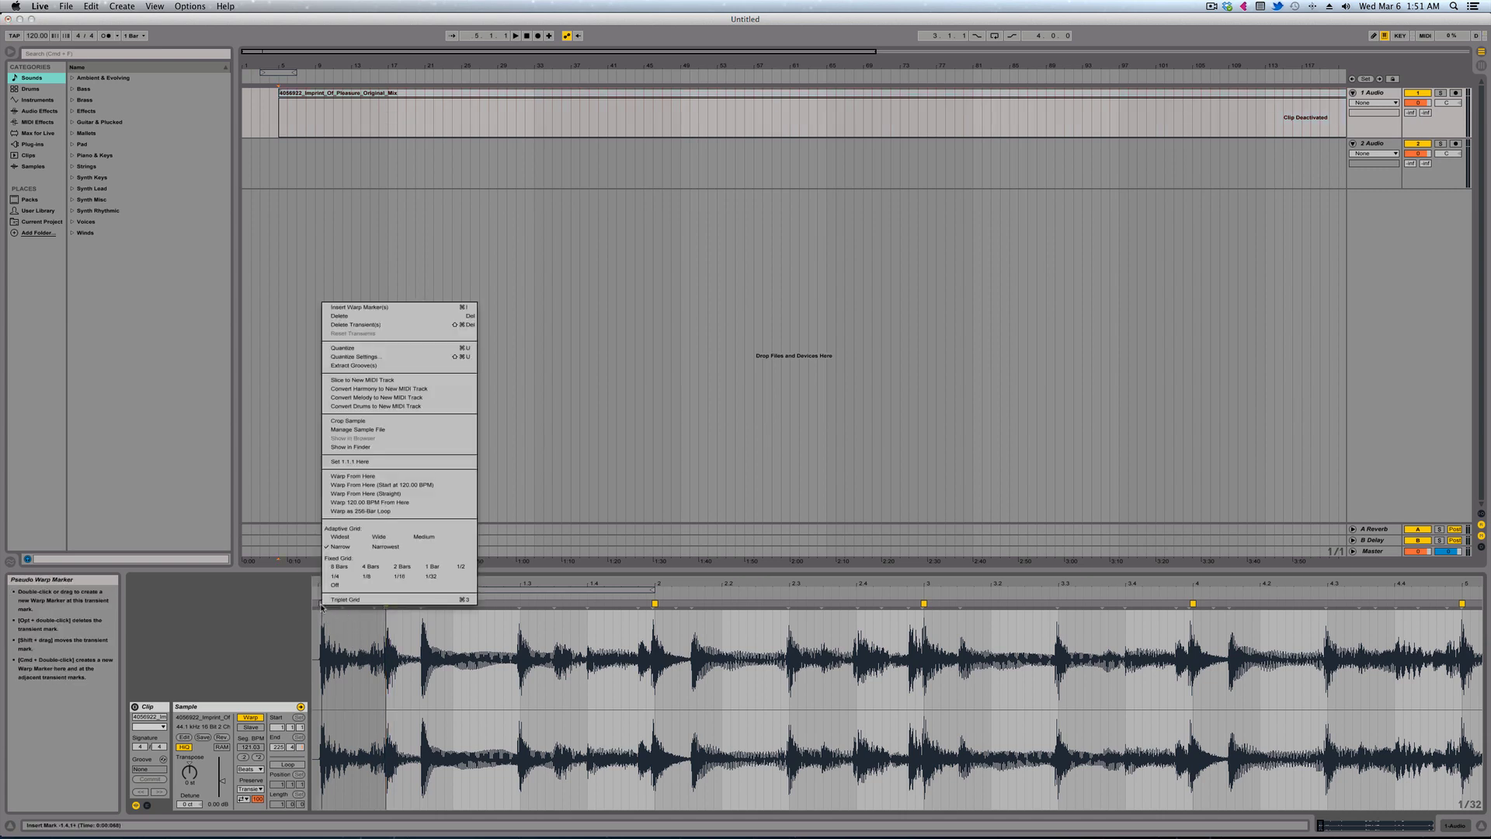
click(357, 461)
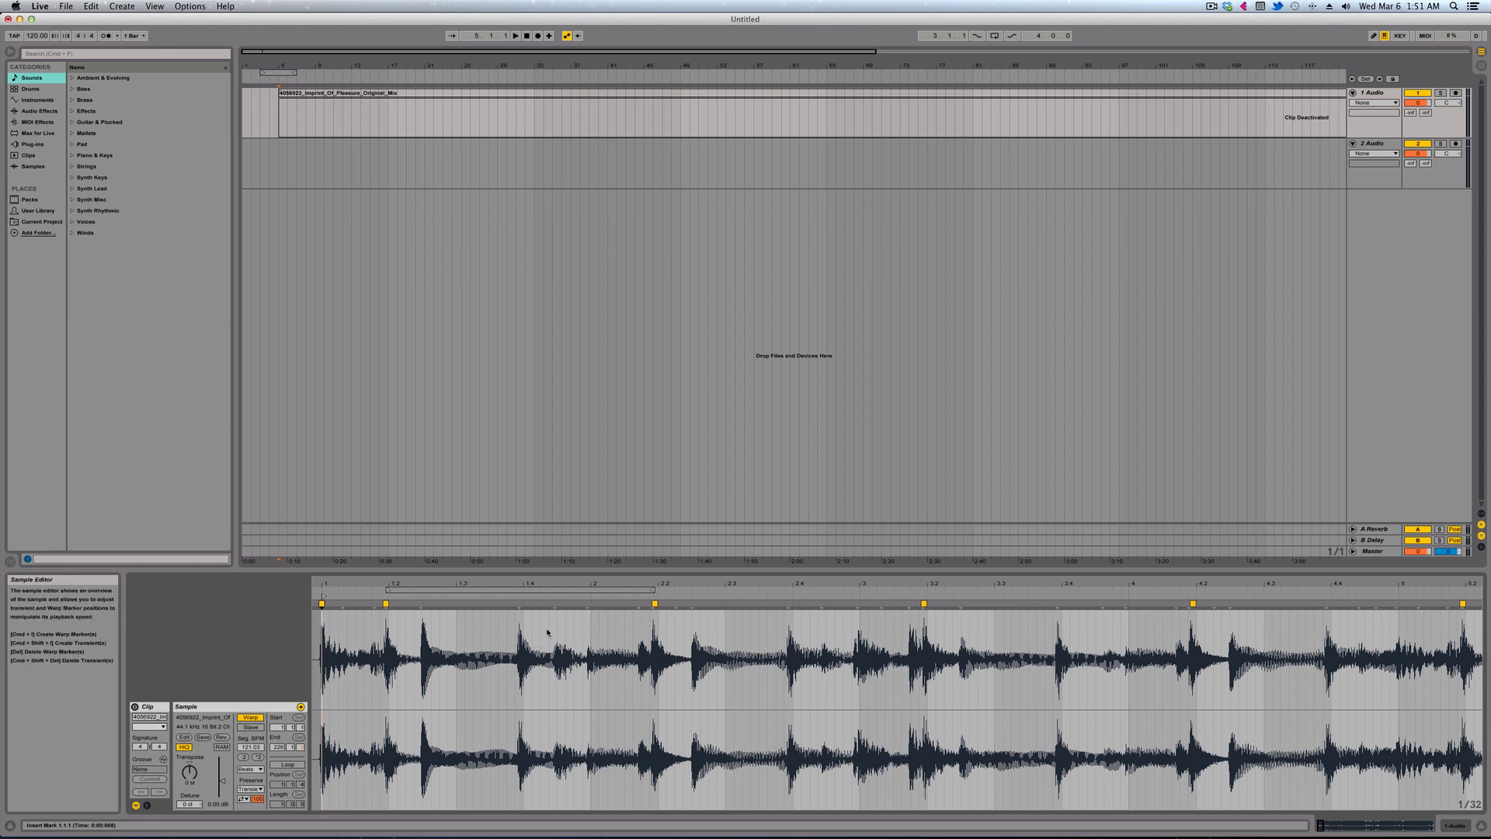
double_click(654, 604)
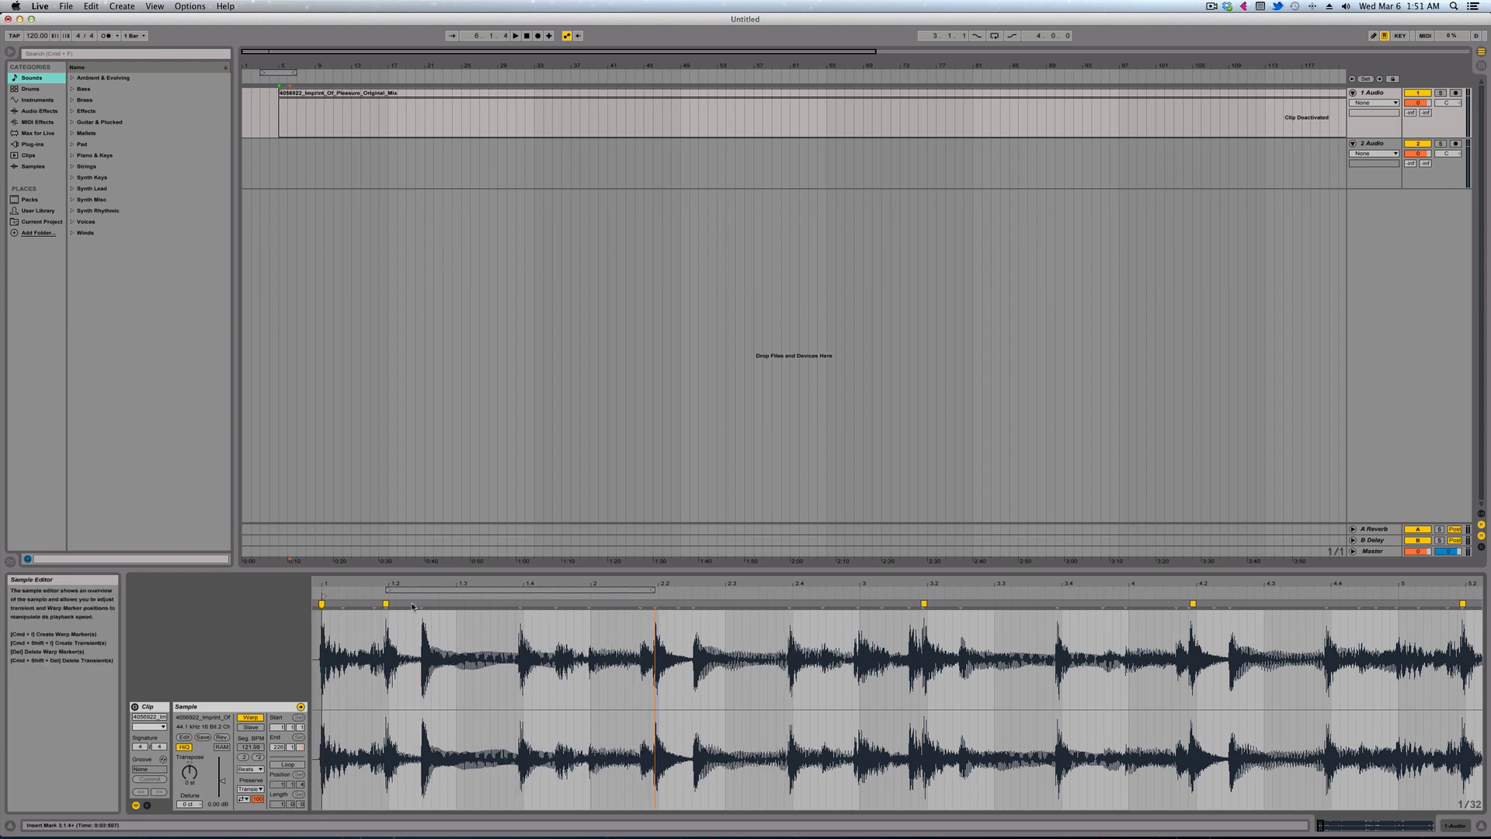
double_click(386, 604)
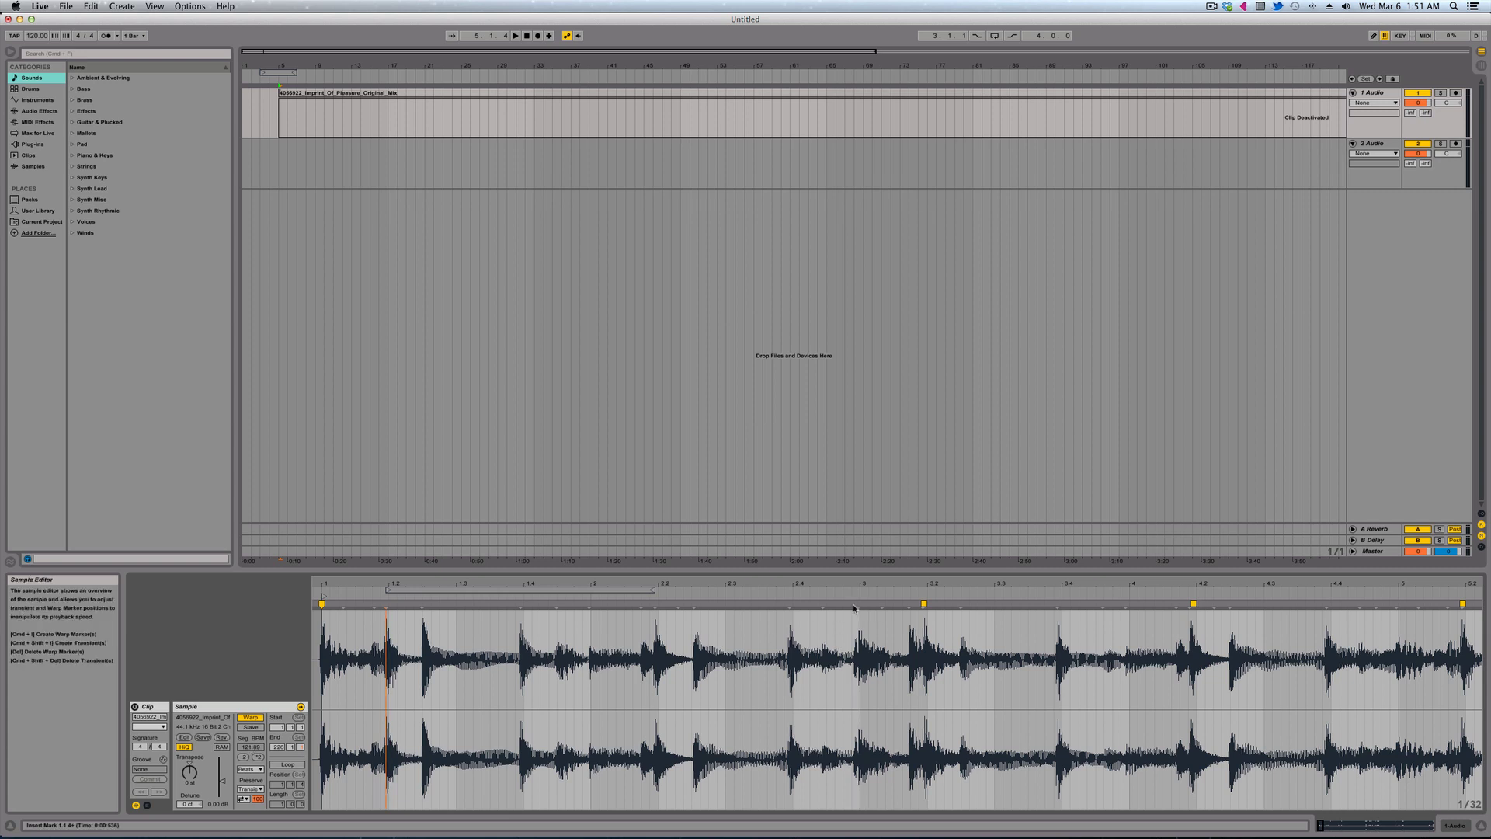
drag(858, 604, 860, 604)
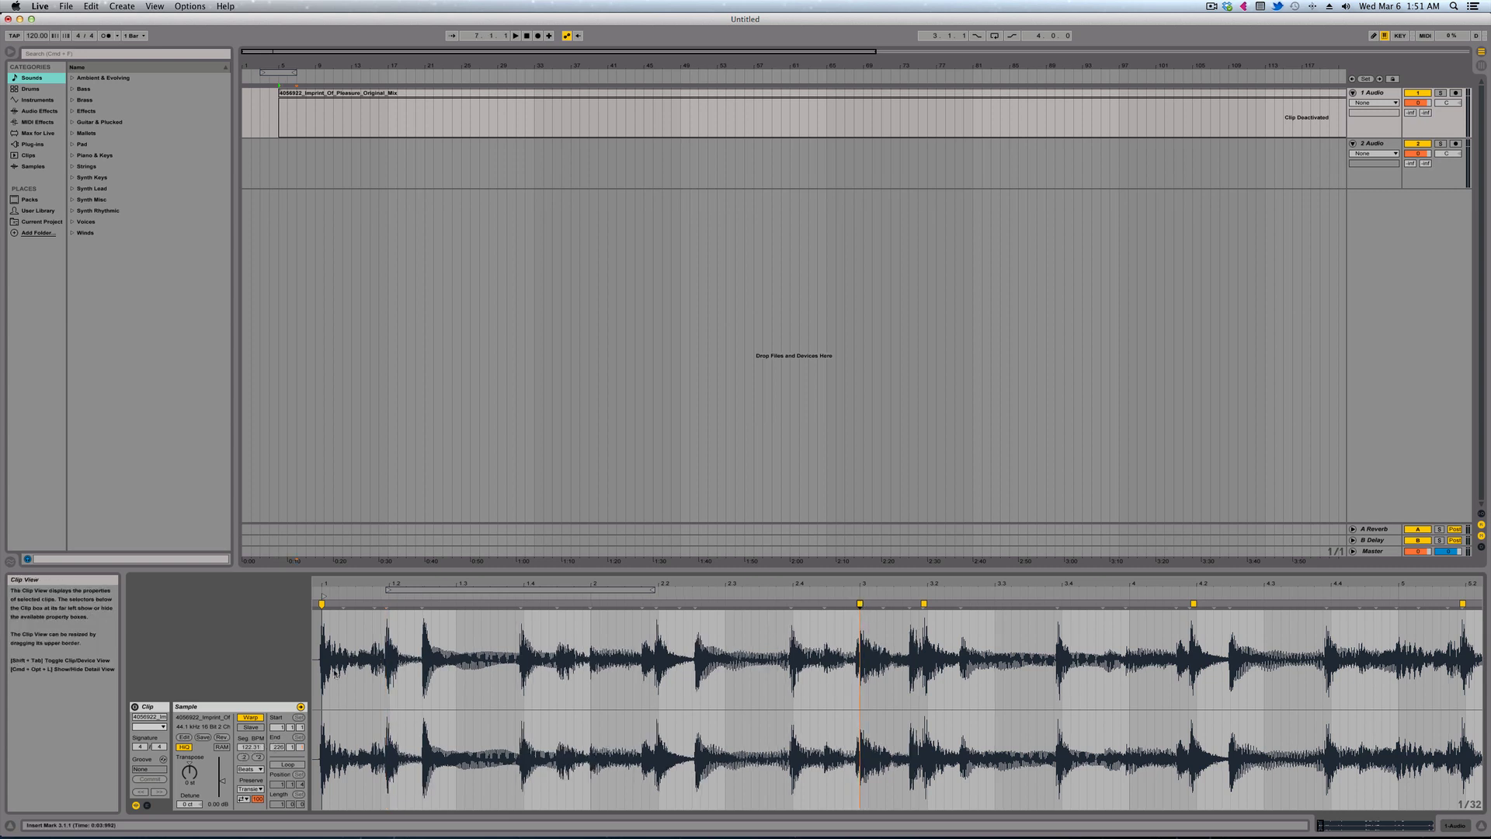
right_click(322, 604)
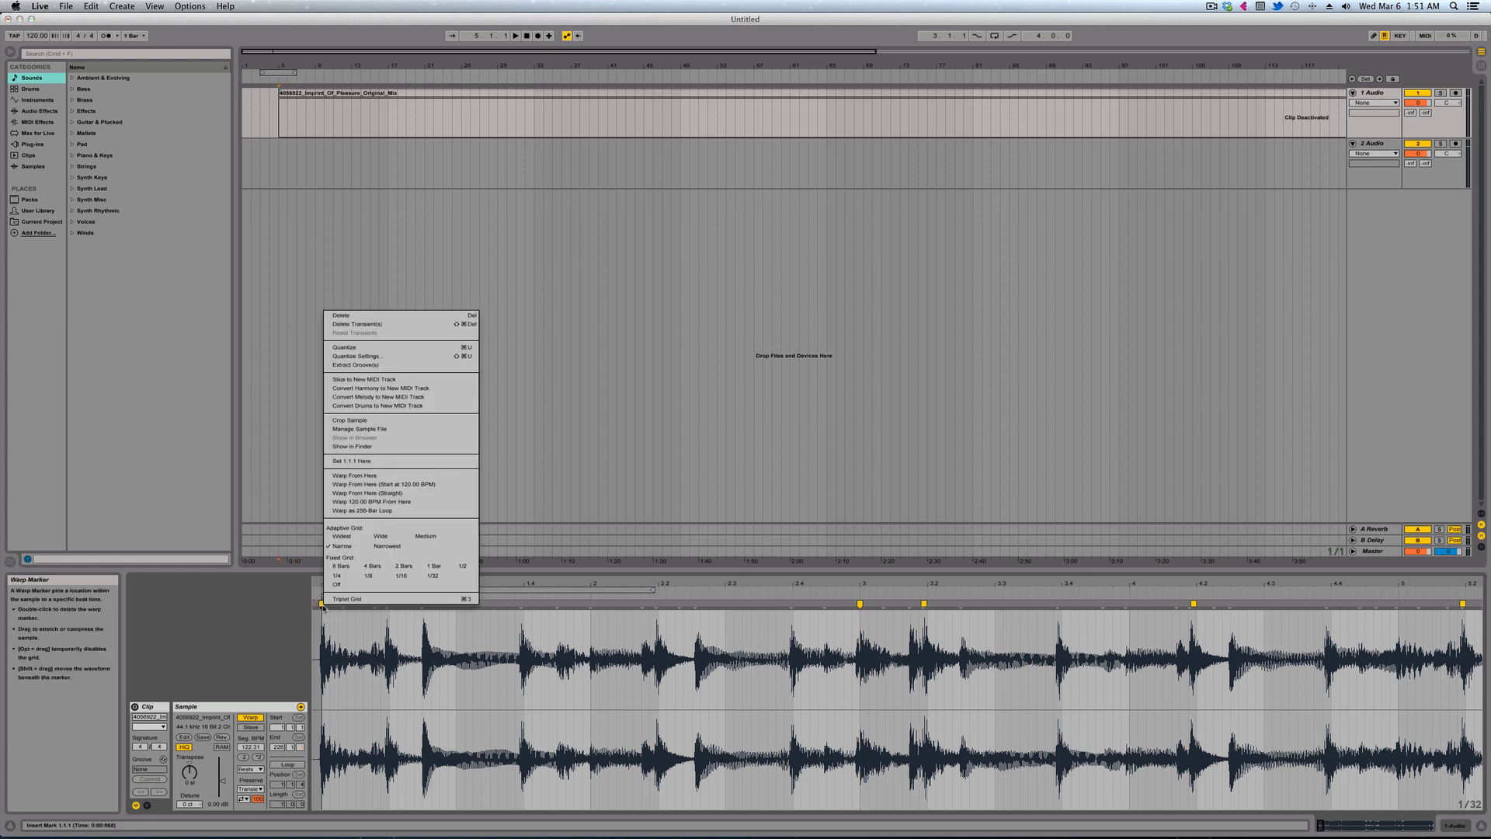
click(356, 460)
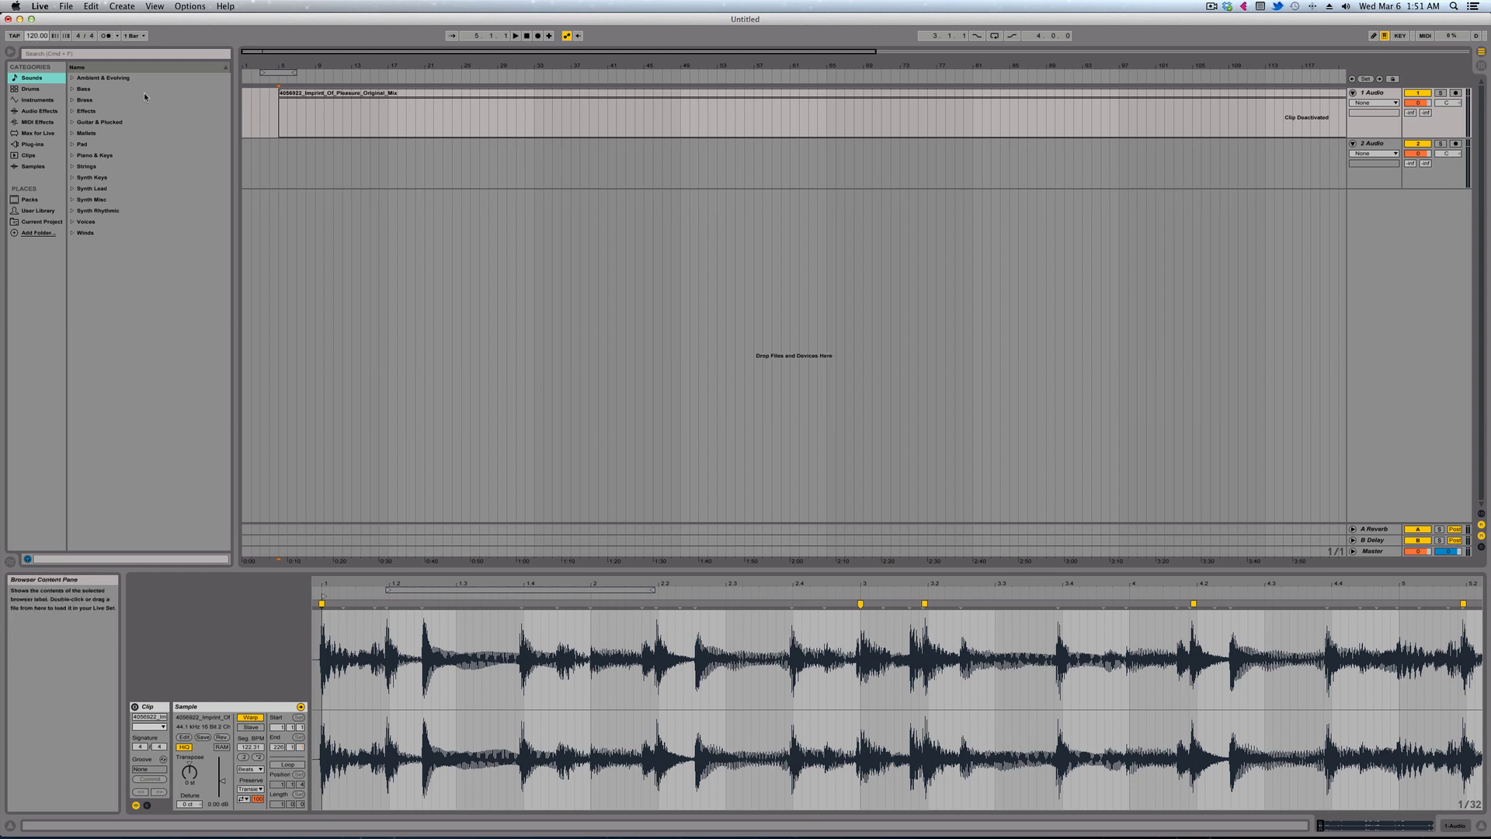
Set the project tempo to 122 and warp the clip at 122.00 BPM from the first marker
text(122)
key(Return)
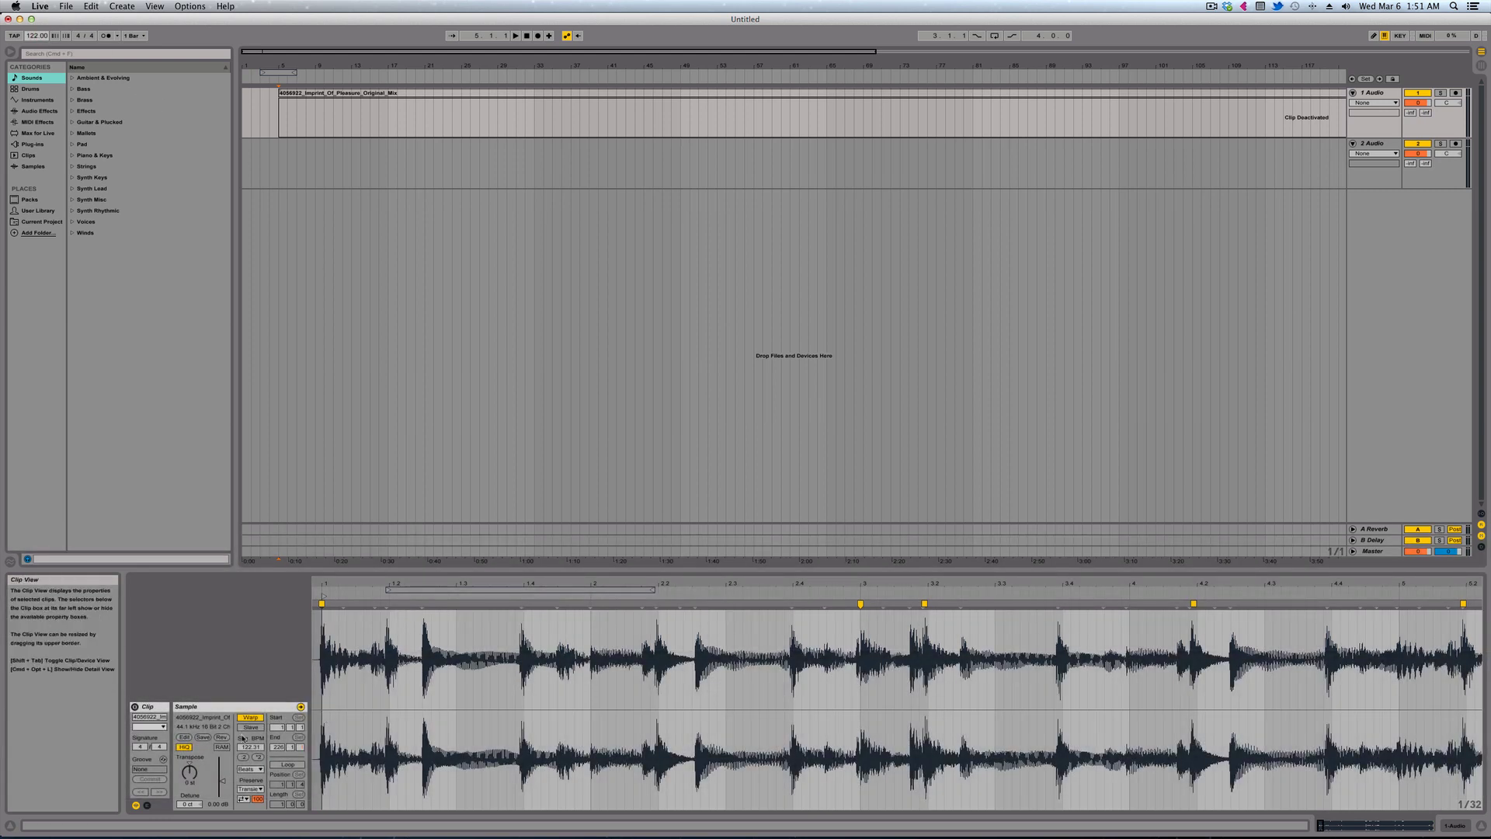
right_click(322, 605)
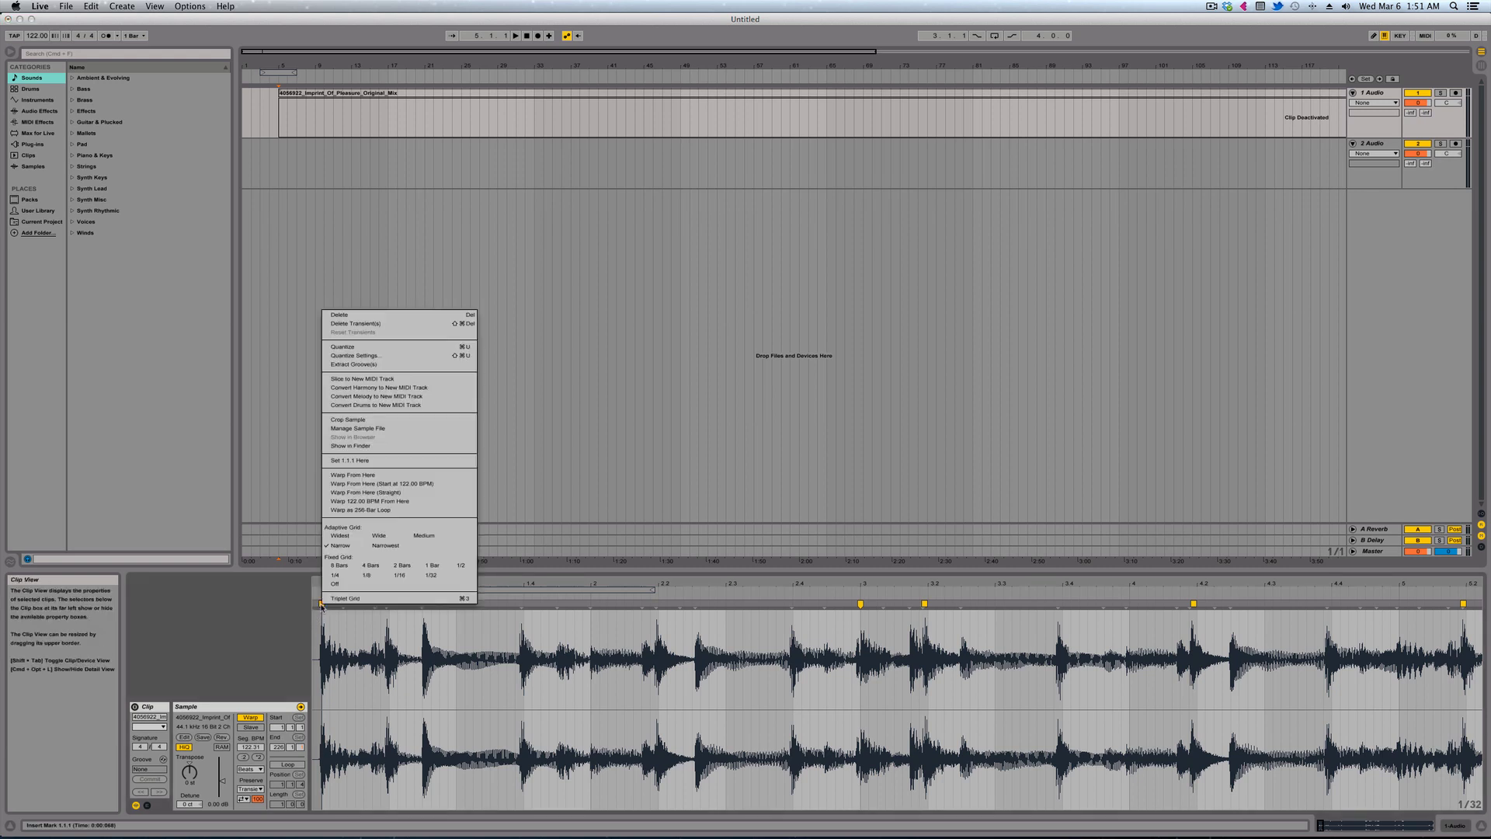
click(364, 502)
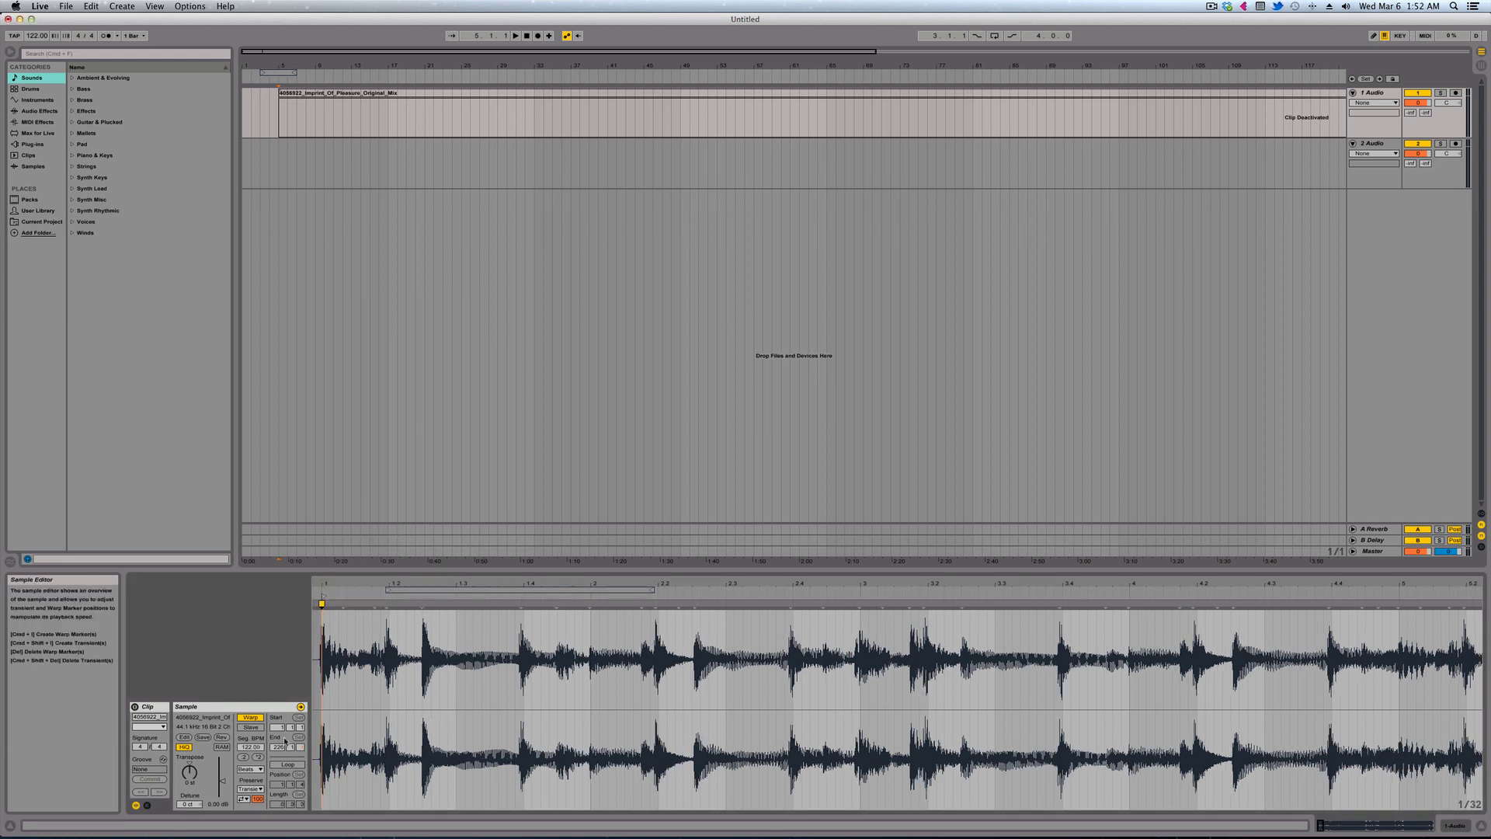
Anchor a warp marker on the transient near bar 49
scroll(693, 666, right, 20)
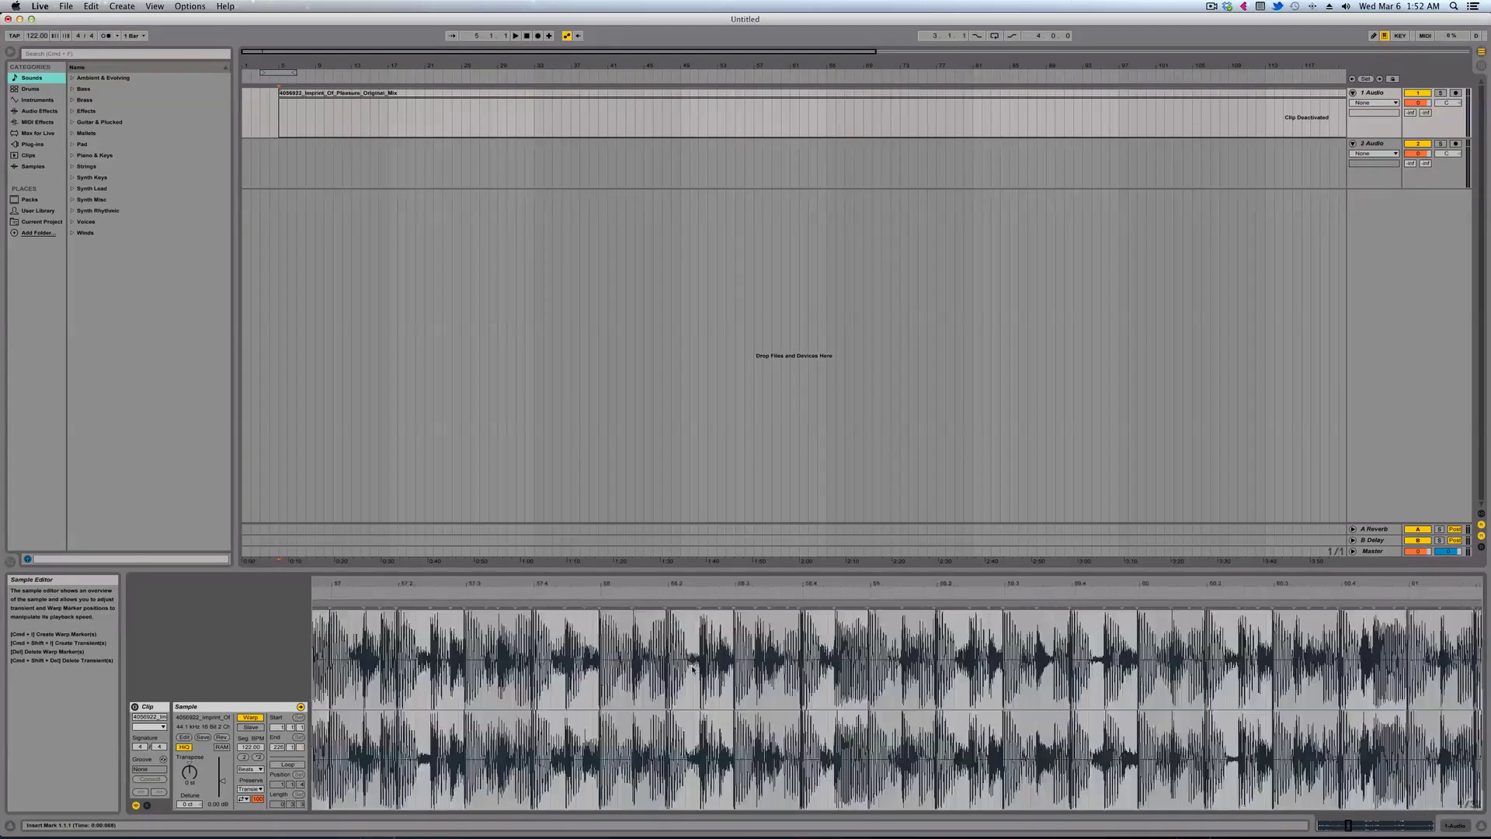
scroll(693, 666, left, 5)
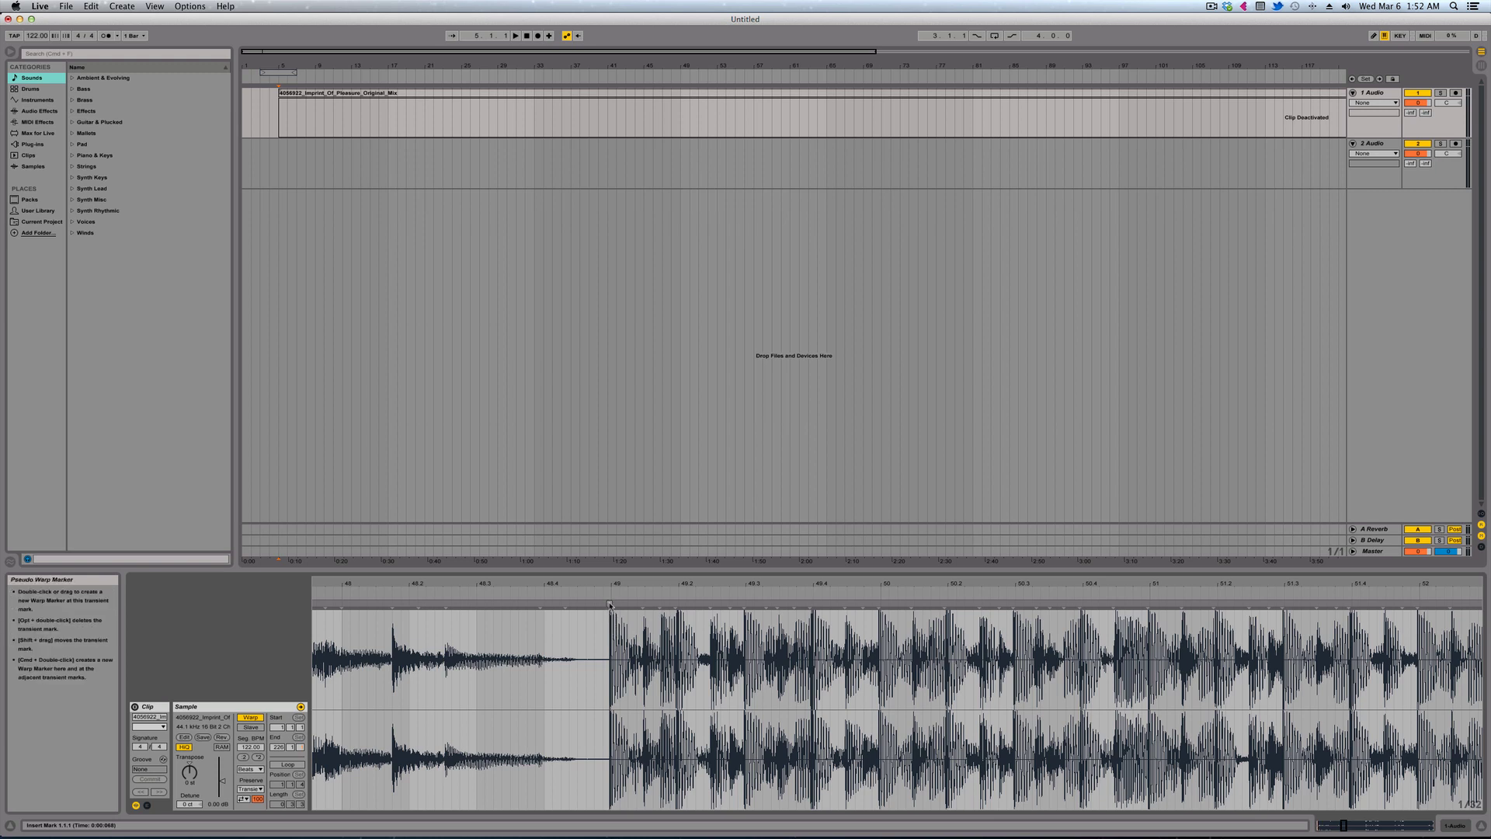
drag(610, 604, 611, 604)
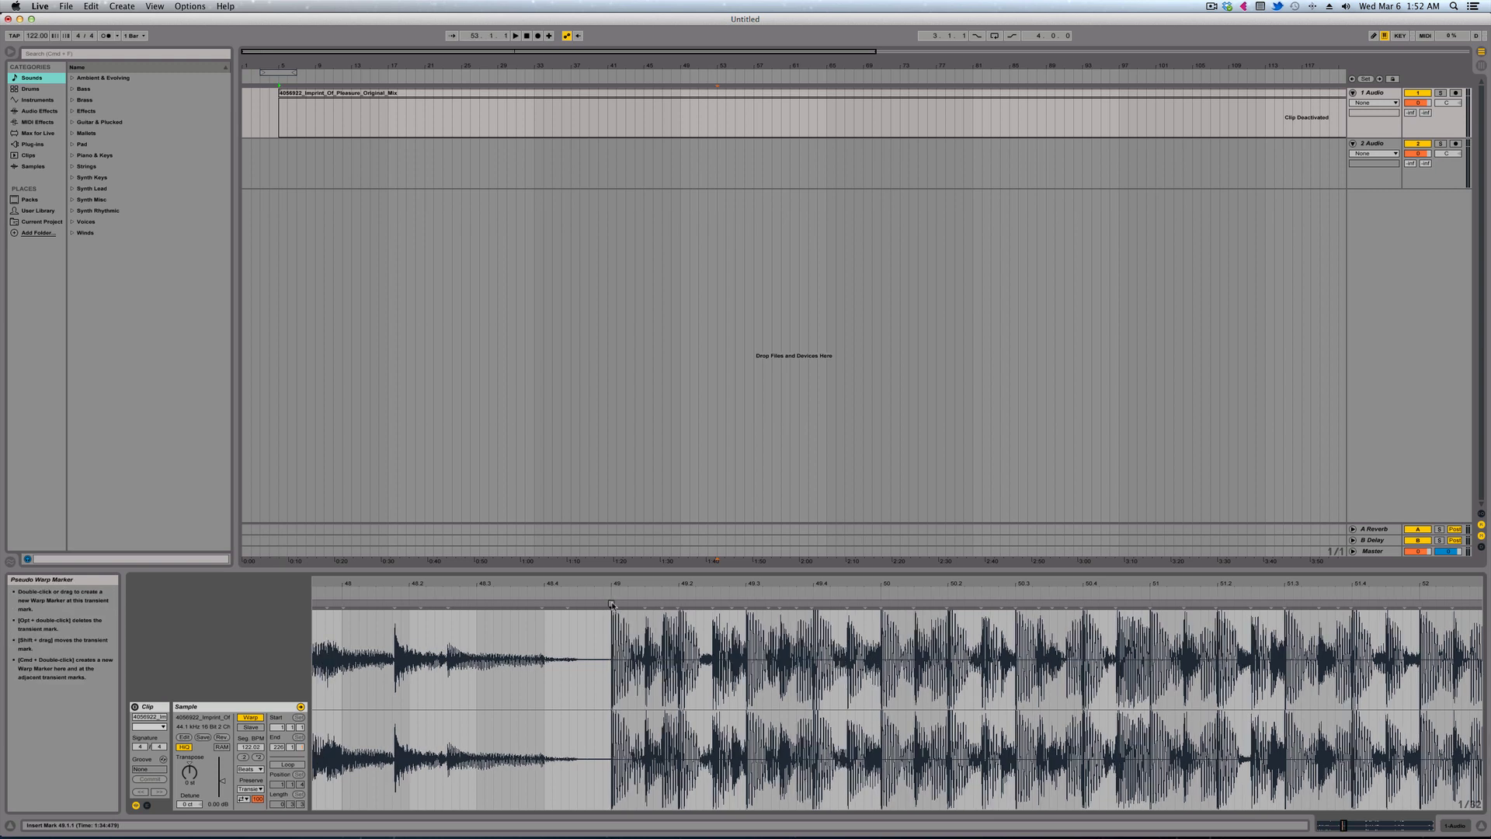
double_click(611, 604)
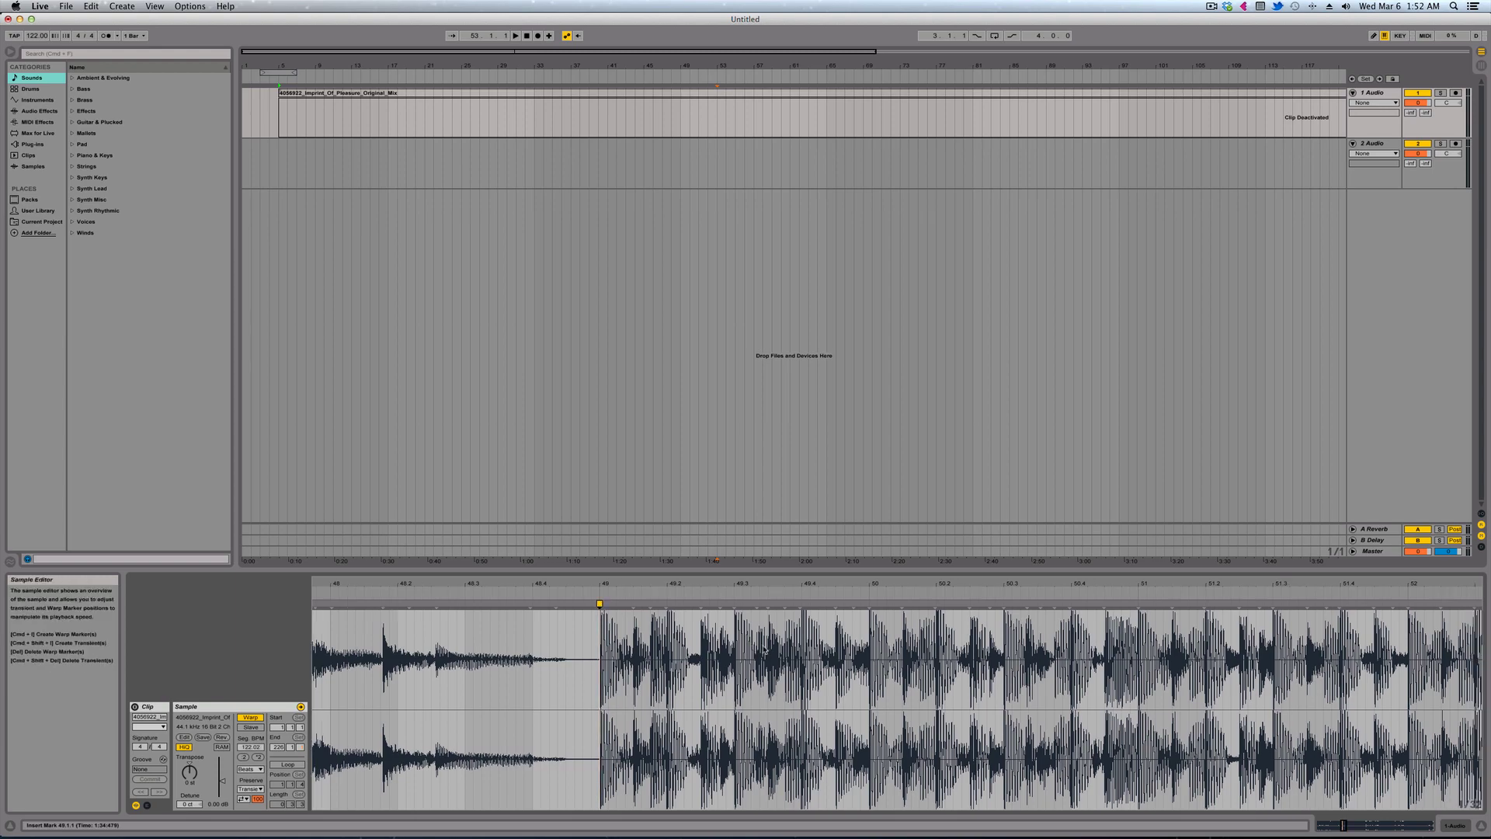
Browse the waveform around bar 120, then zoom out to show bars 1 to 89
scroll(765, 651, down, 20)
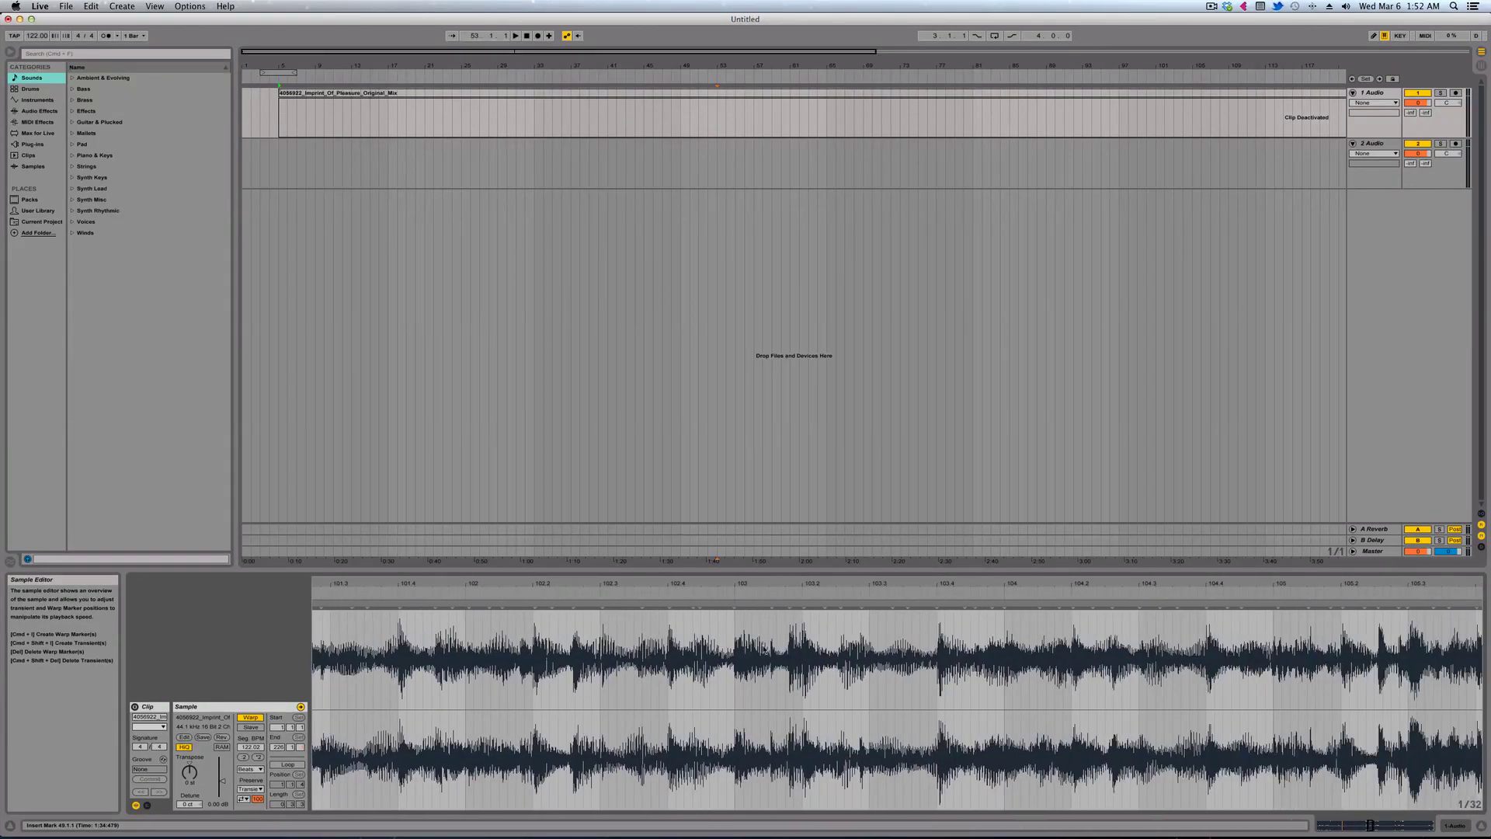
scroll(765, 651, down, 6)
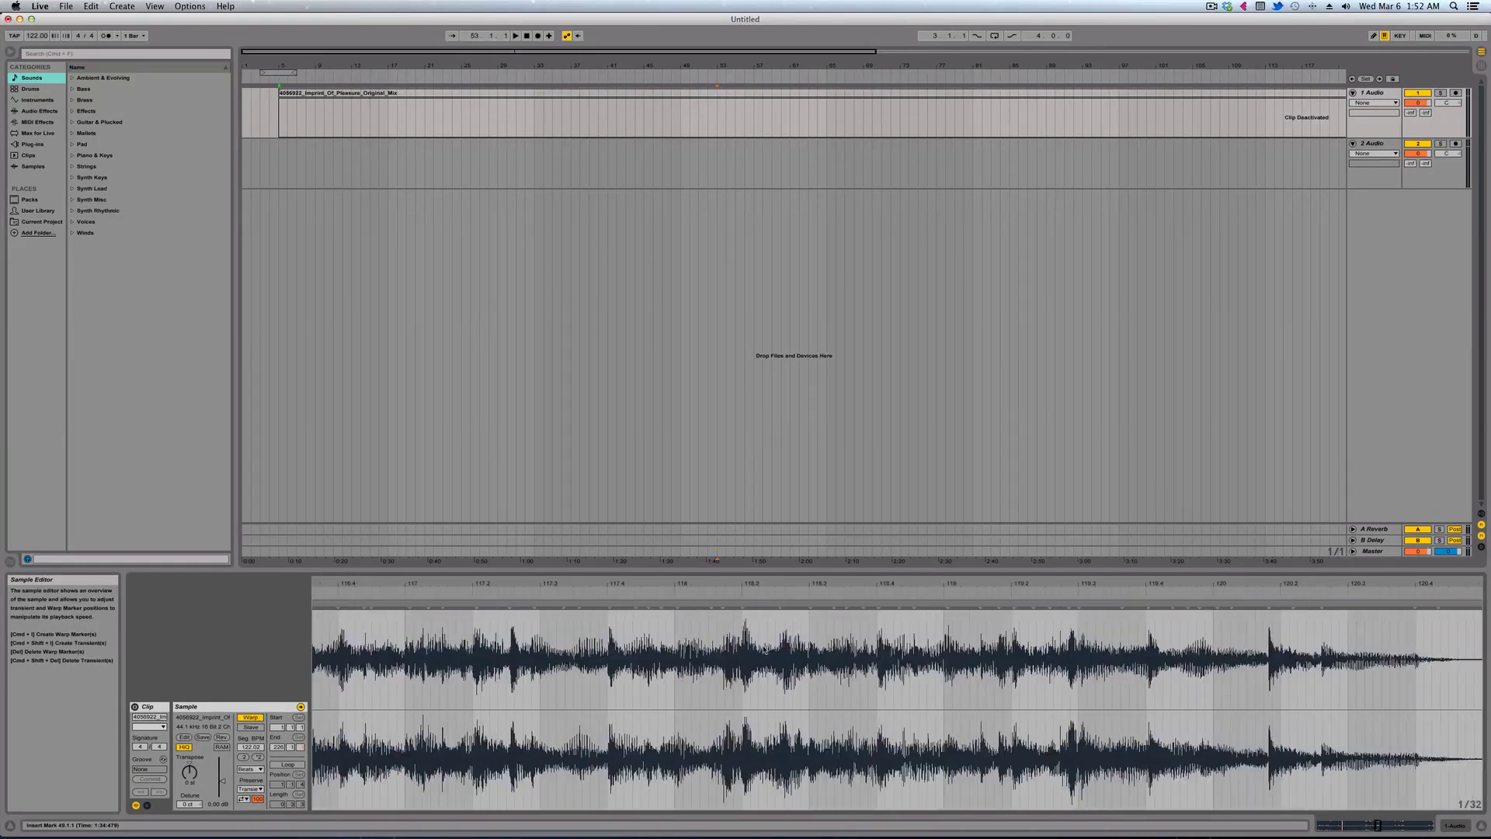
scroll(765, 650, down, 2)
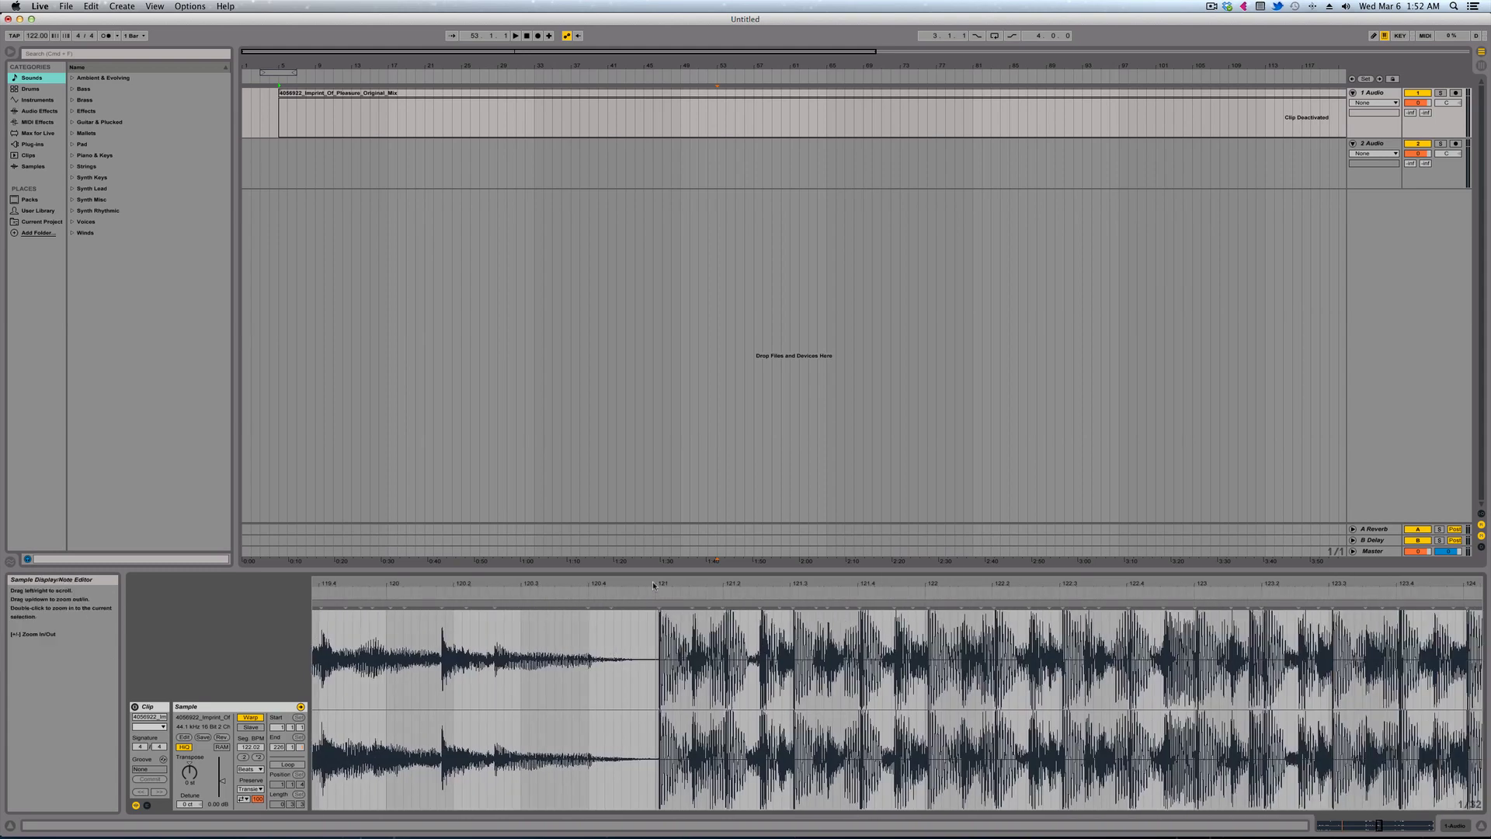
drag(654, 584, 656, 606)
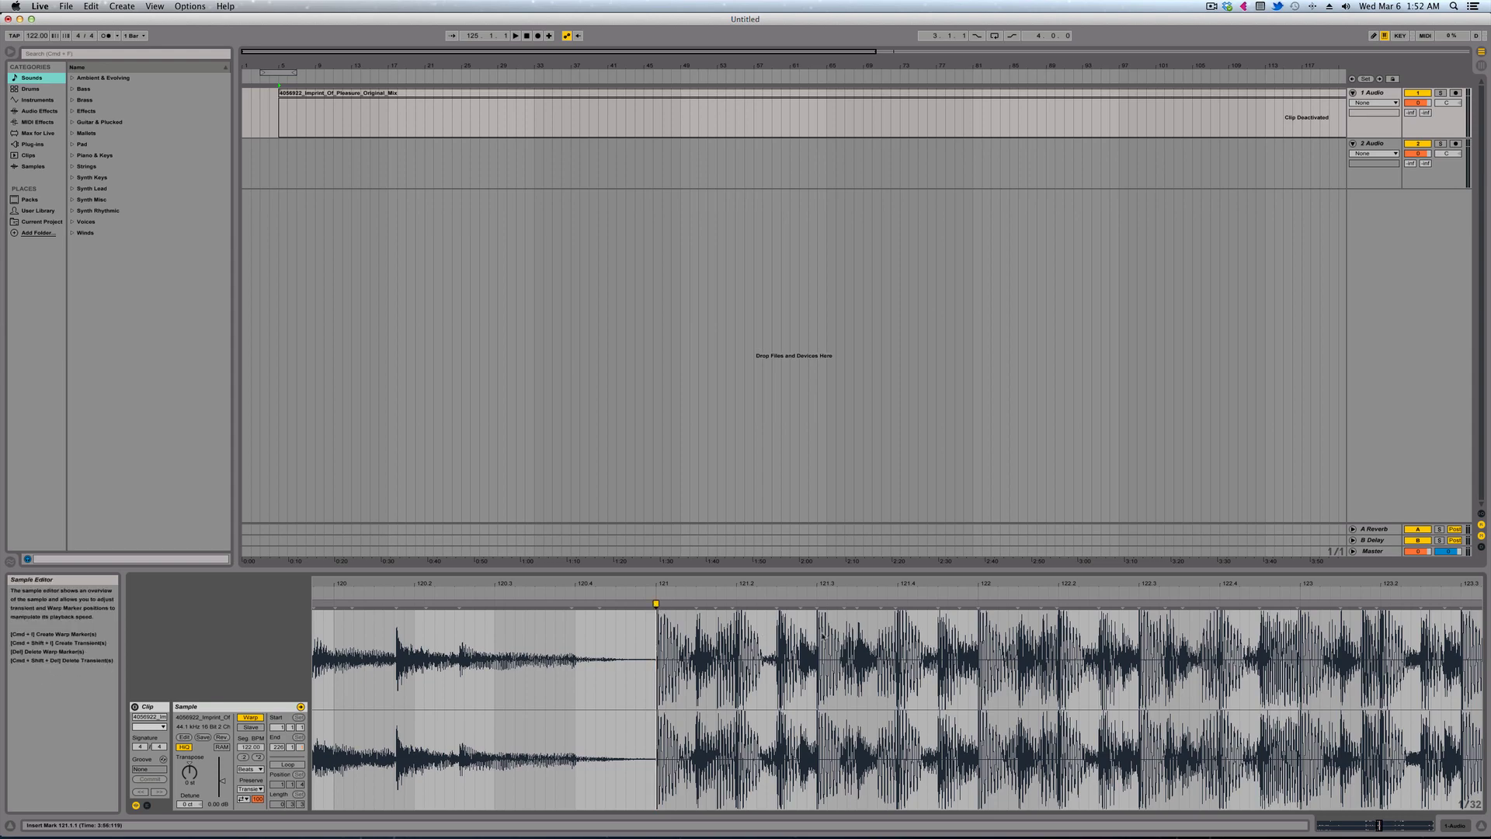
scroll(864, 639, right, 15)
scroll(864, 639, right, 10)
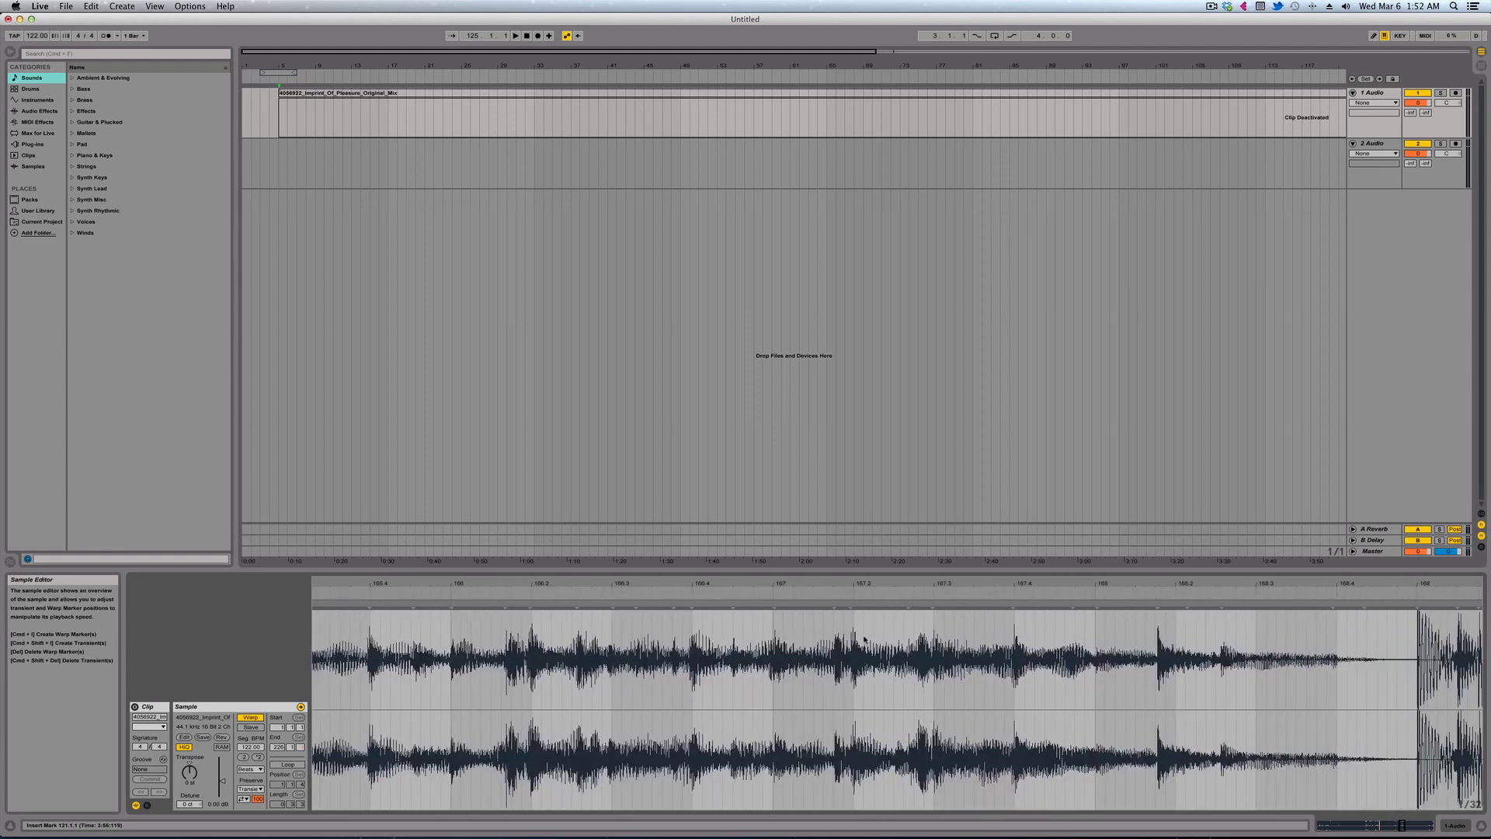
scroll(864, 639, right, 3)
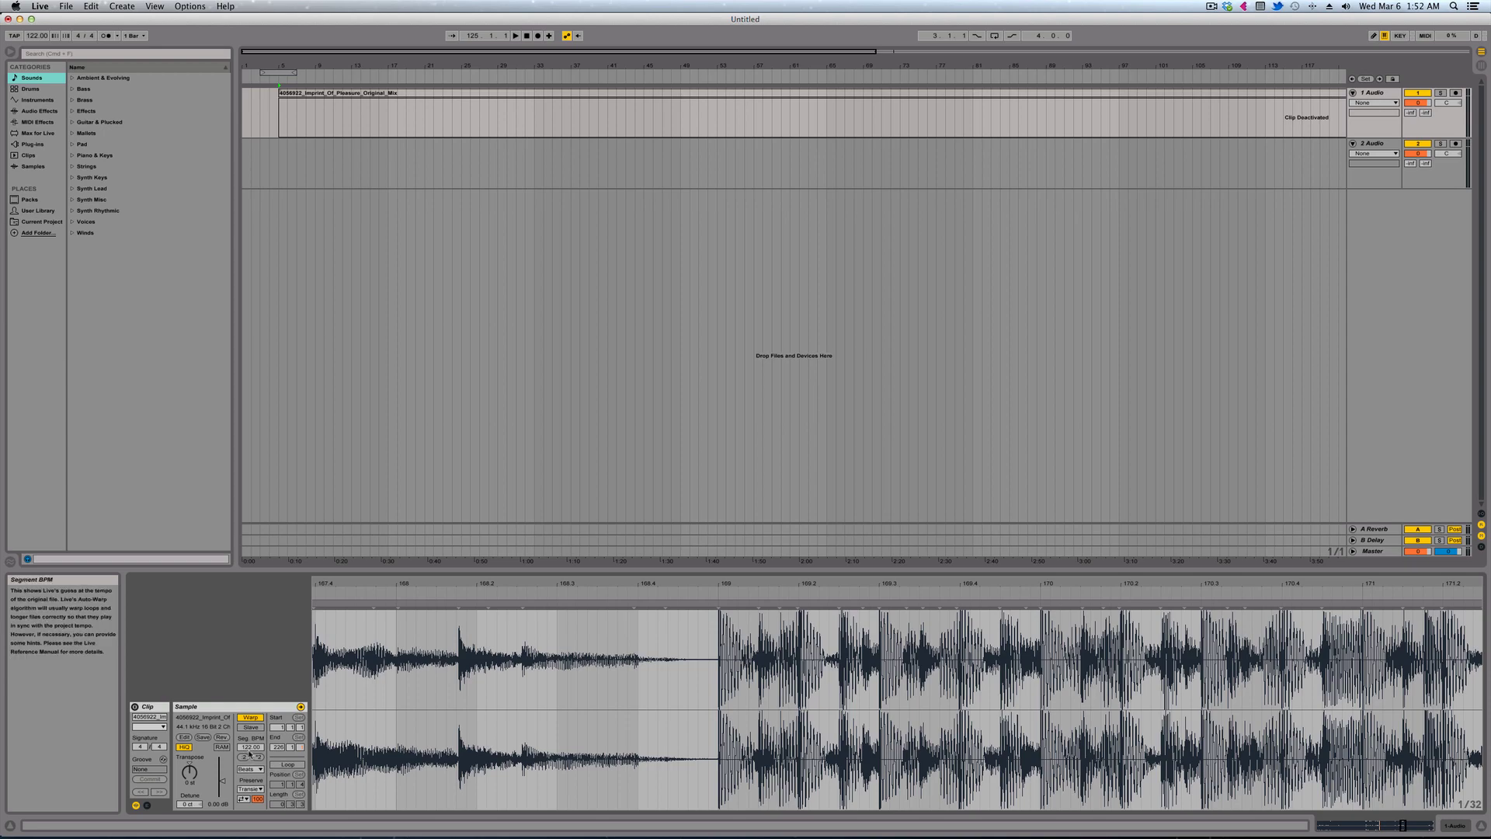
scroll(1118, 681, right, 10)
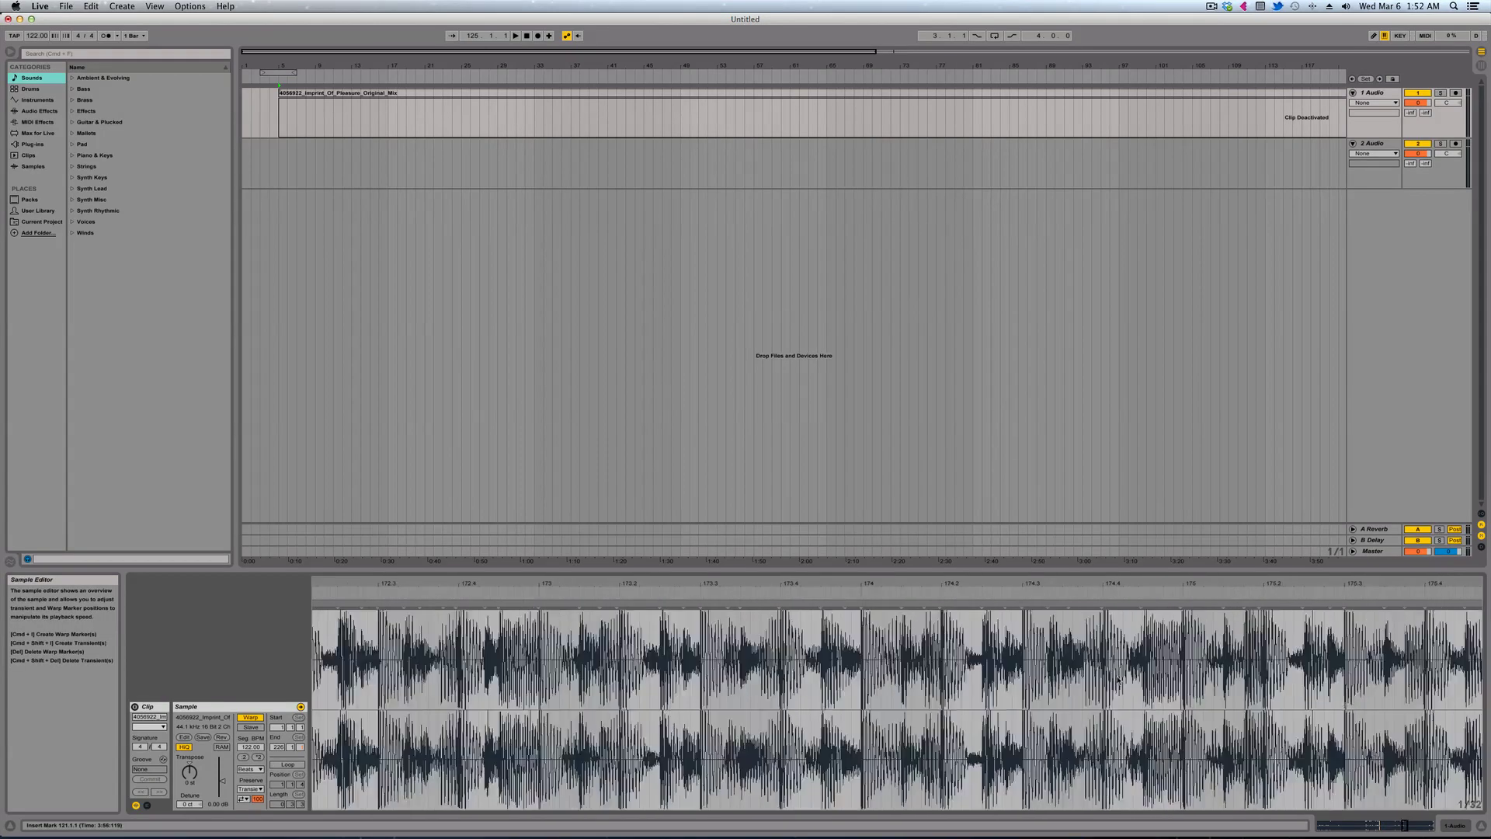
scroll(1118, 681, right, 2)
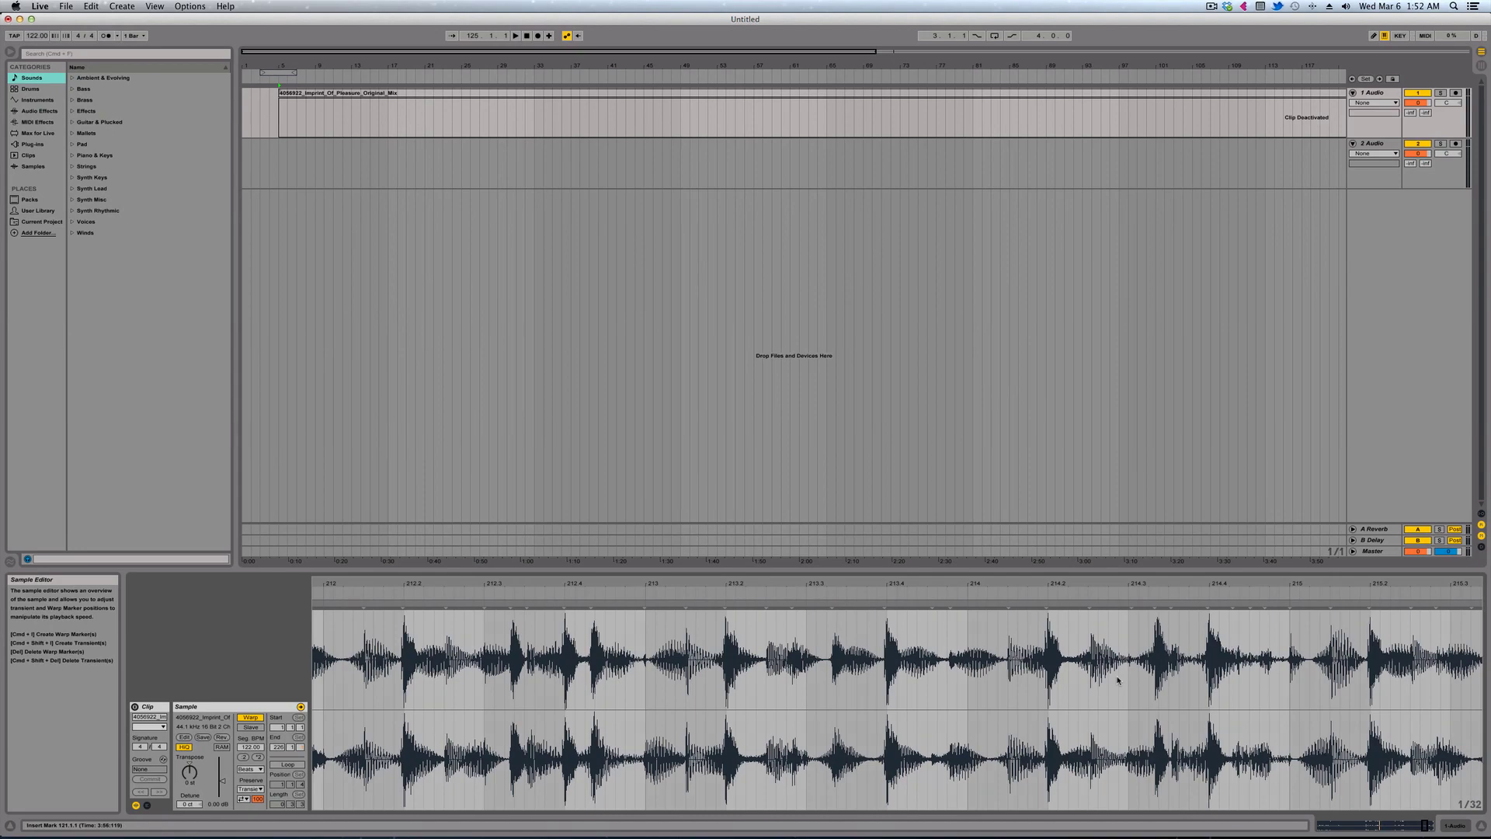
scroll(1118, 681, right, 2)
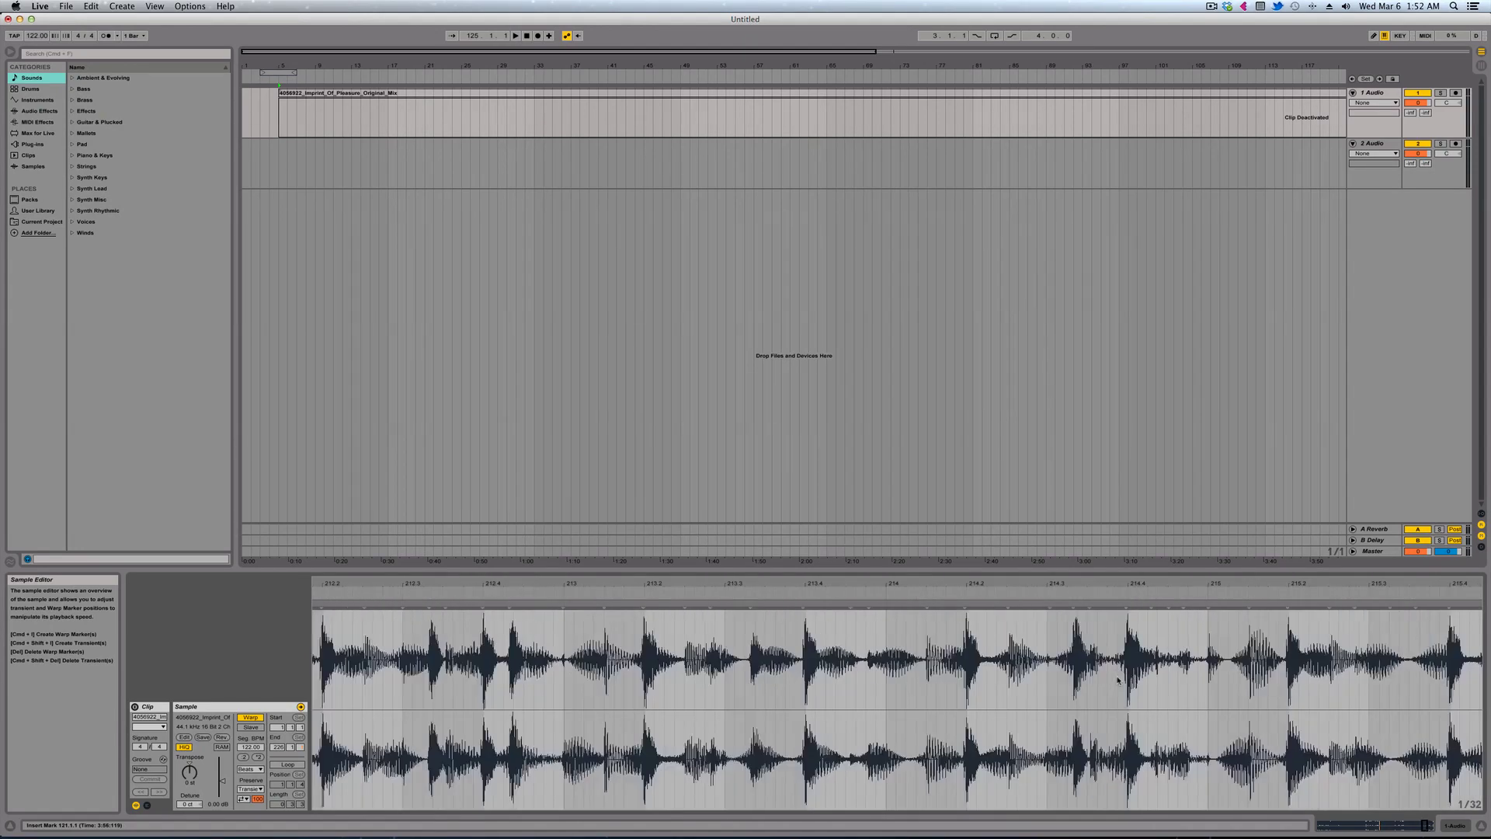
scroll(1118, 681, left, 10)
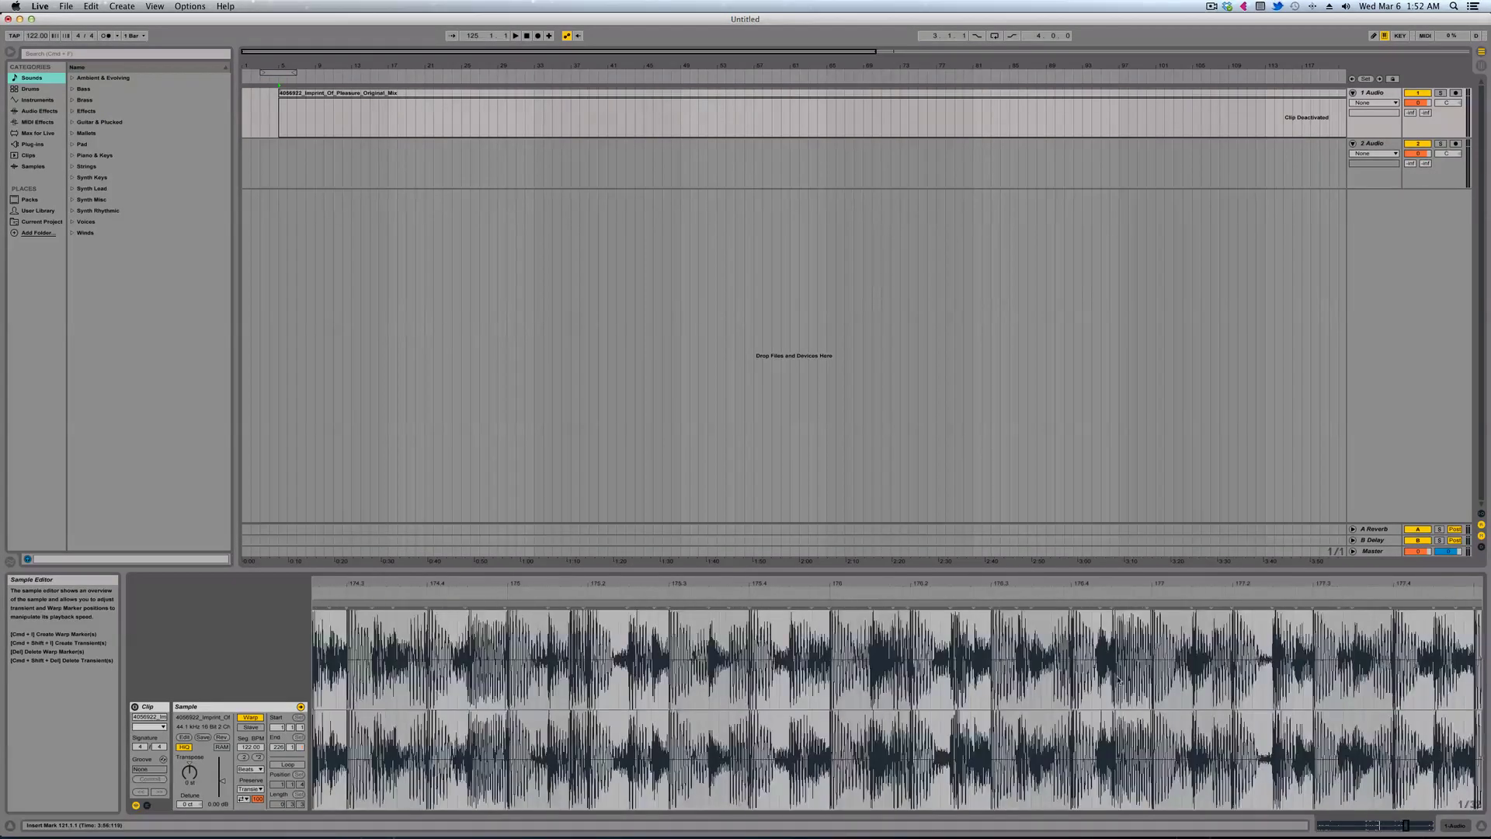
scroll(1118, 681, left, 2)
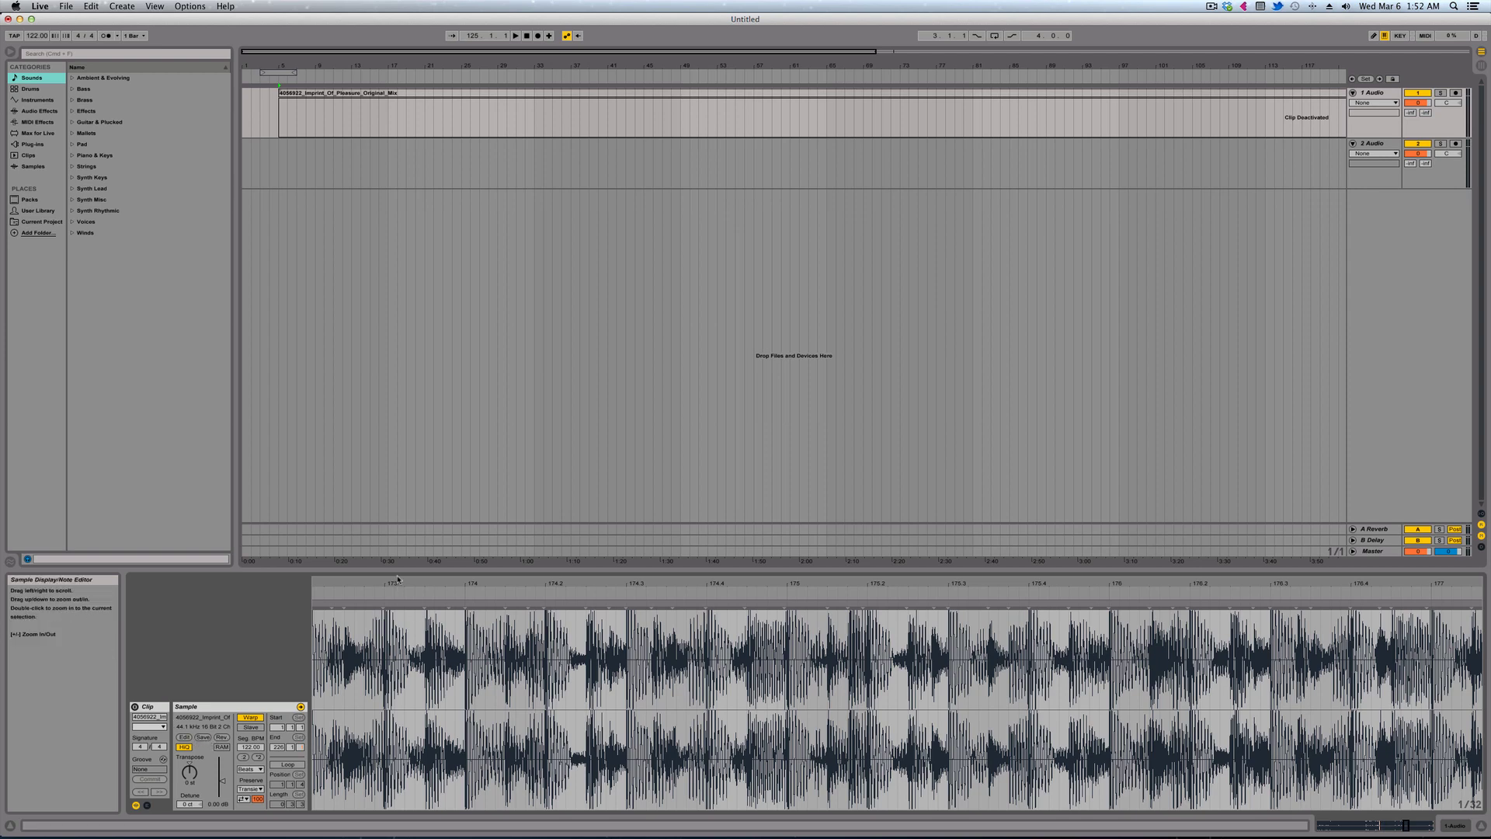
key(minus)
key(minus)
key(minus)
key(minus)
key(minus)
key(minus)
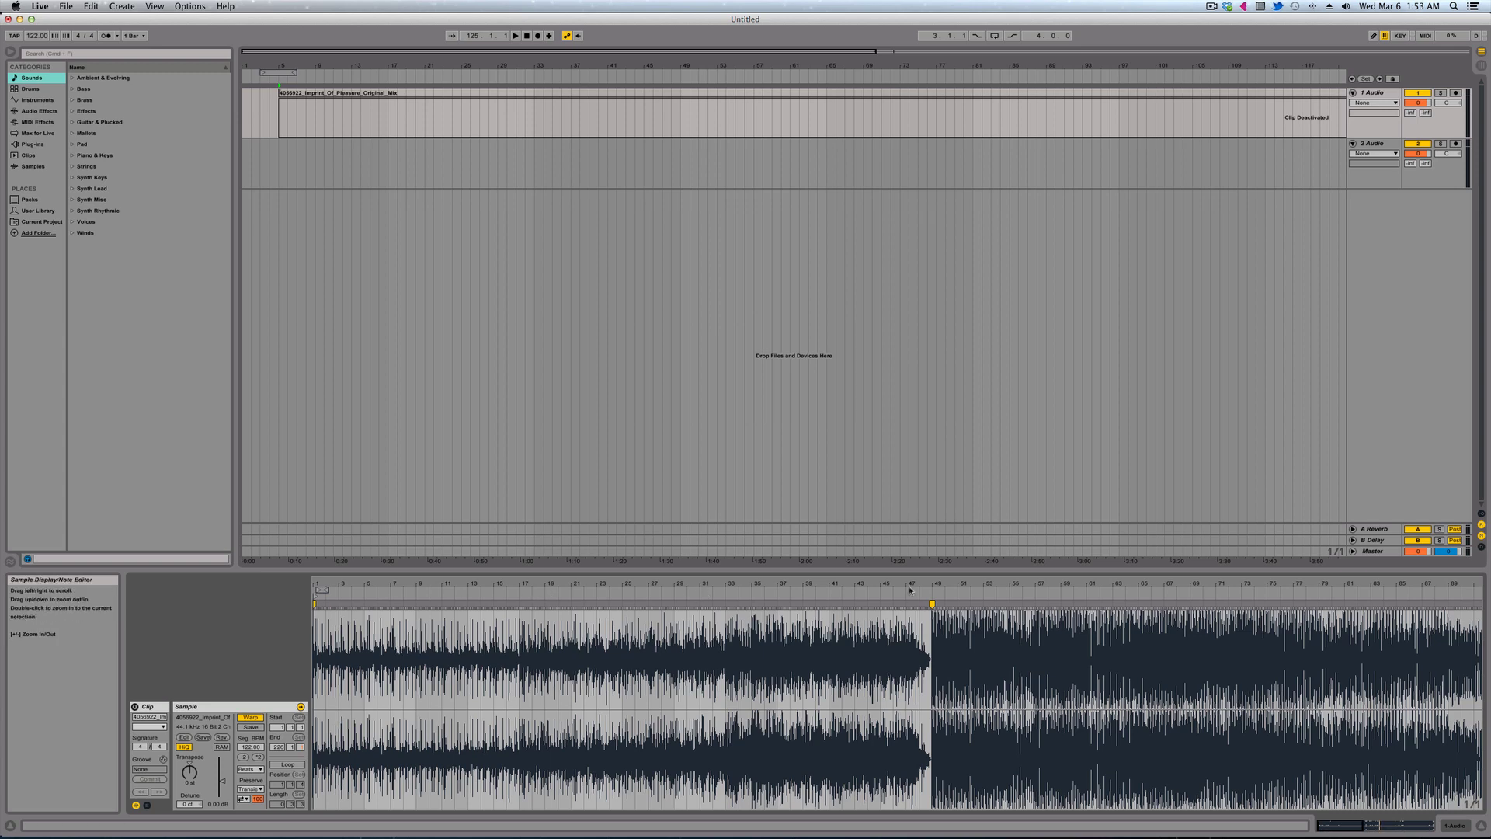
Select the whole deactivated Imprint Of Pleasure clip on track 1, bars 5 to 230
scroll(935, 625, right, 10)
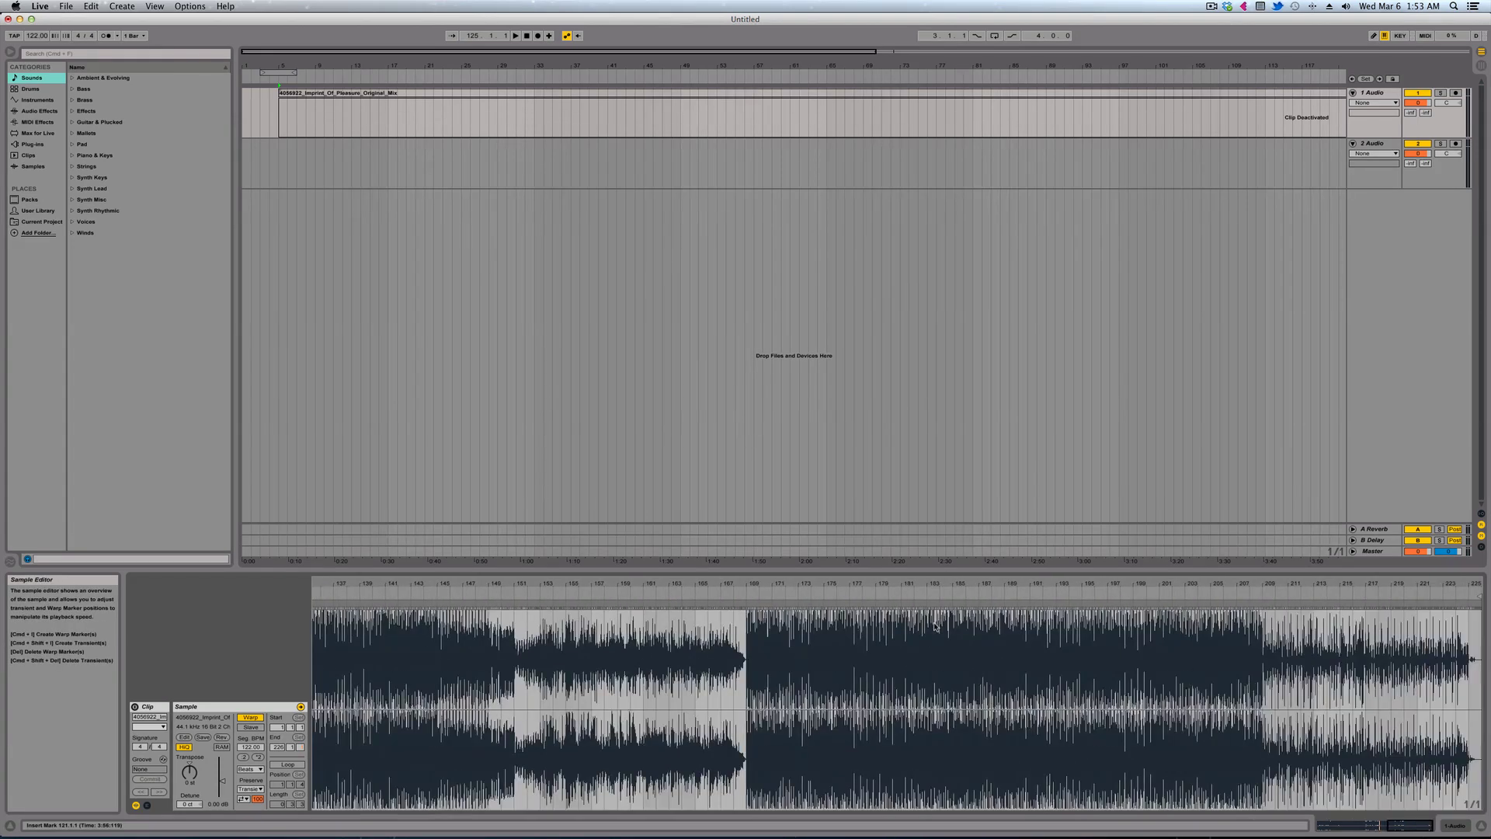
scroll(935, 626, left, 10)
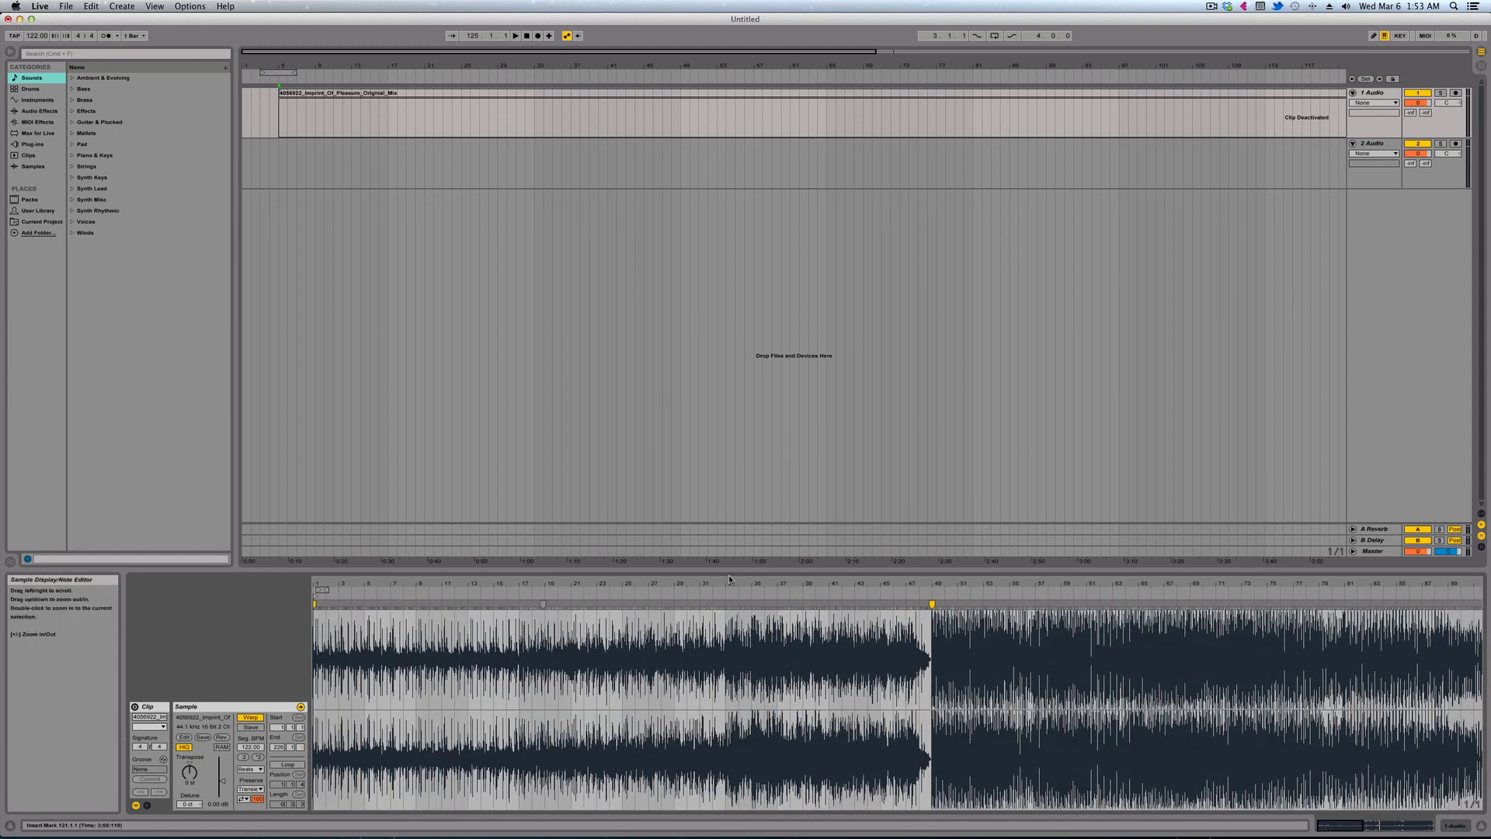
click(431, 93)
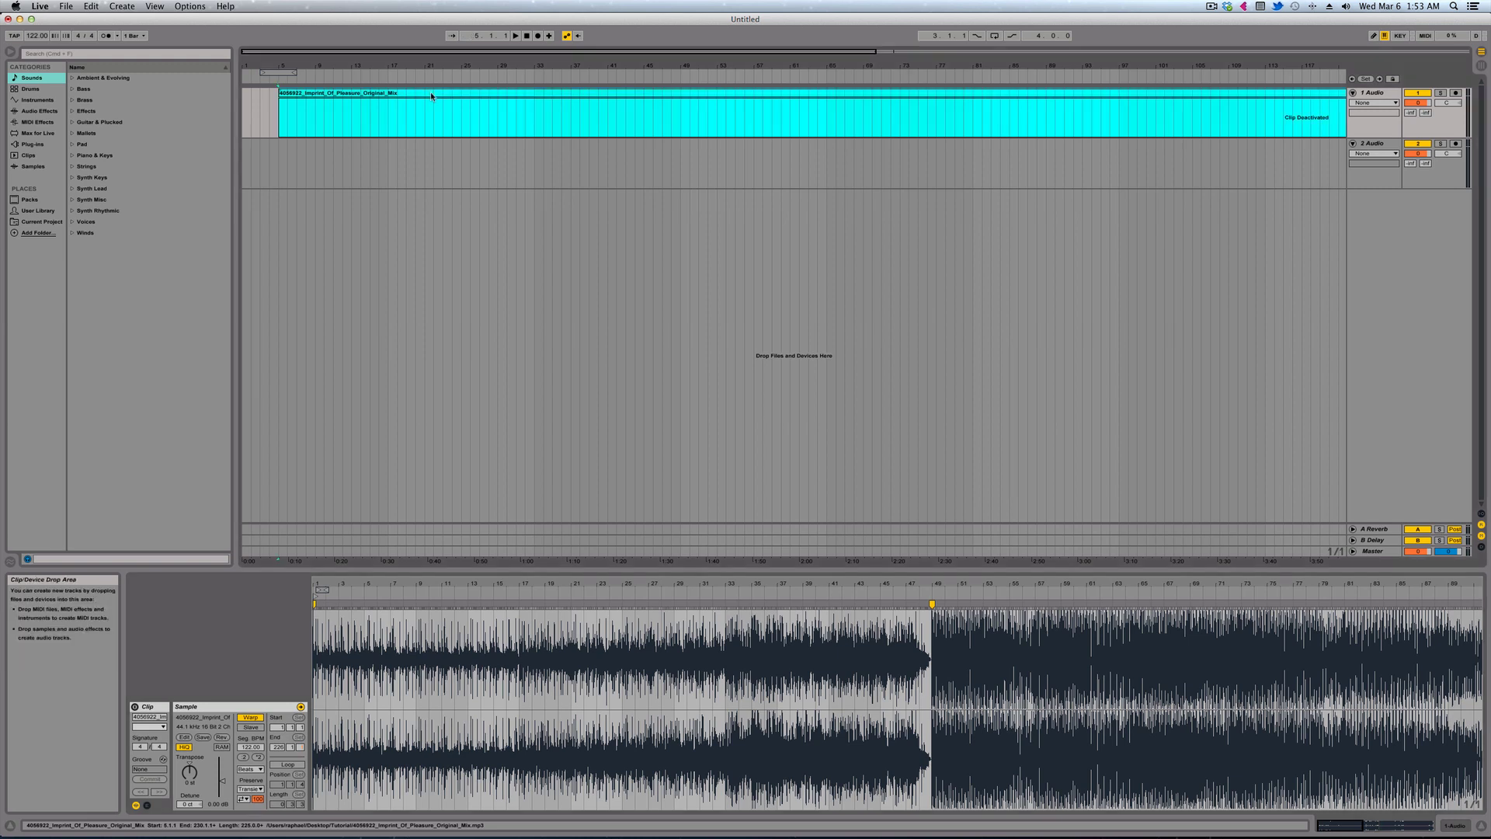
scroll(664, 139, right, 10)
scroll(664, 137, left, 10)
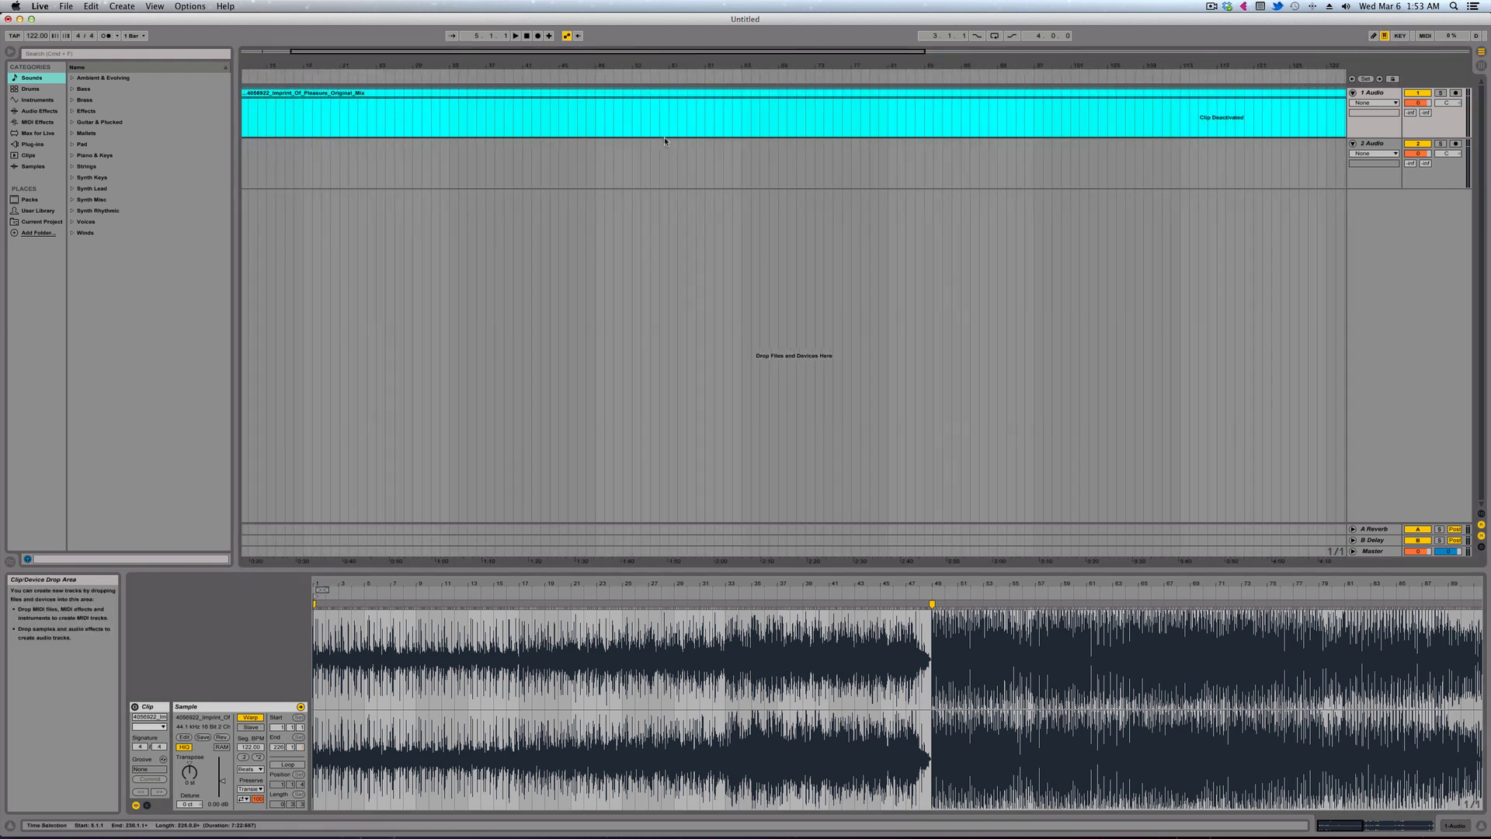
click(1020, 107)
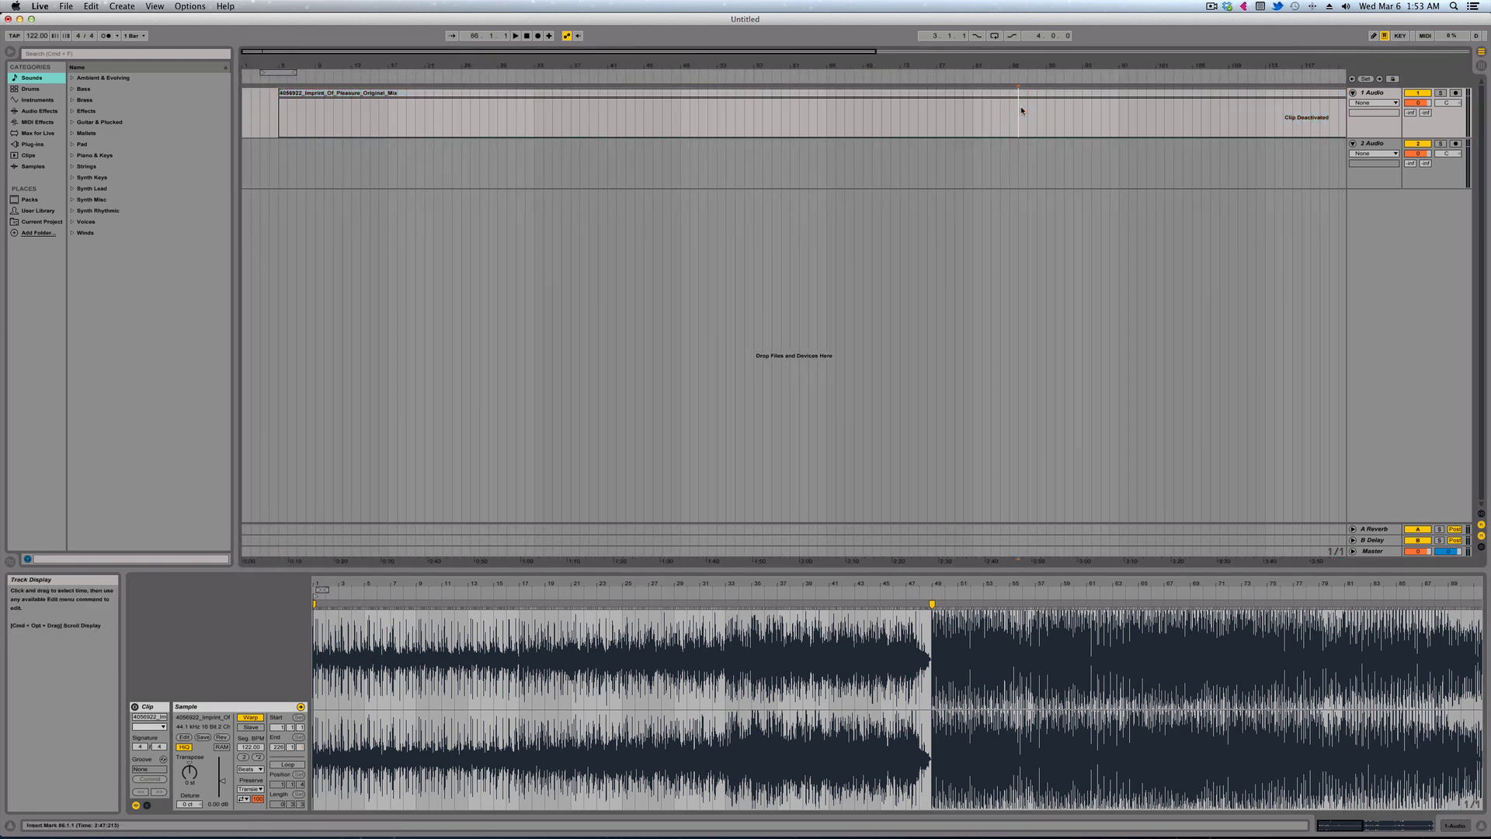
click(544, 95)
Delete the deactivated clip and drop Original_Mix.mp3 from Finder onto track 1
click(544, 94)
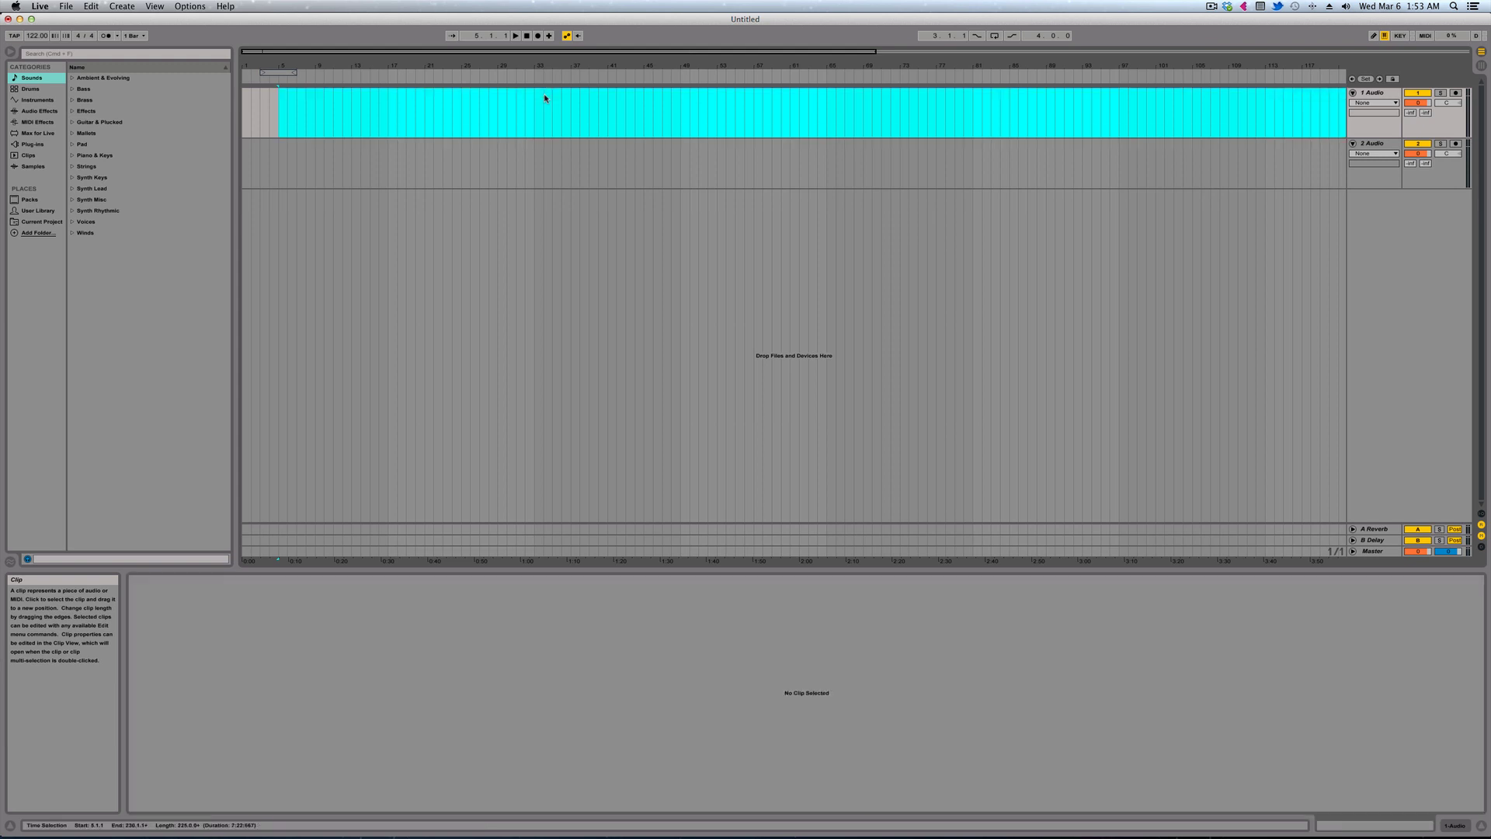
key(super+Tab)
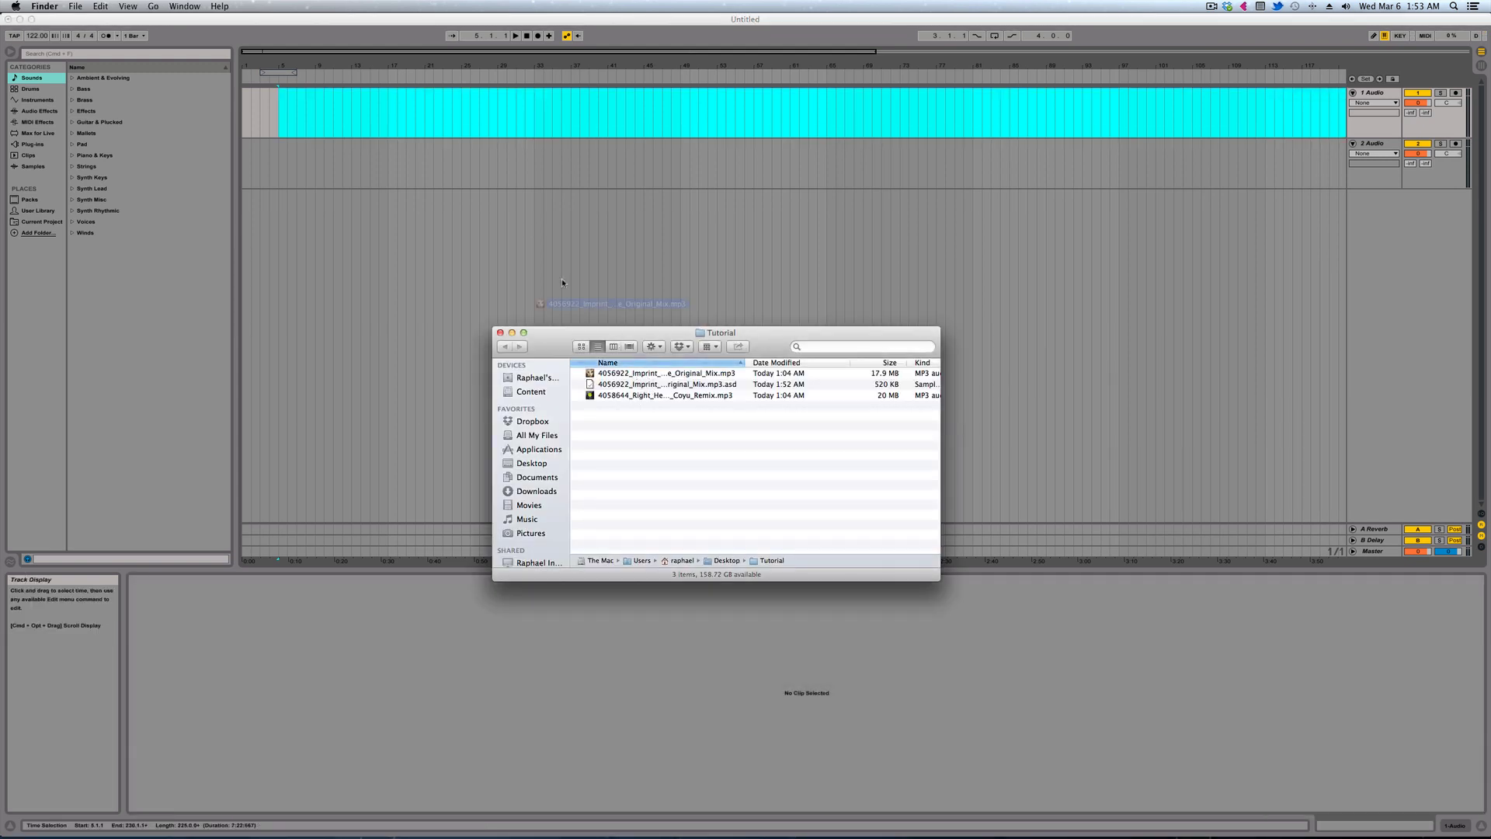
drag(562, 281, 322, 136)
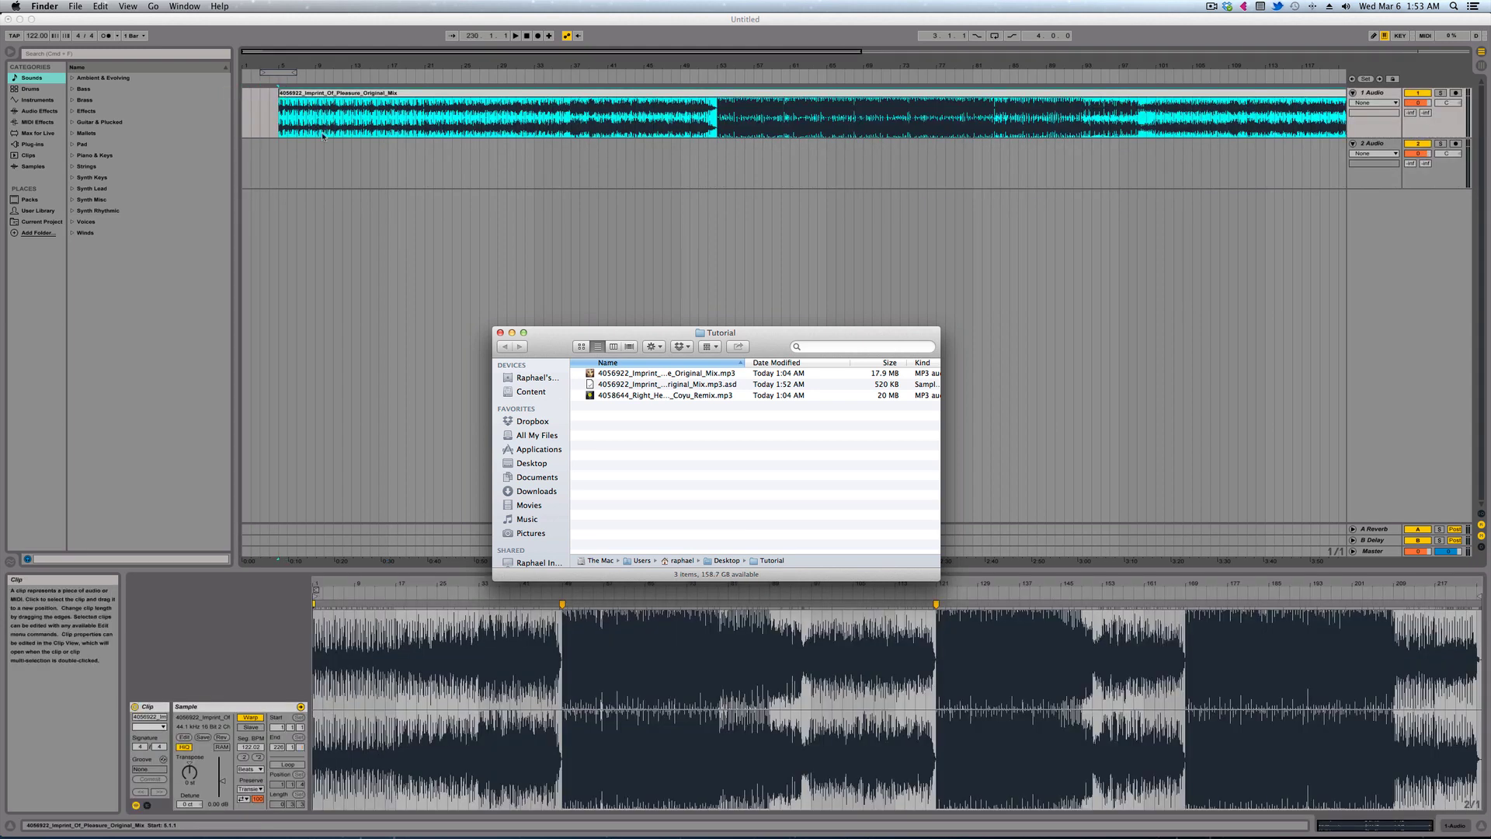
click(323, 136)
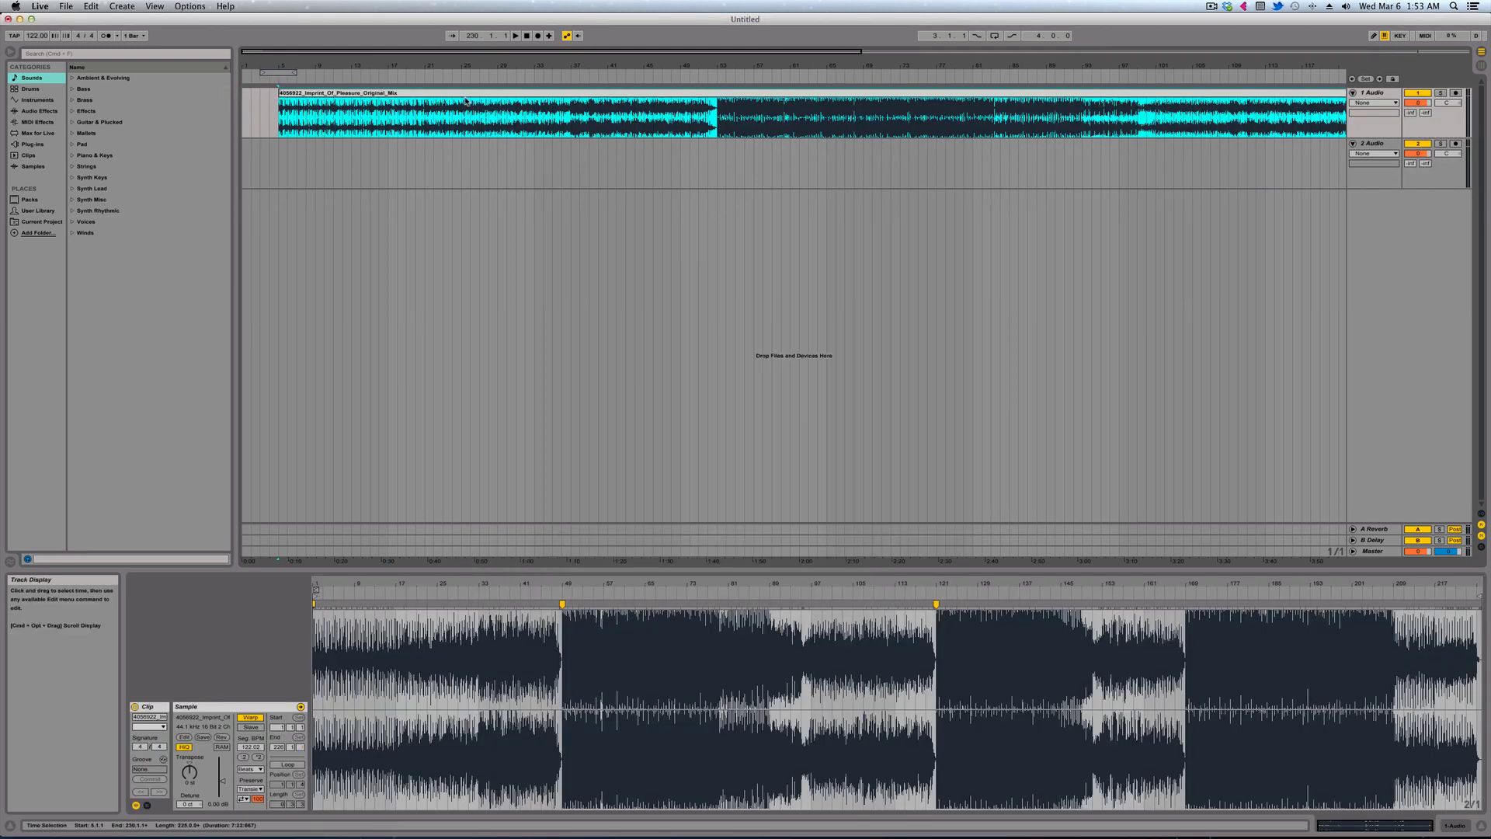
Reselect the new Imprint Of Pleasure clip and play it from its start
click(424, 155)
click(372, 116)
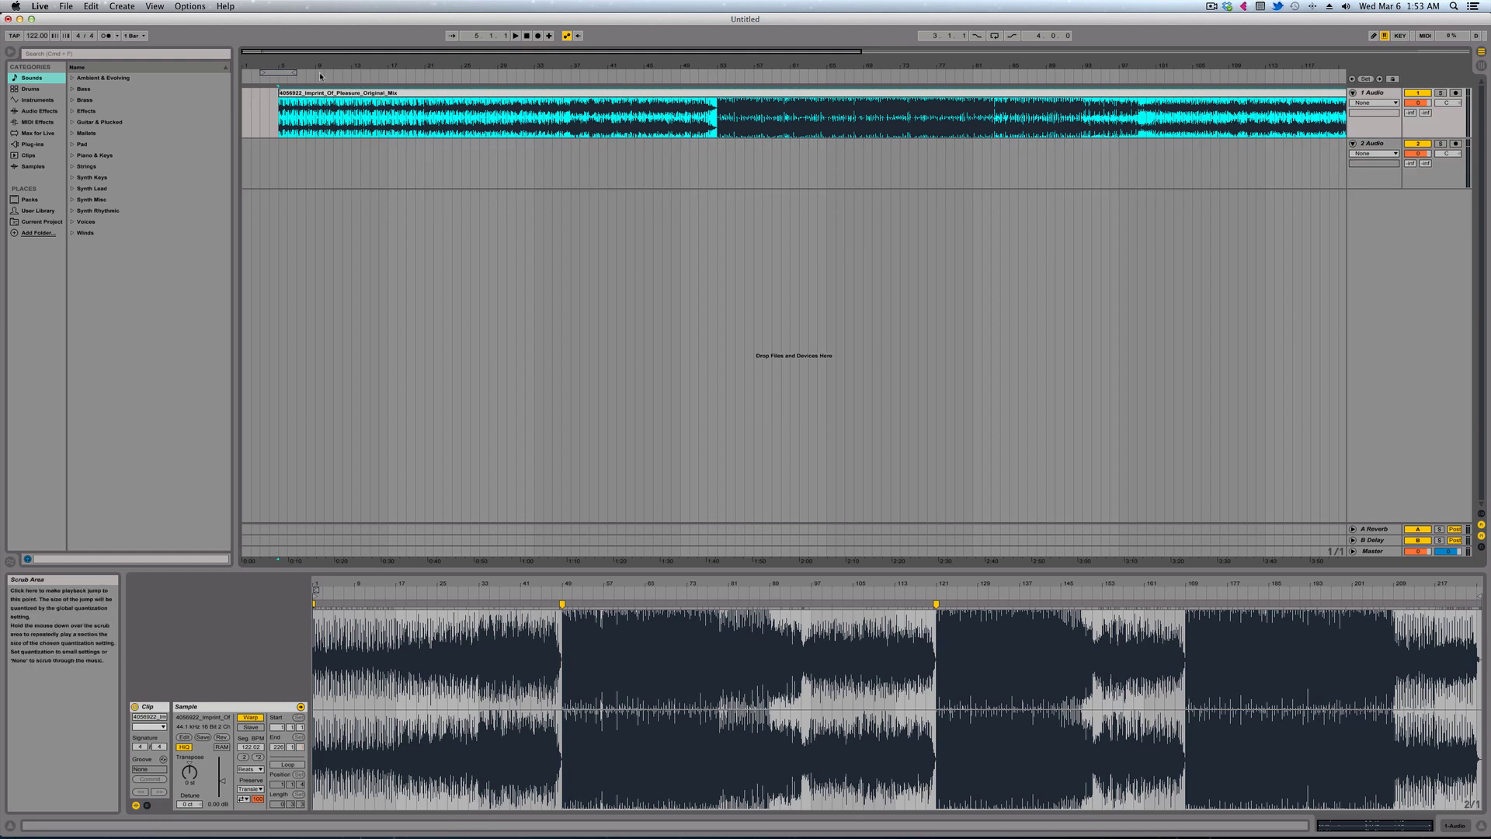
key(space)
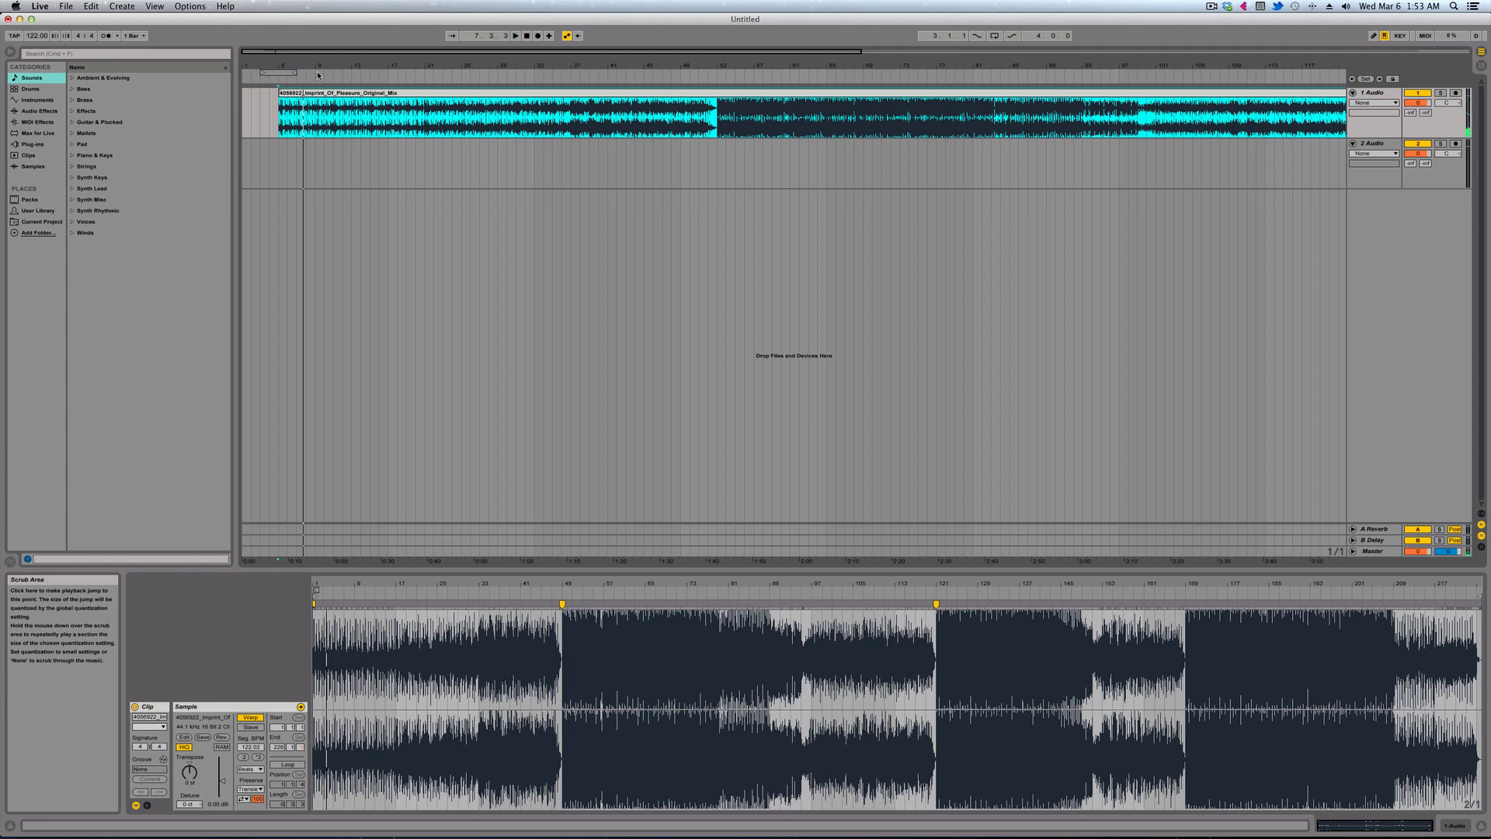
Zoom out to the whole song, unfold the Master track, and play from bar 209
drag(296, 66, 296, 25)
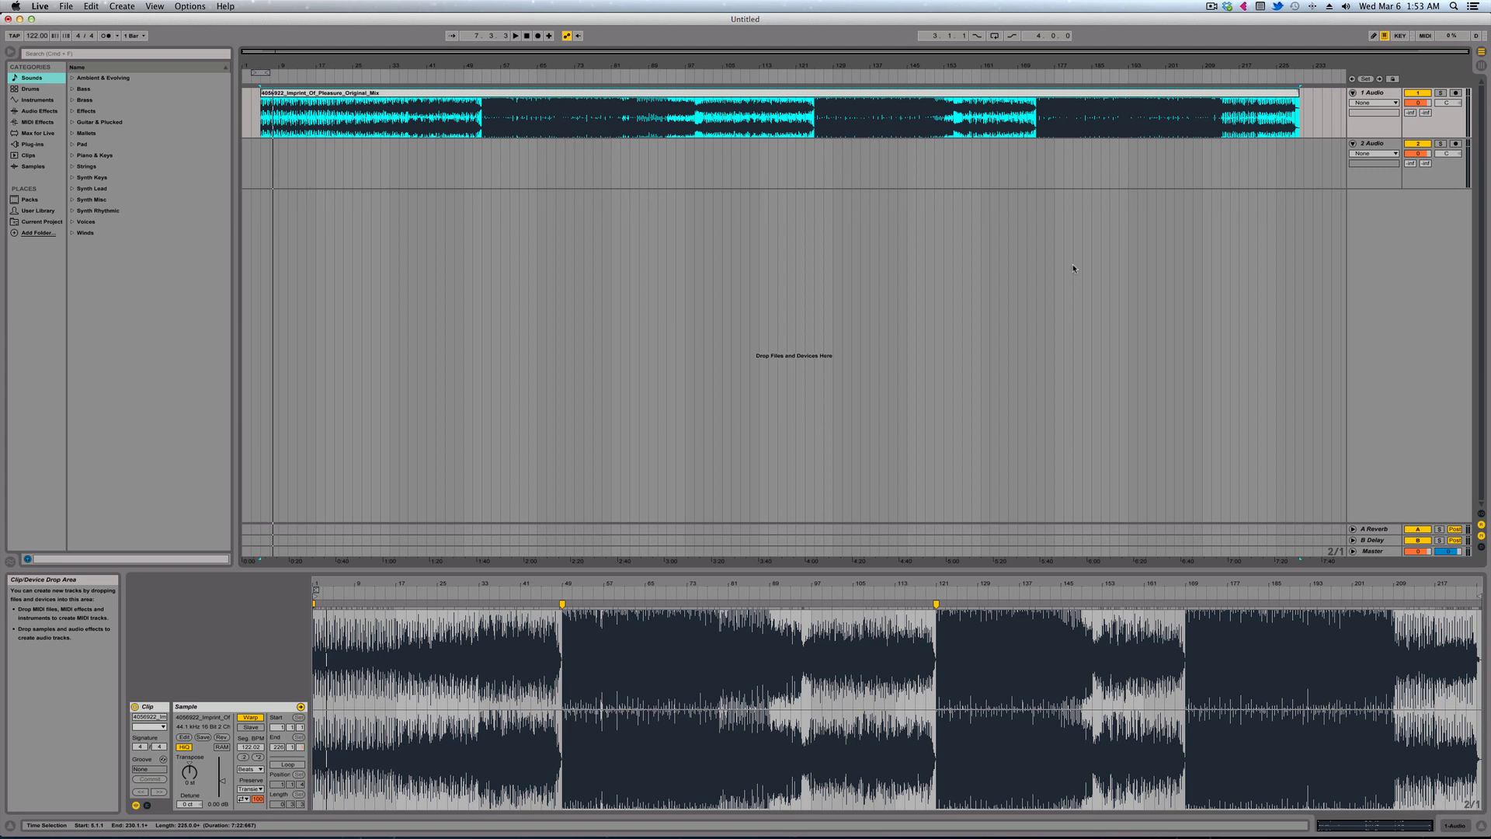
click(1353, 550)
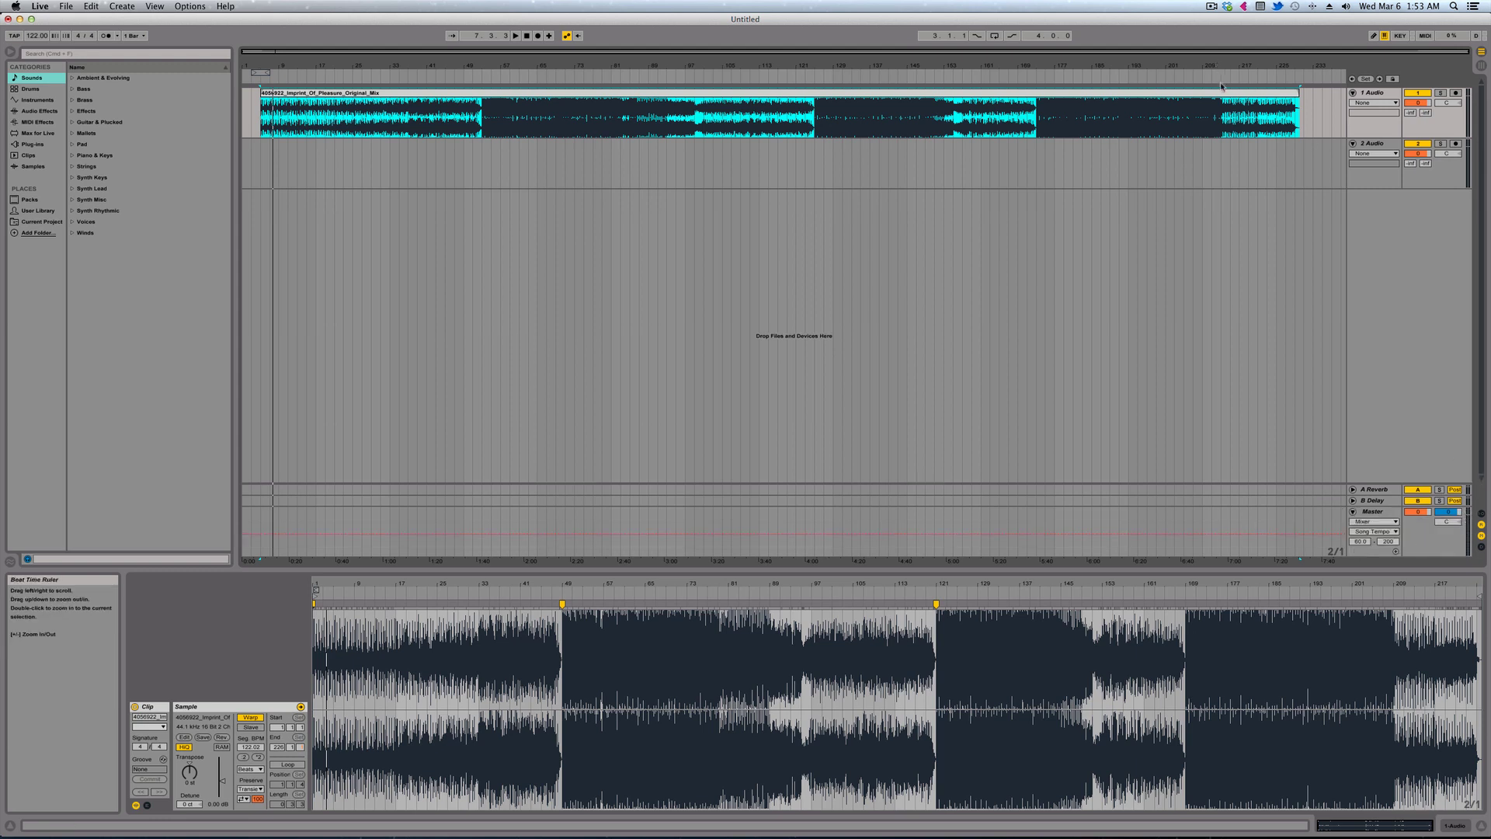
click(1202, 111)
key(space)
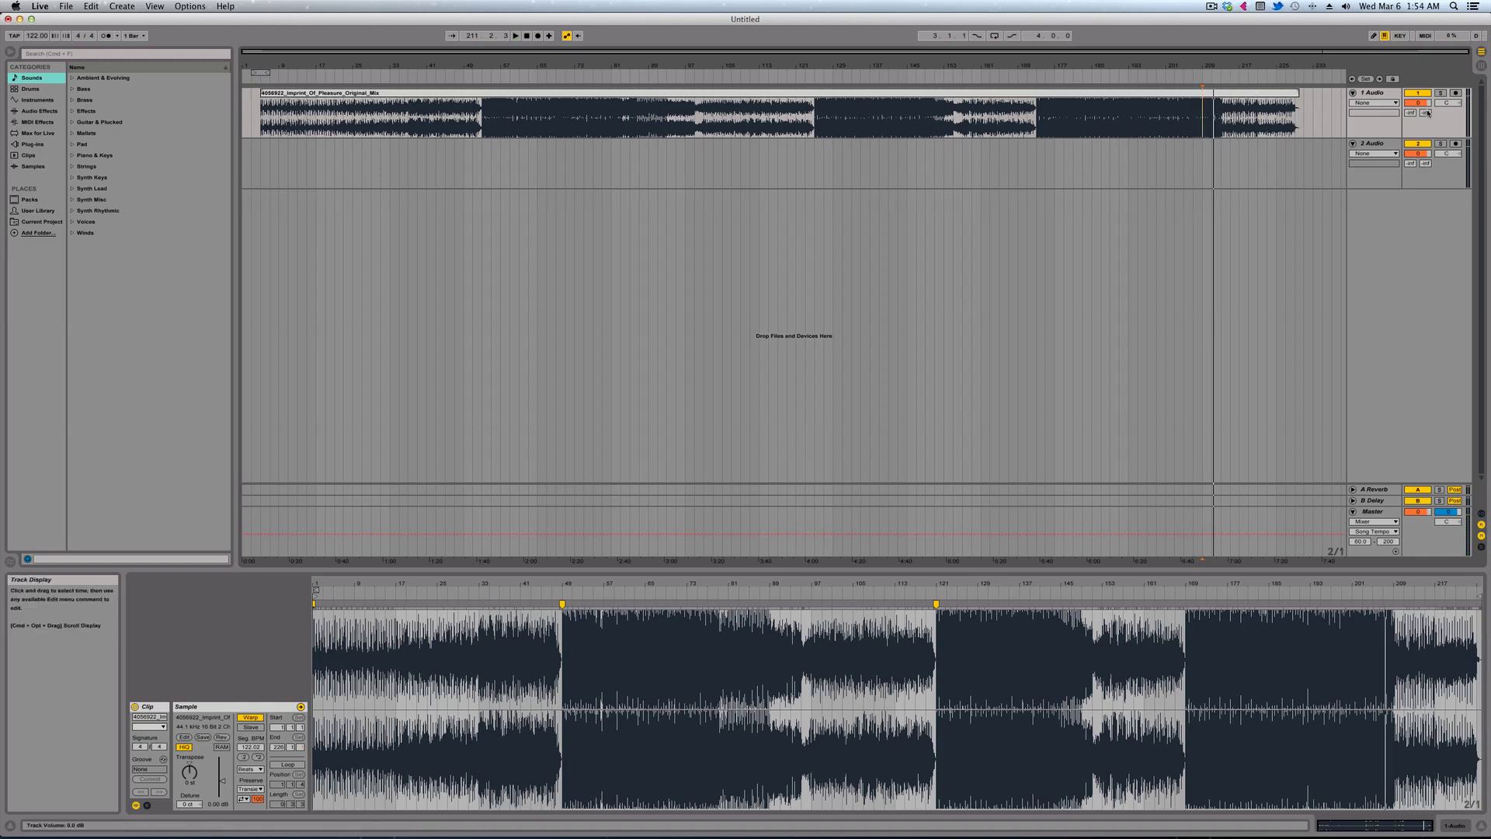
Show Track Volume envelopes on tracks 1 and 2 and set both volumes to -3 dB
click(1425, 106)
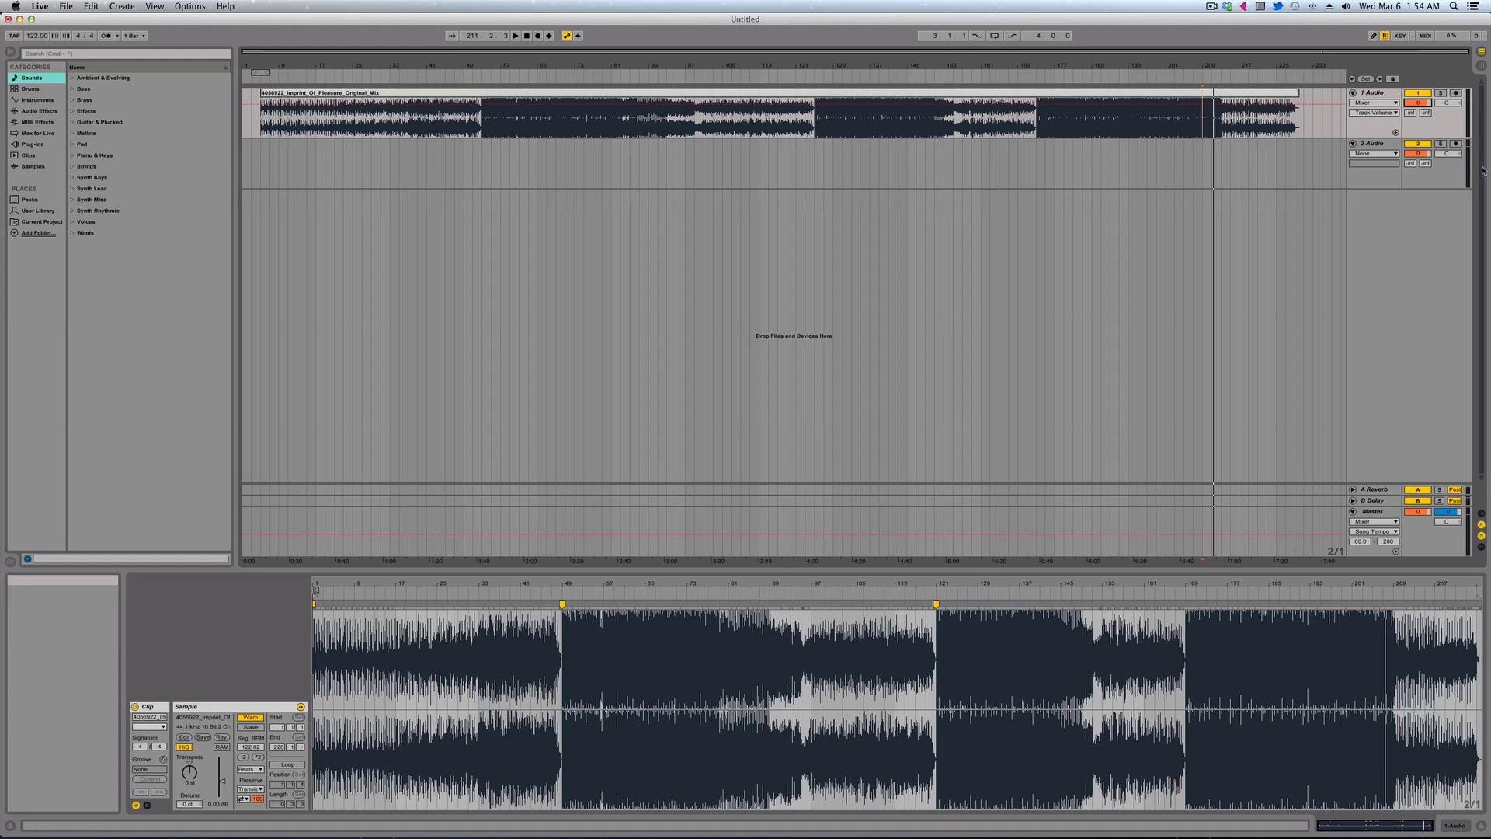
text(-3)
key(Return)
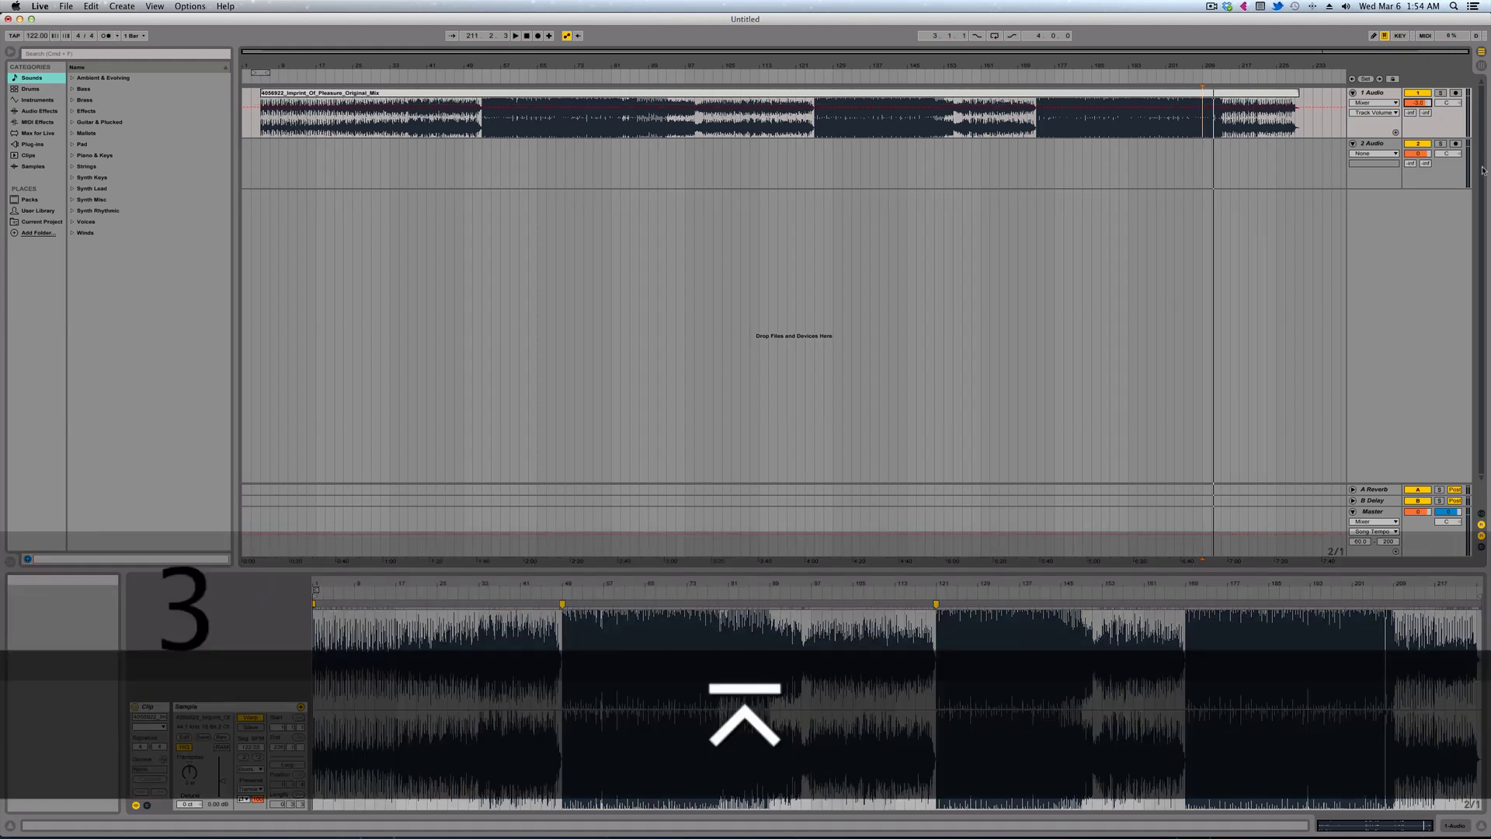
click(1416, 154)
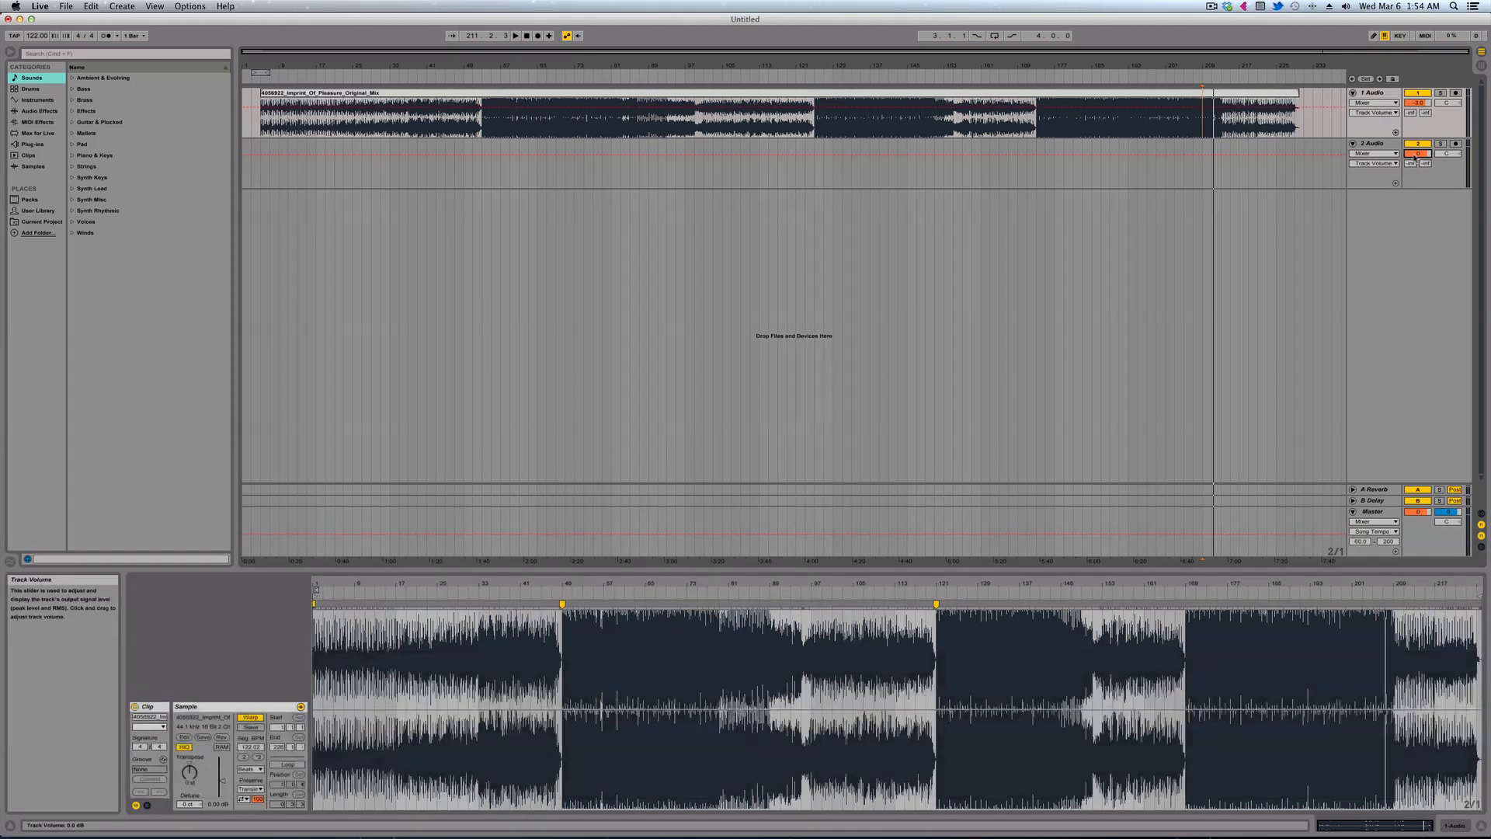
text(-3)
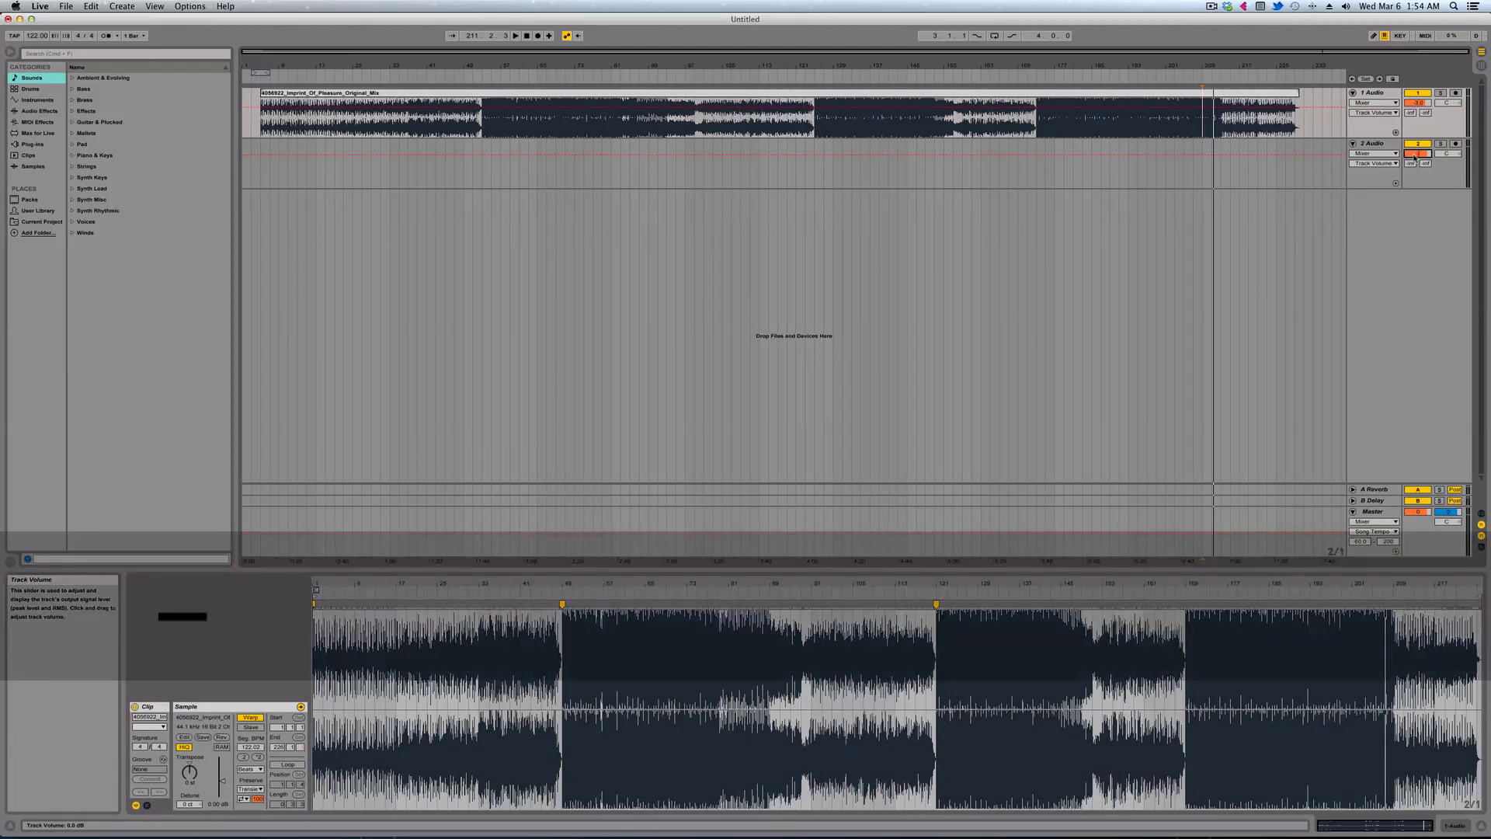
key(Return)
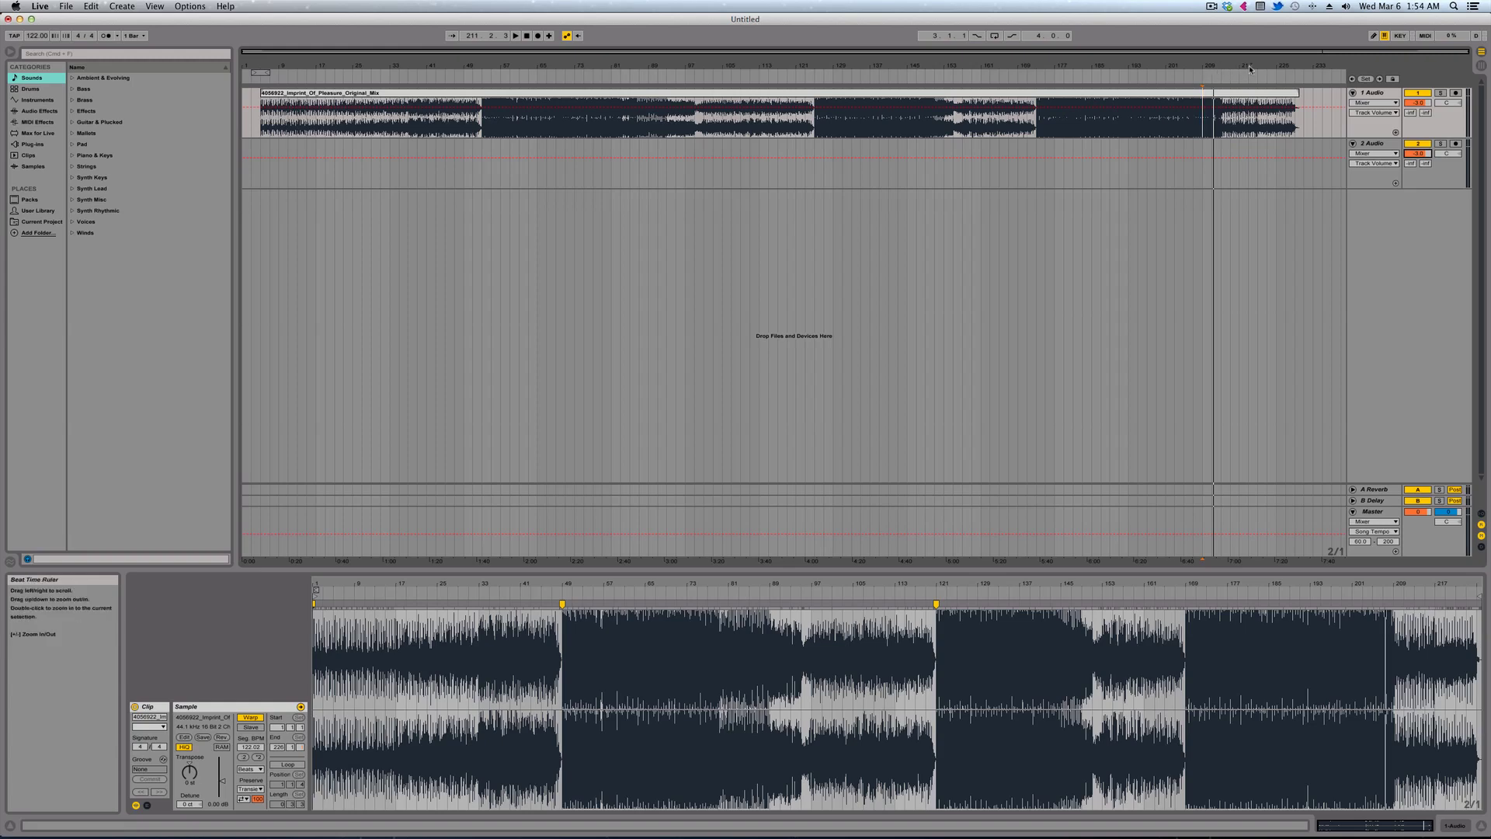
Zoom to bars 193–221, play the ending from bar 213 twice, then switch to Finder
drag(1250, 69, 1239, 225)
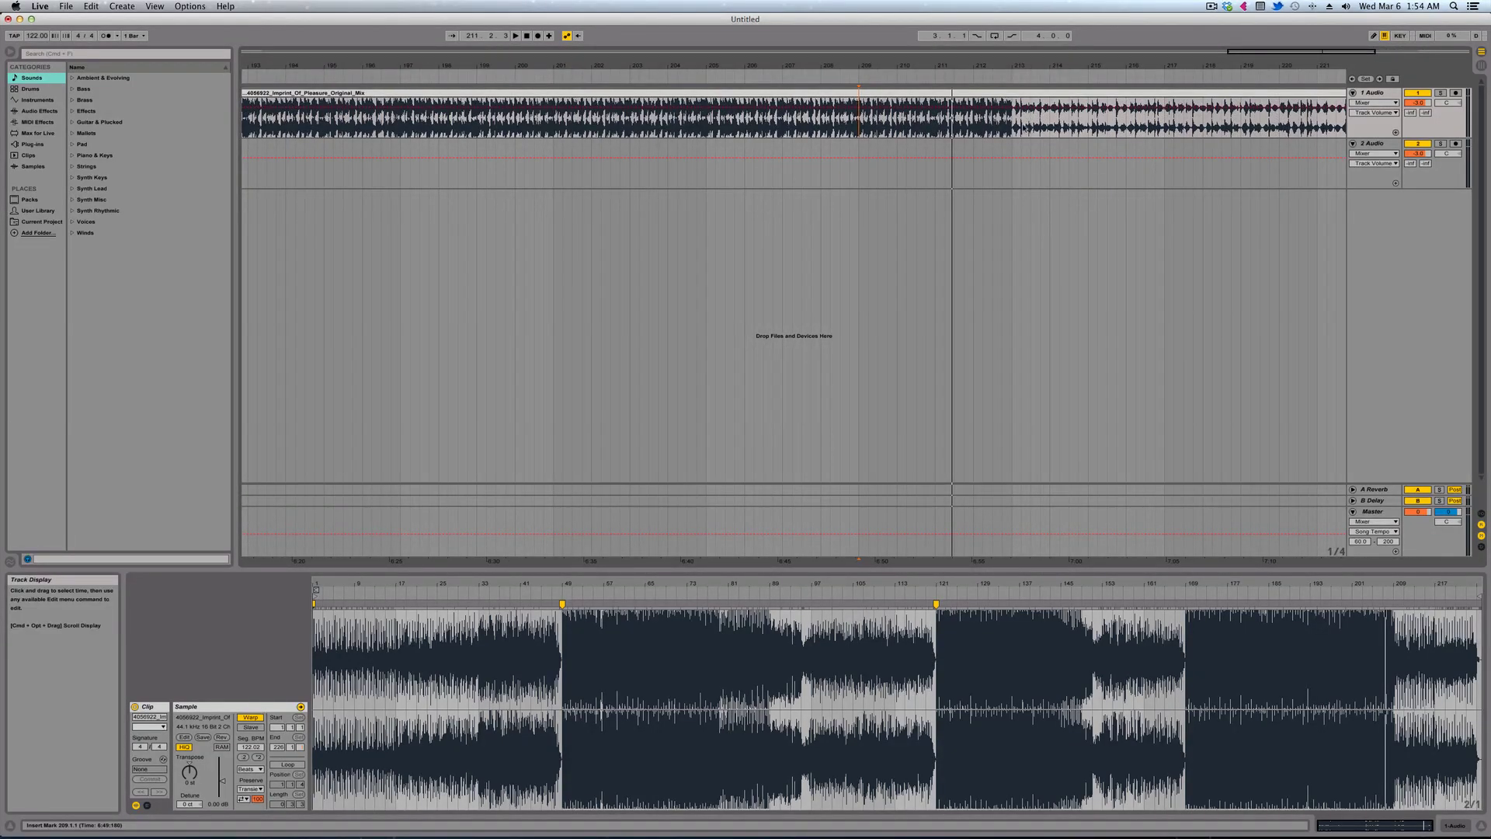
click(1011, 106)
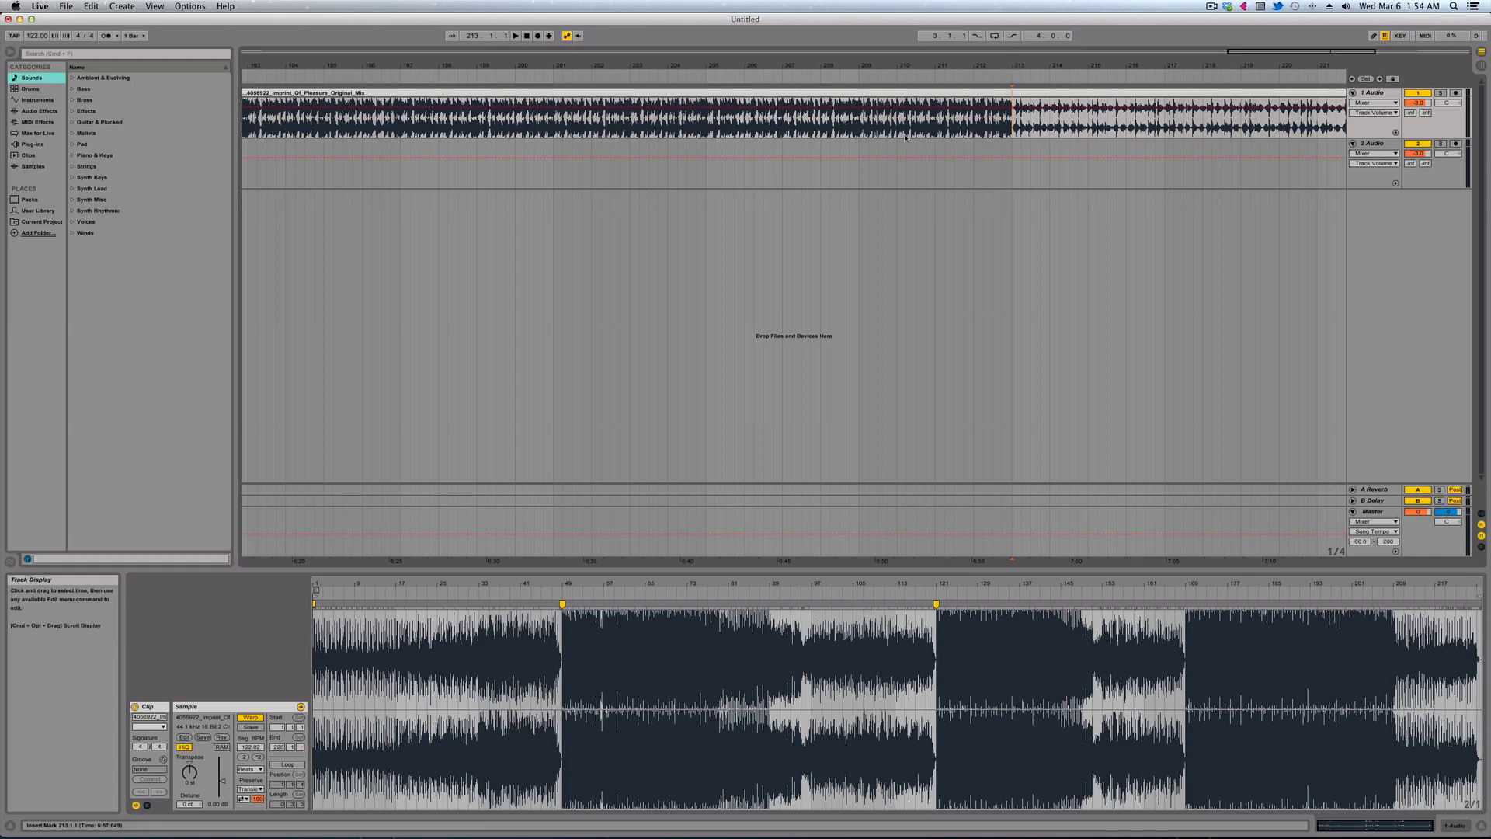
key(space)
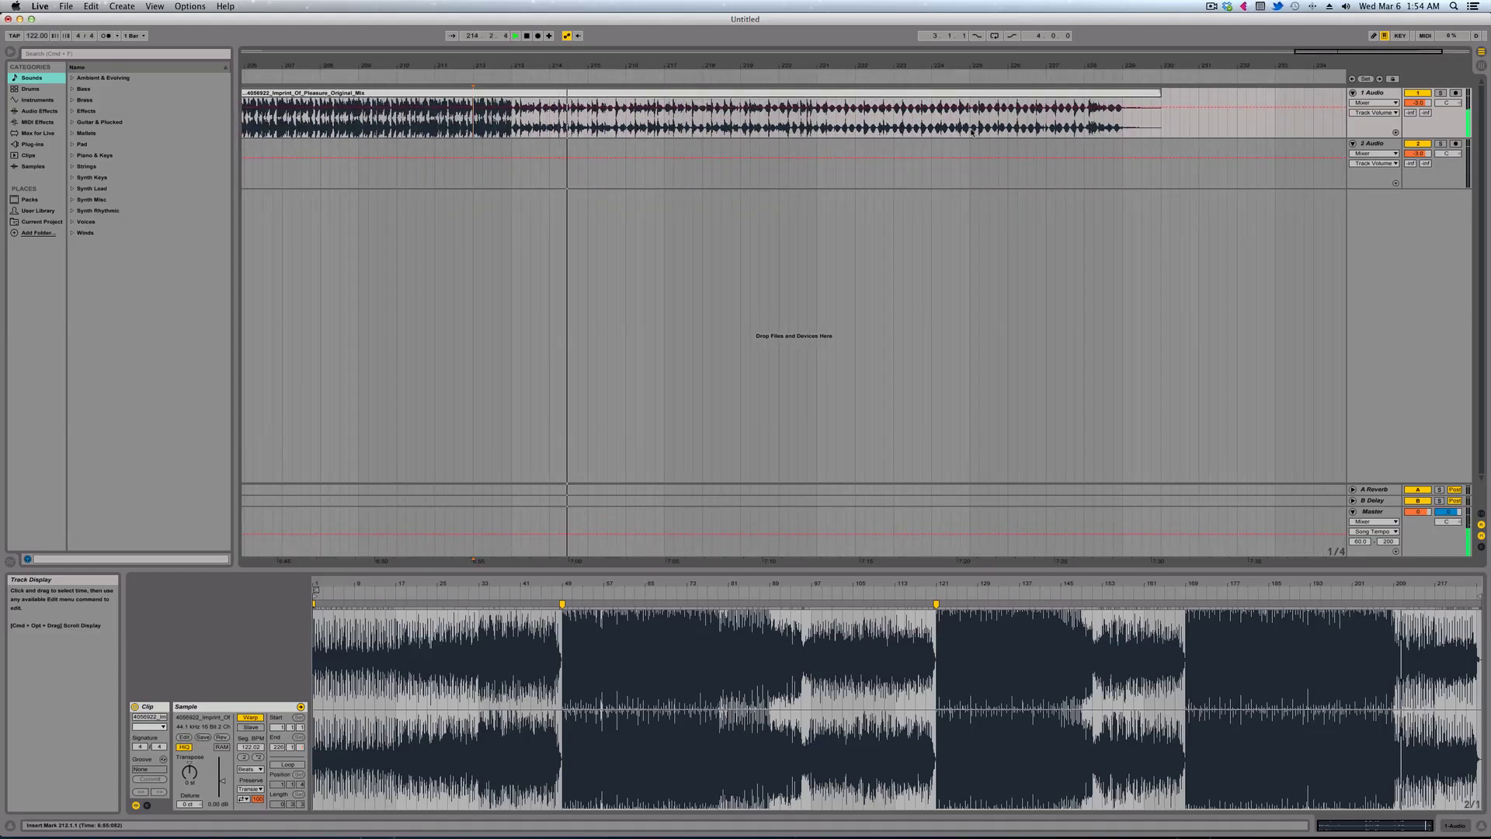
click(512, 121)
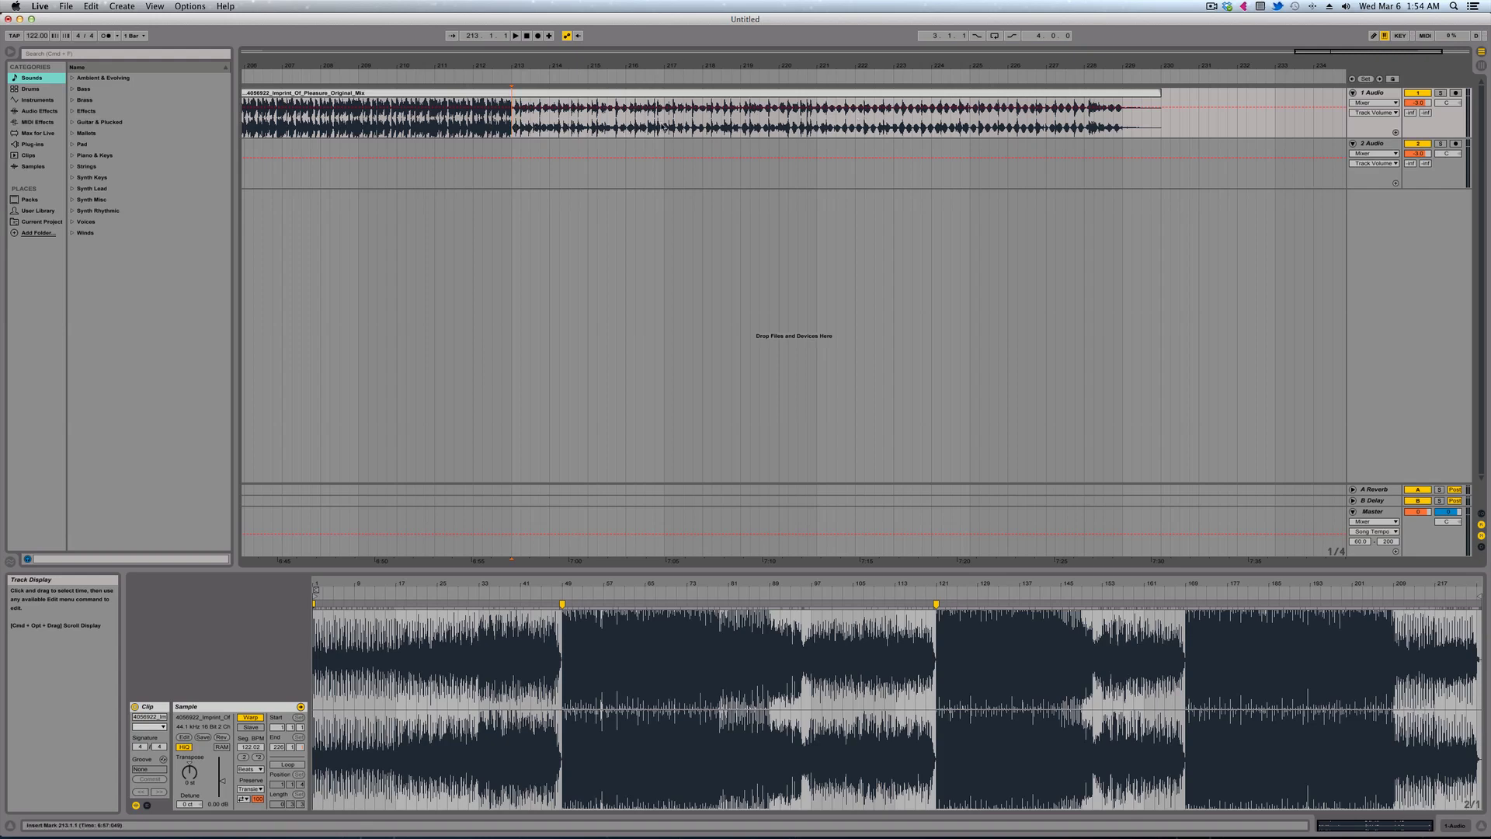
key(space)
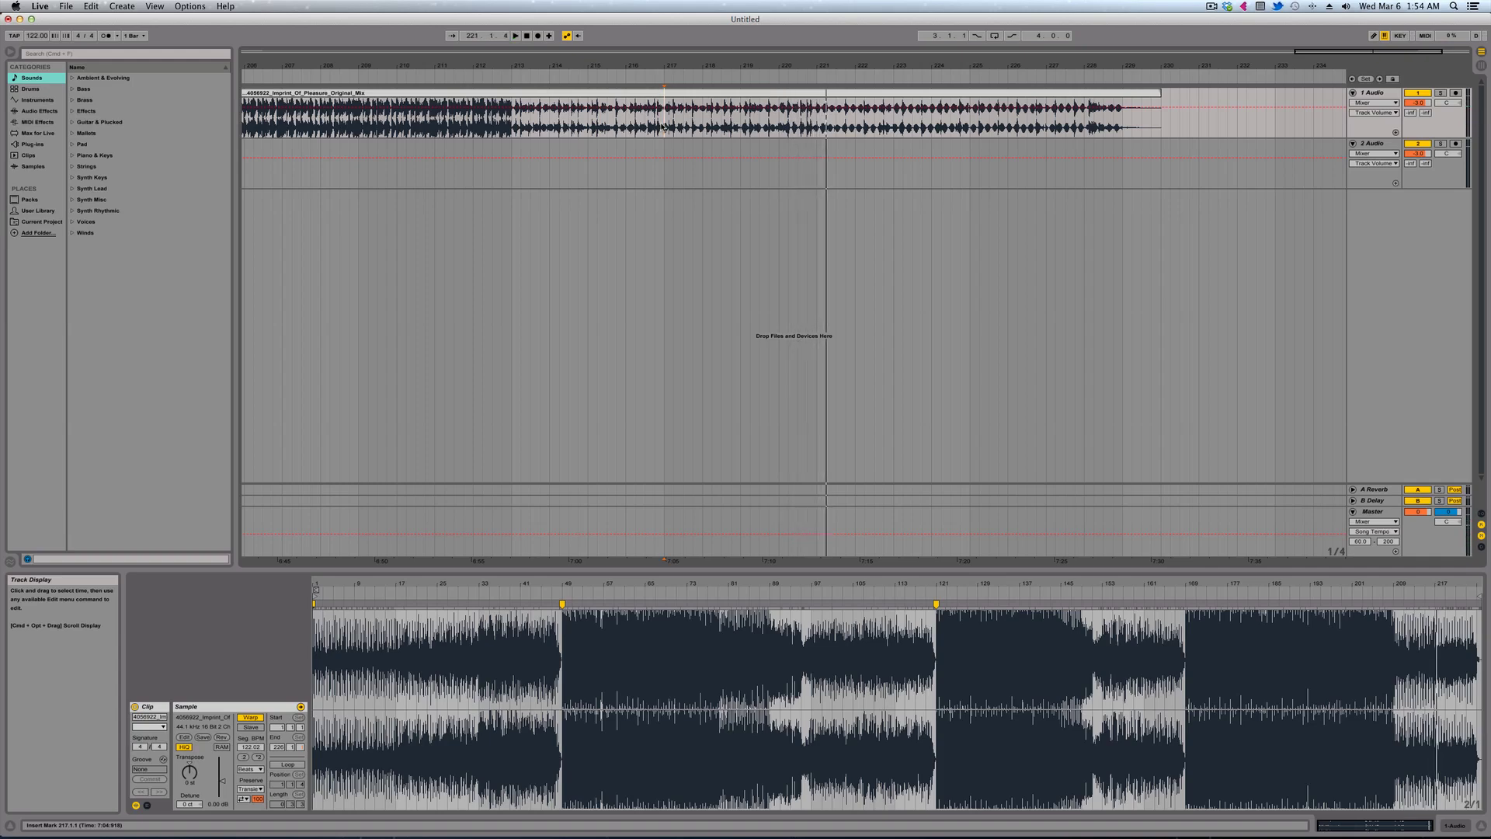
key(super+Tab)
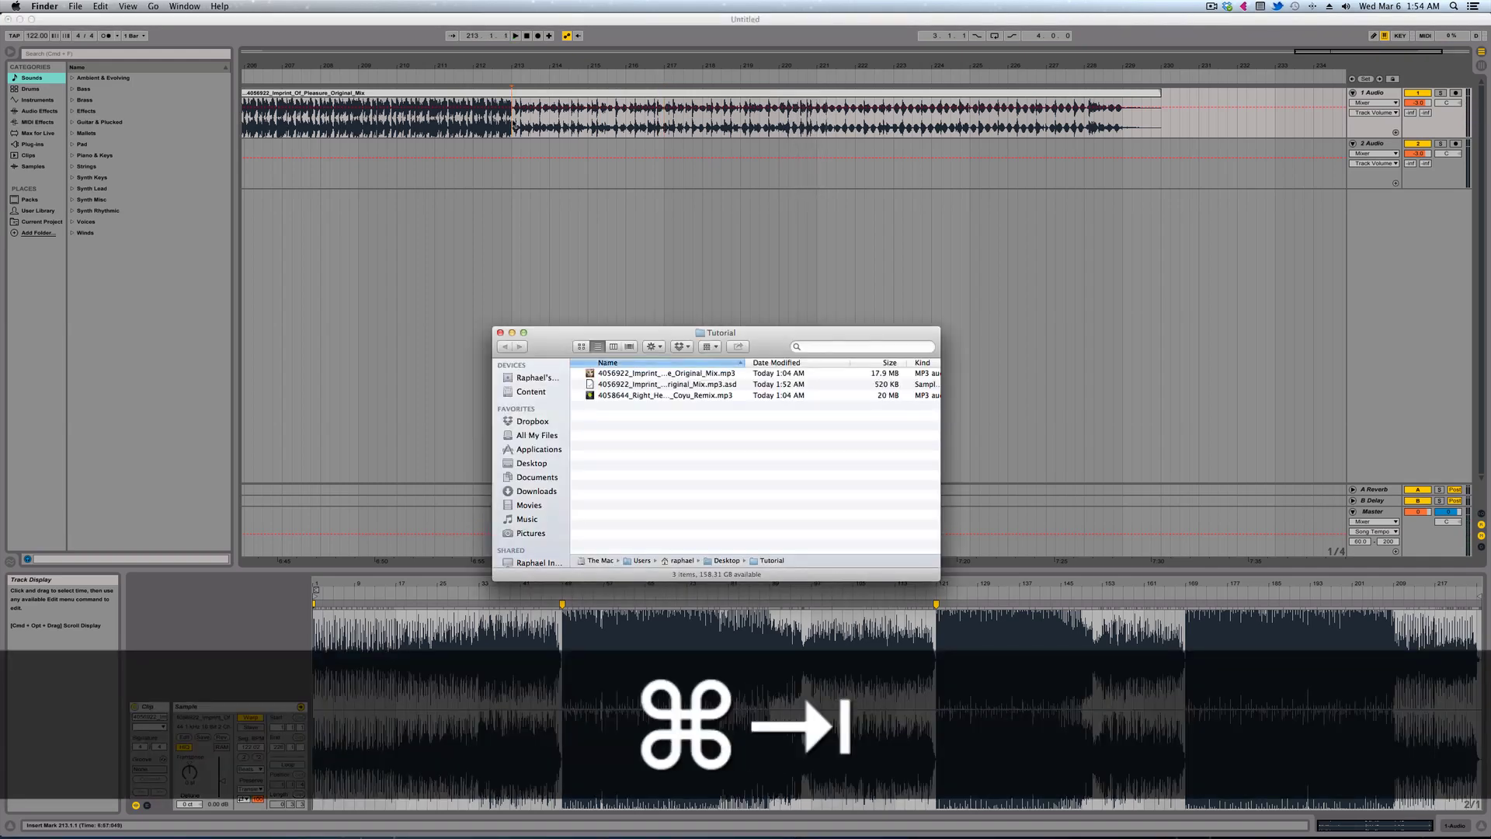
Drop Coyu_Remix.mp3 from Finder onto track 2 at bar 213 and return to Live
mouse_move(639, 396)
mouse_down()
mouse_move(590, 264)
mouse_move(512, 166)
mouse_up()
click(440, 519)
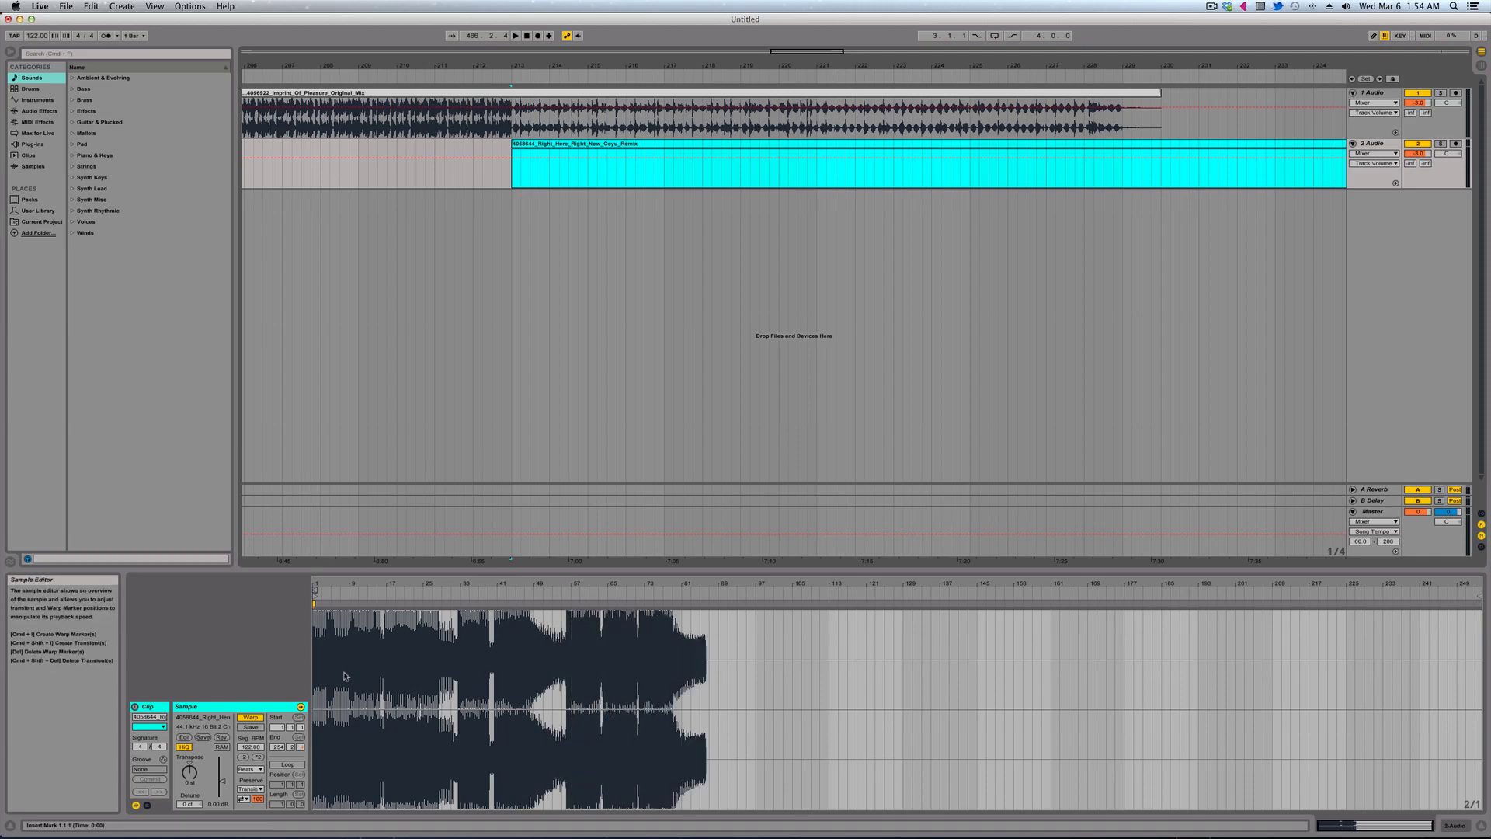
scroll(1029, 347, right, 5)
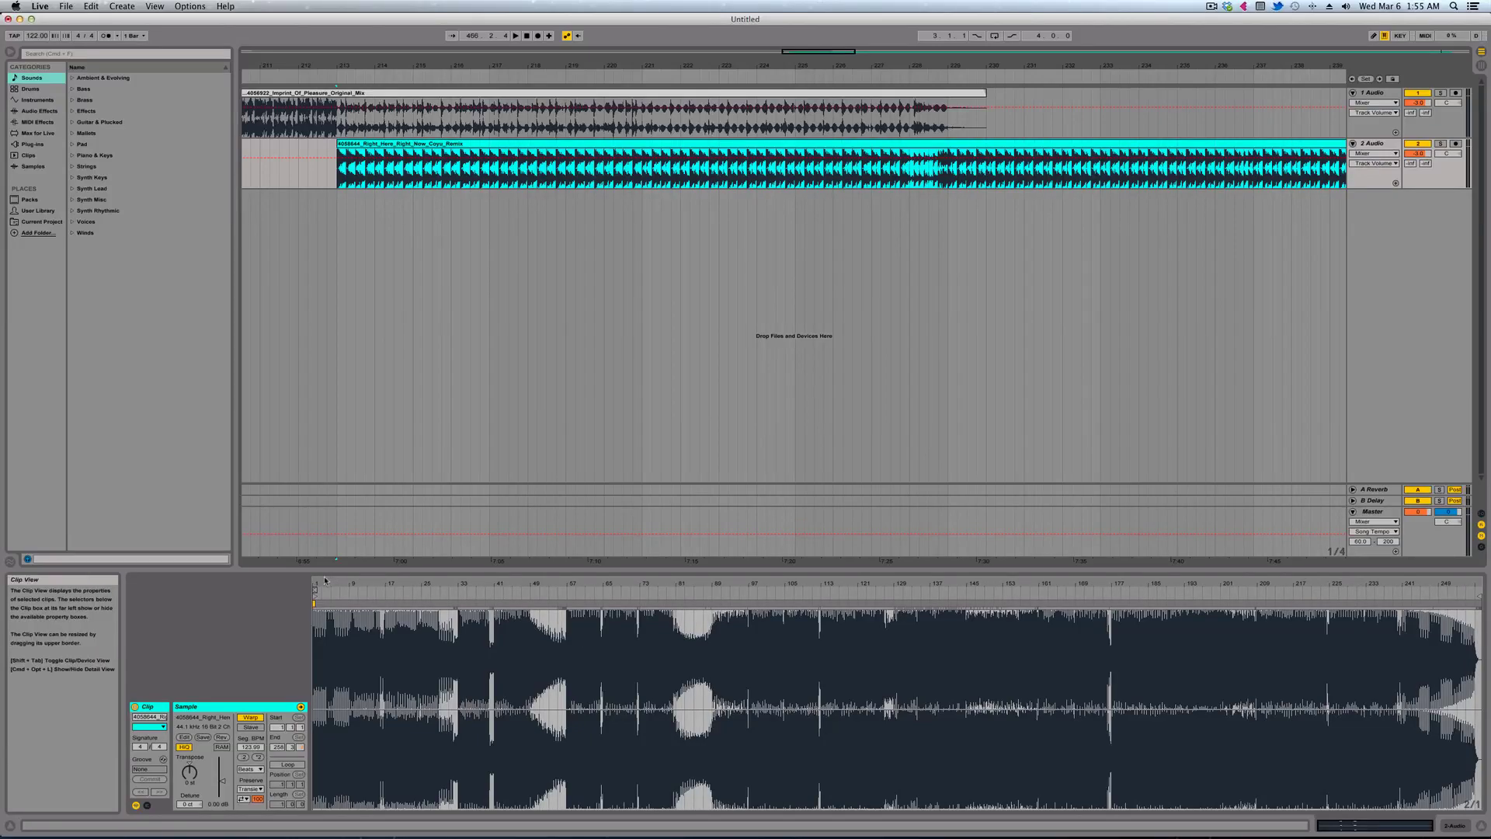
Add warp markers to the Coyu Remix at bars 57 and 177, keeping 124 BPM
drag(398, 594, 292, 635)
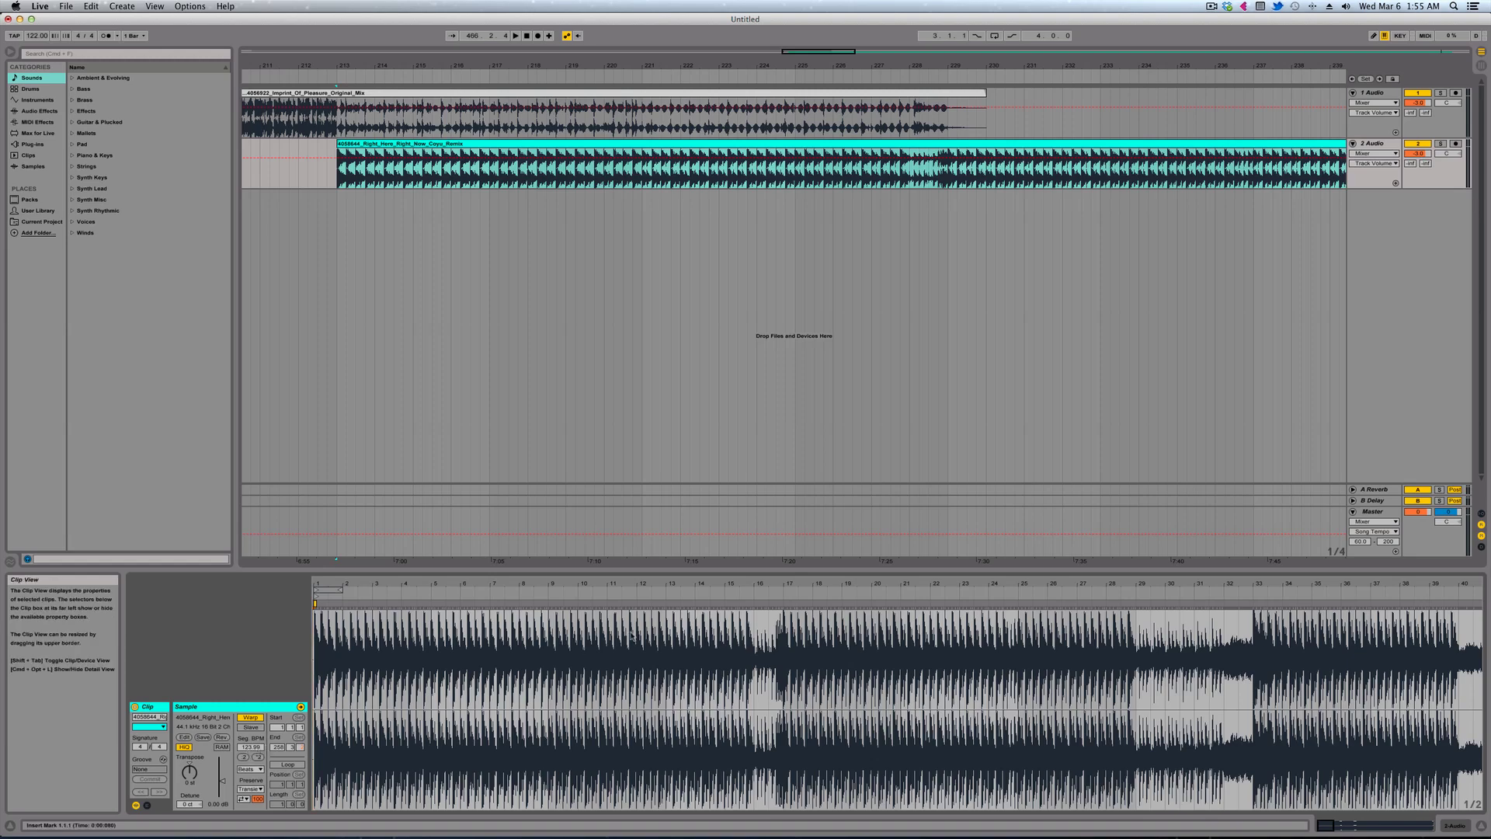
scroll(673, 617, right, 20)
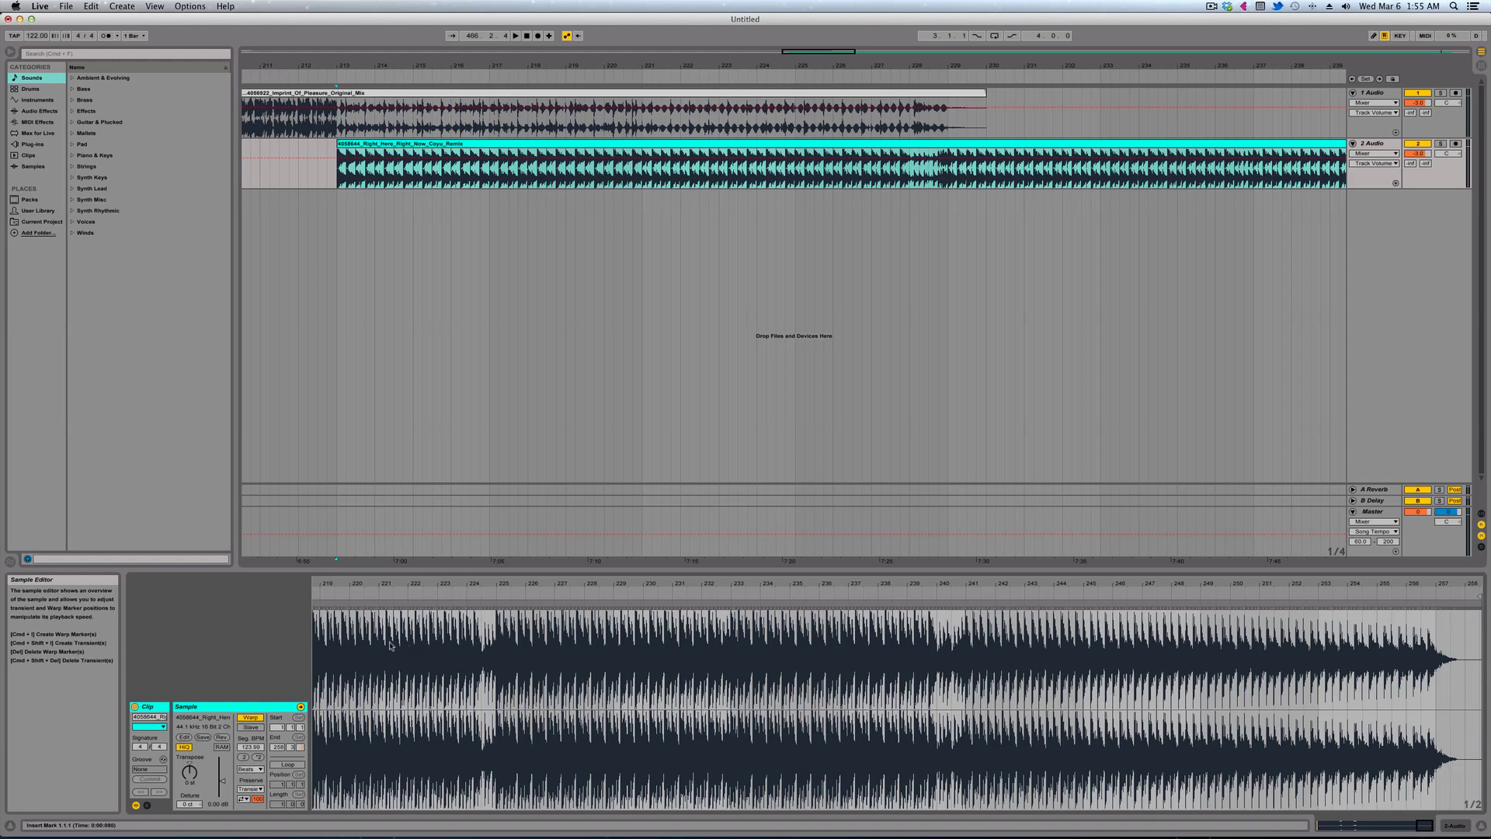
scroll(390, 645, left, 15)
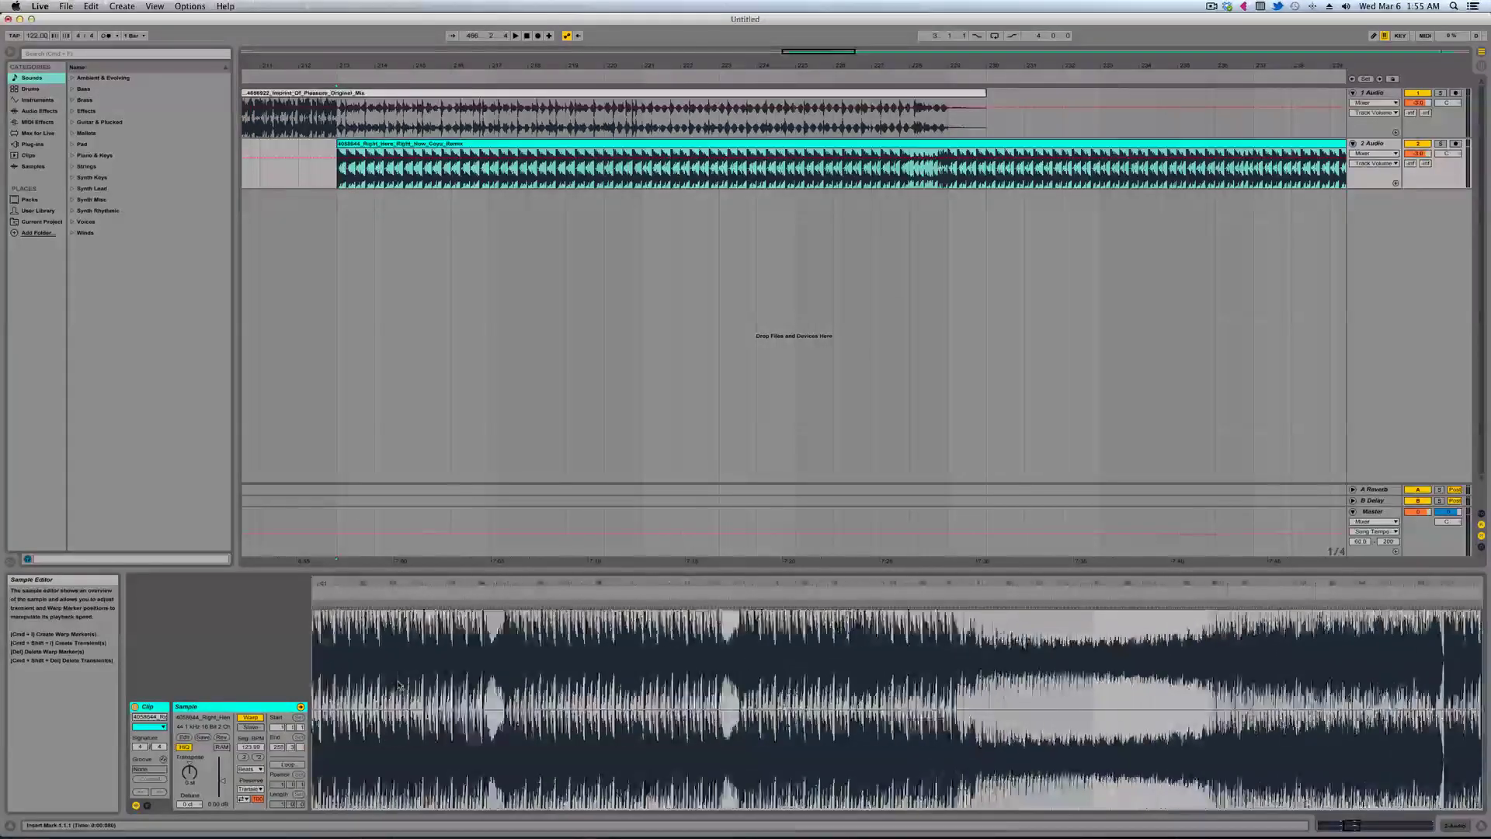
scroll(398, 685, left, 15)
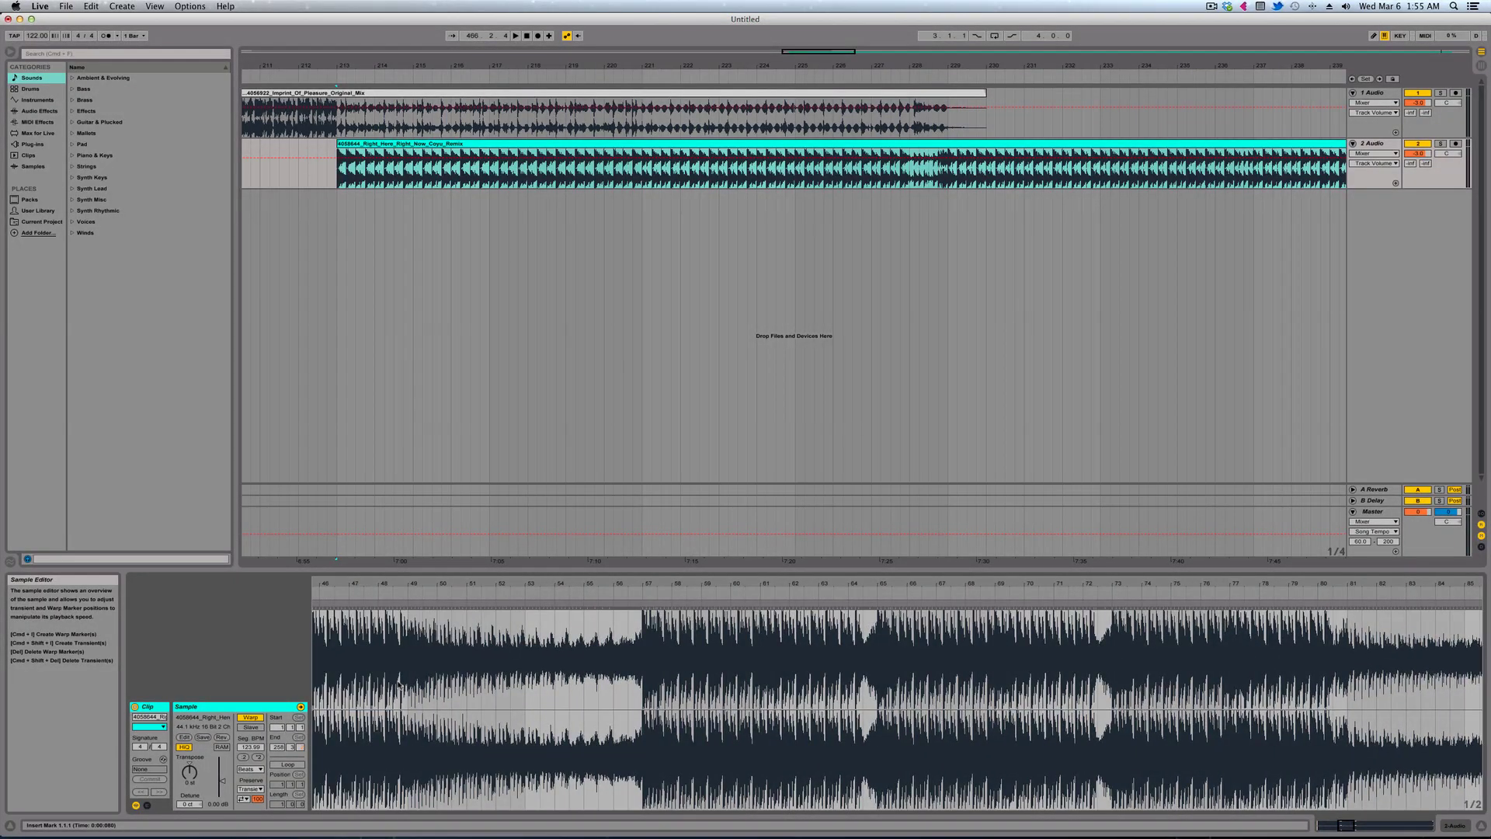
scroll(398, 685, left, 15)
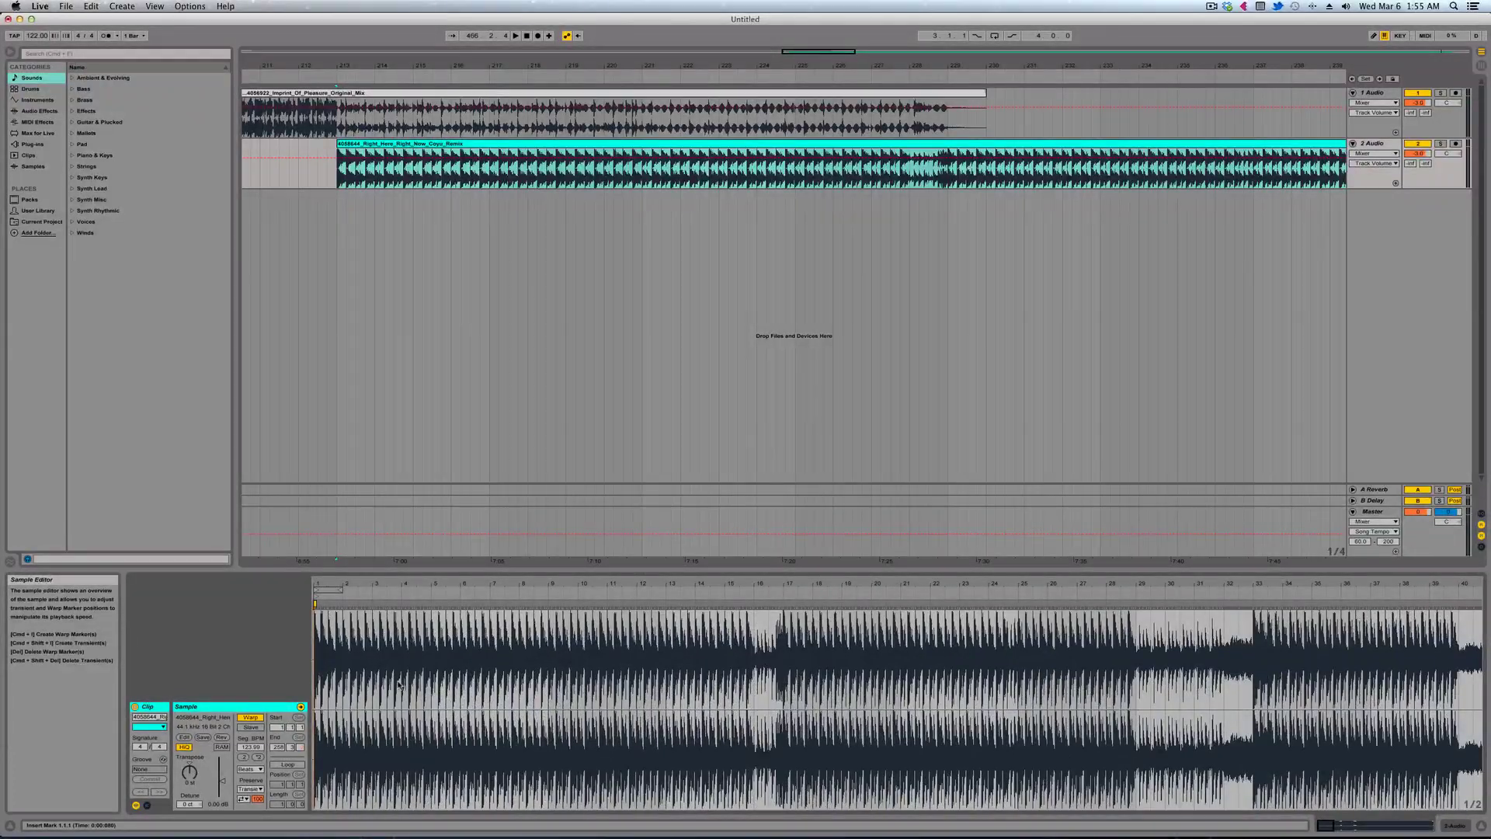
drag(779, 588, 779, 588)
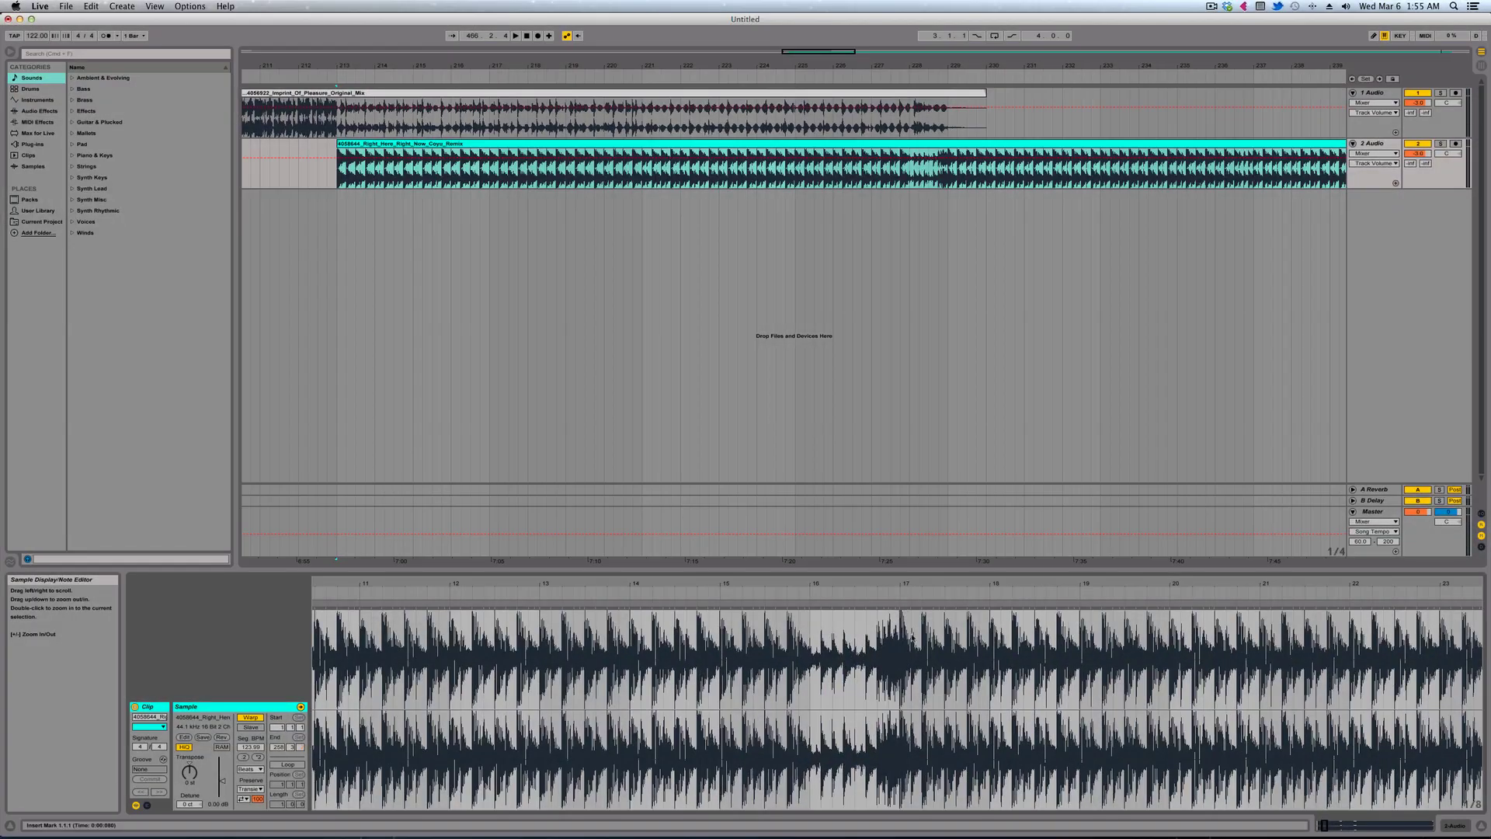
scroll(914, 649, right, 15)
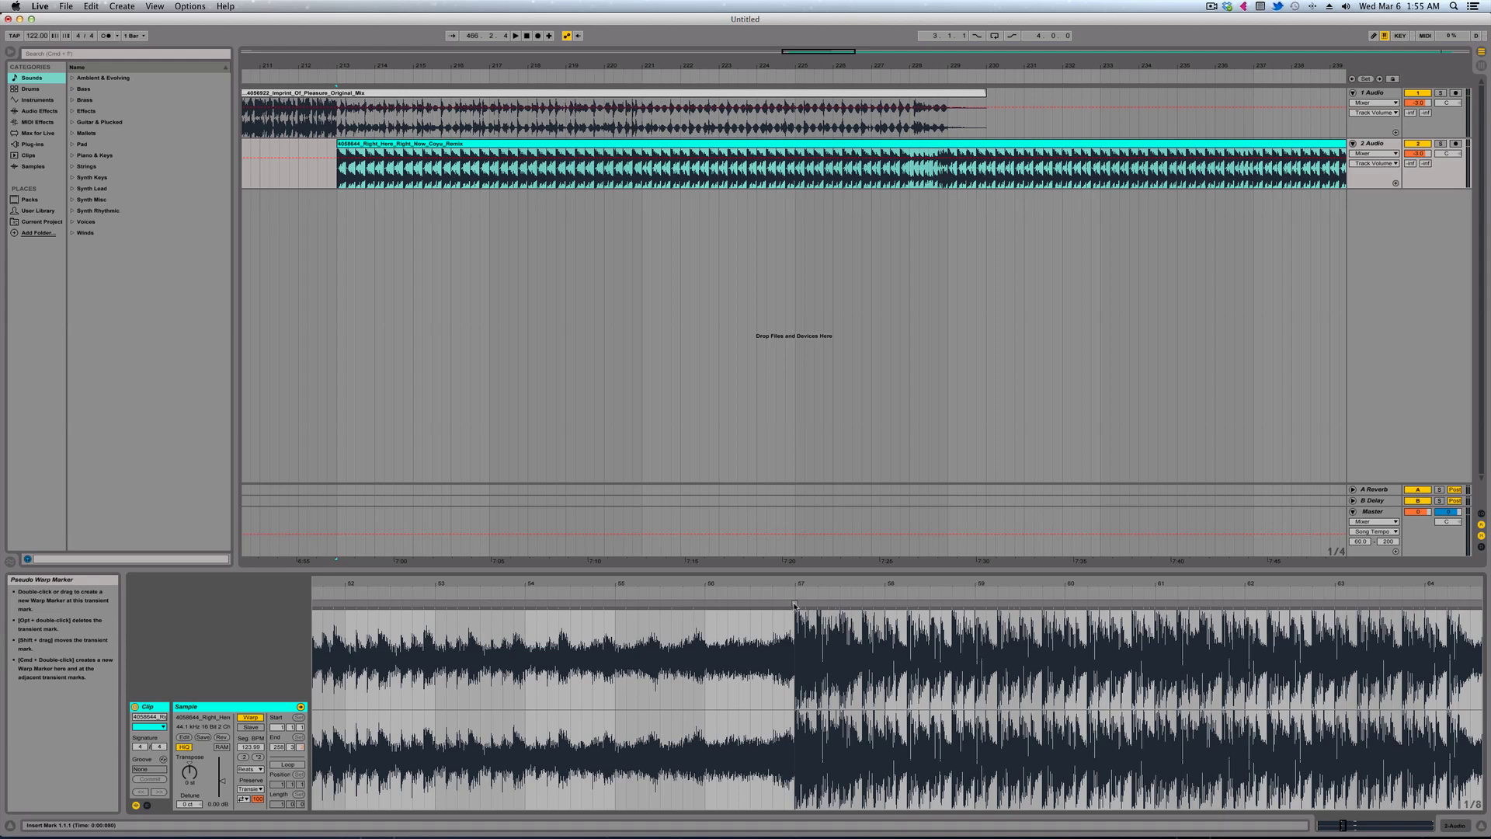
drag(793, 603, 796, 604)
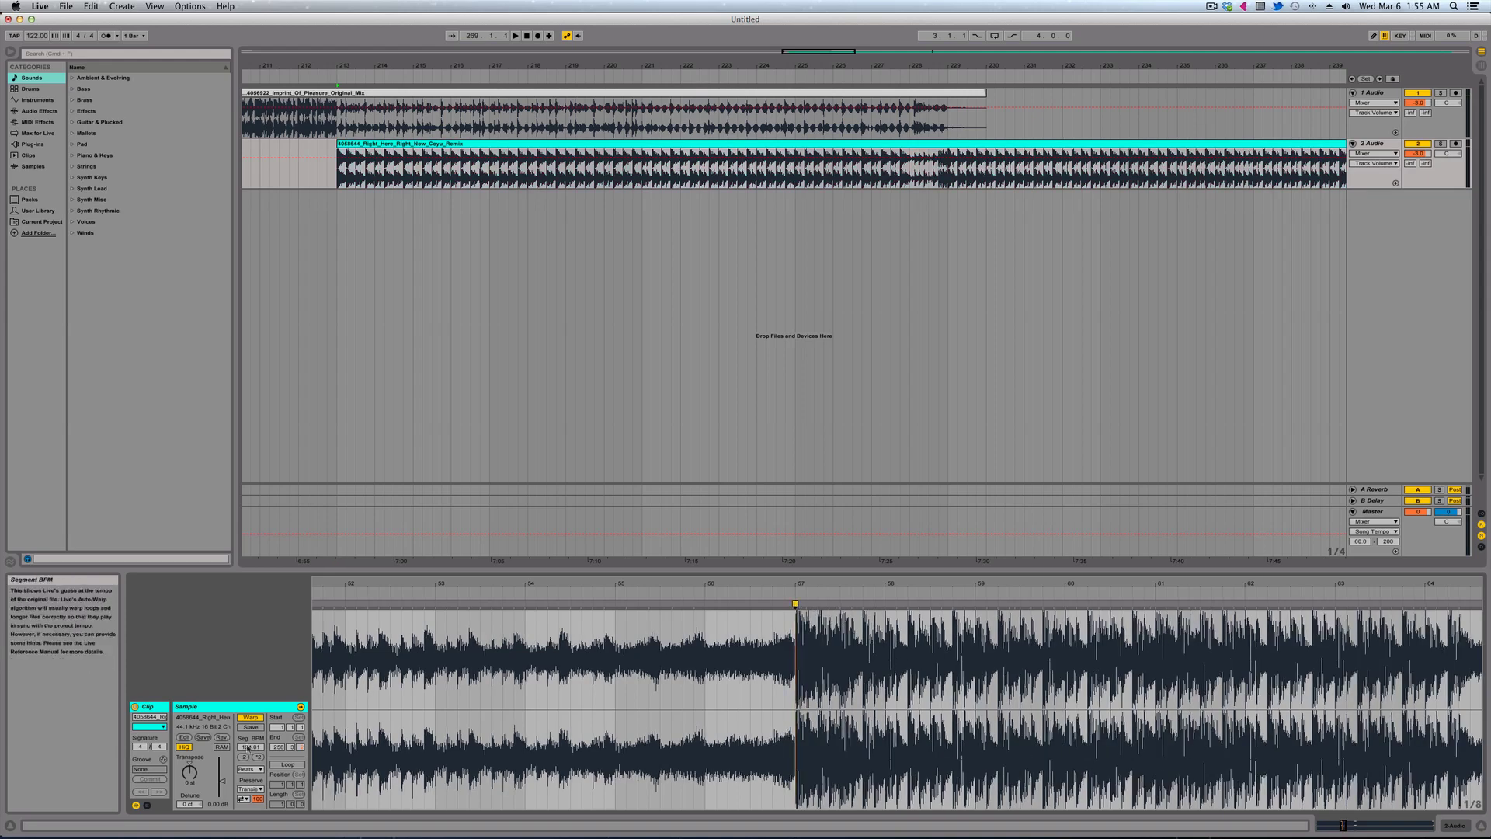
scroll(771, 689, down, 10)
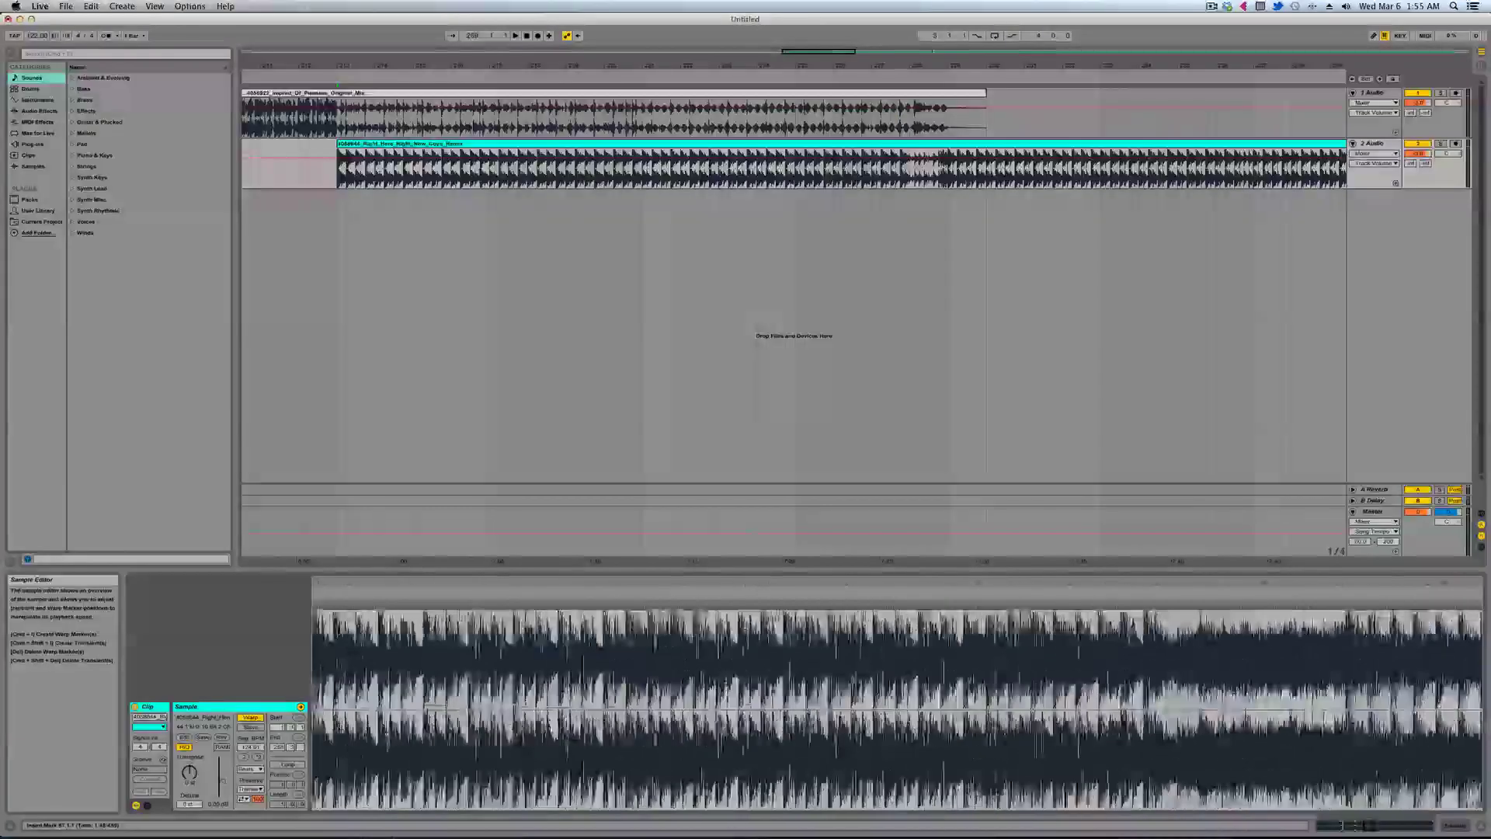
scroll(771, 688, up, 10)
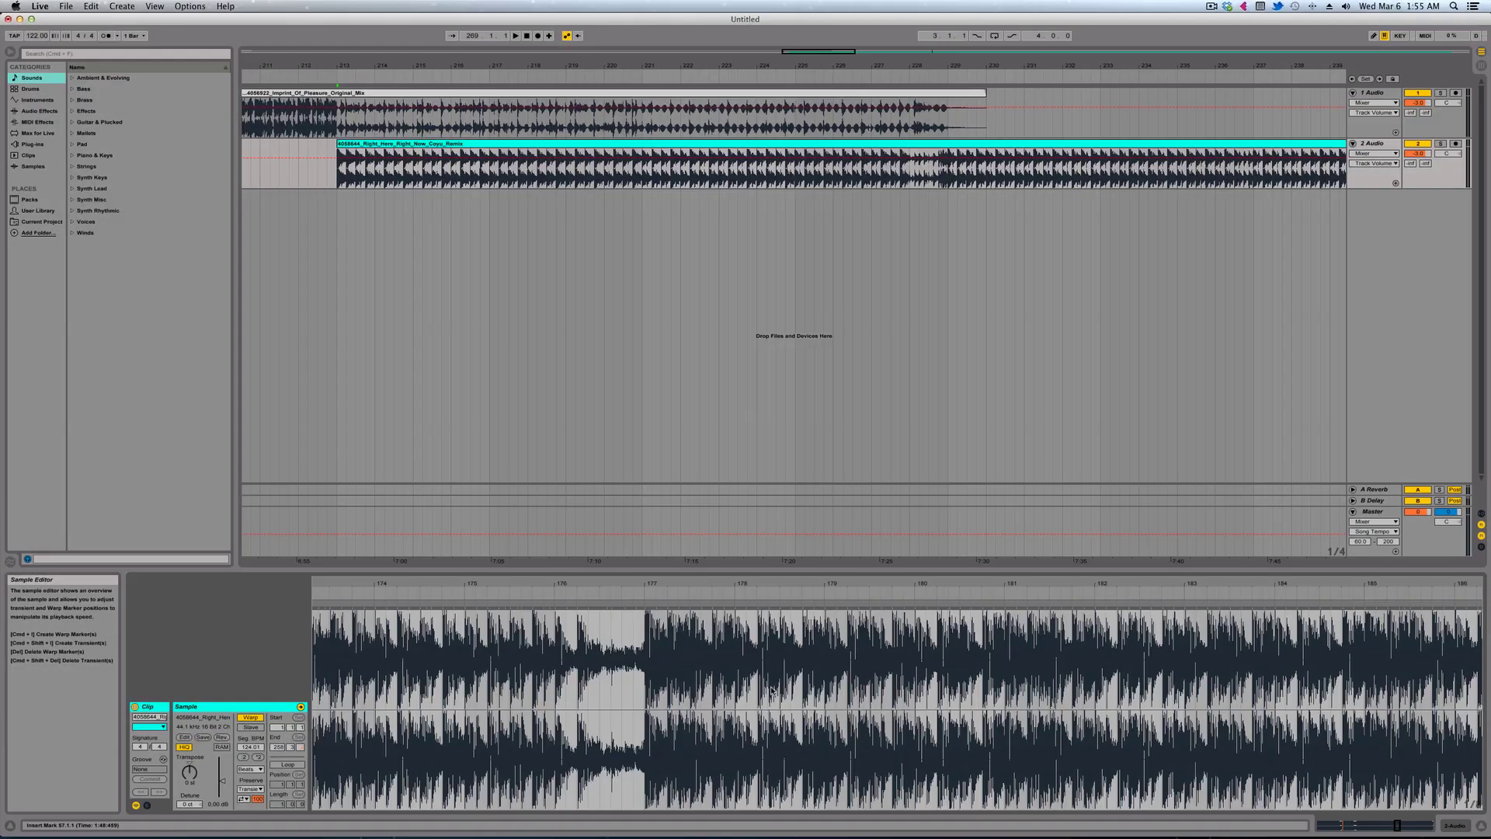
double_click(643, 603)
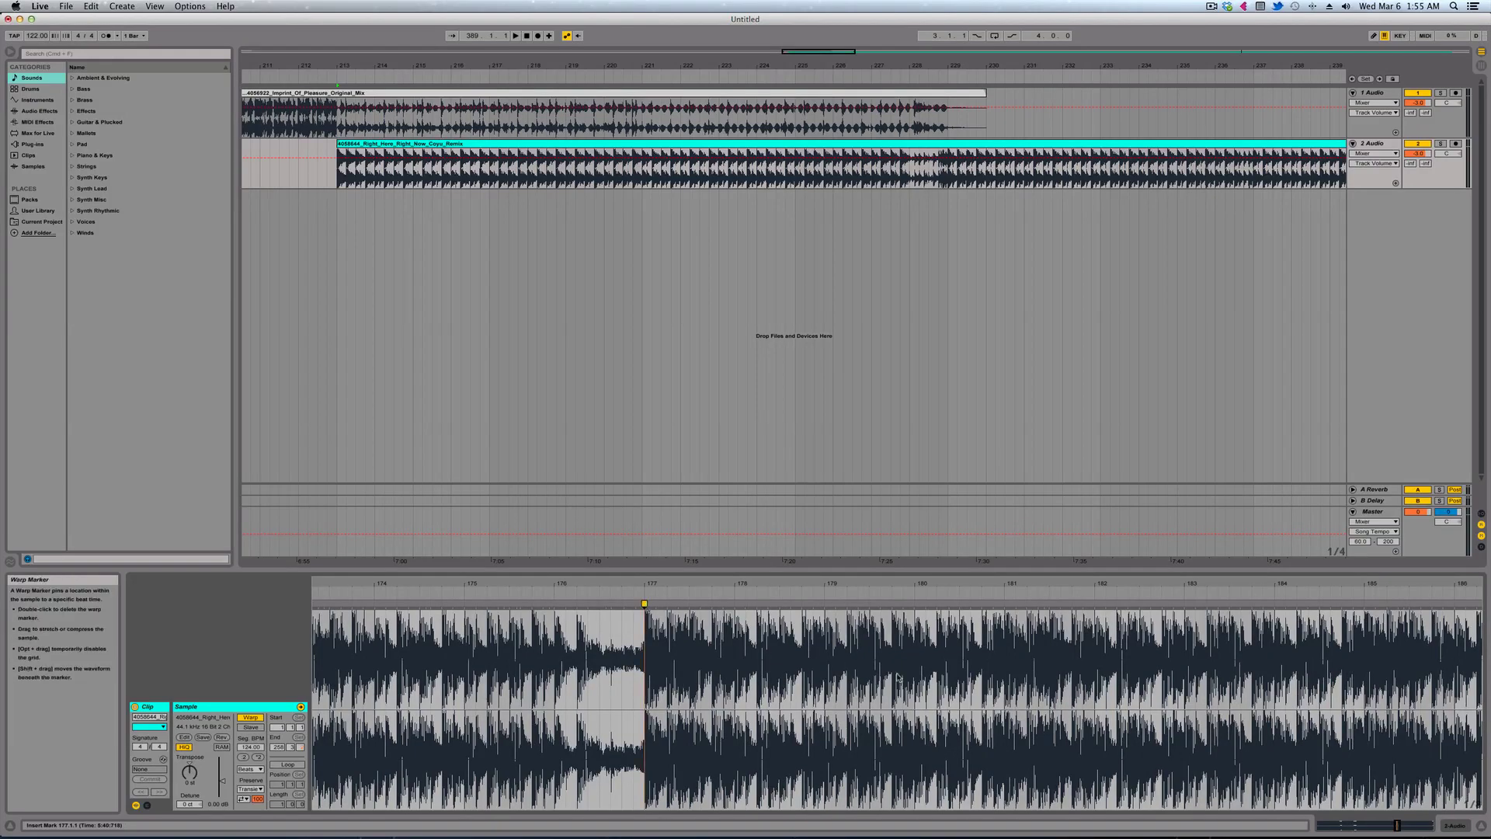
scroll(898, 679, right, 20)
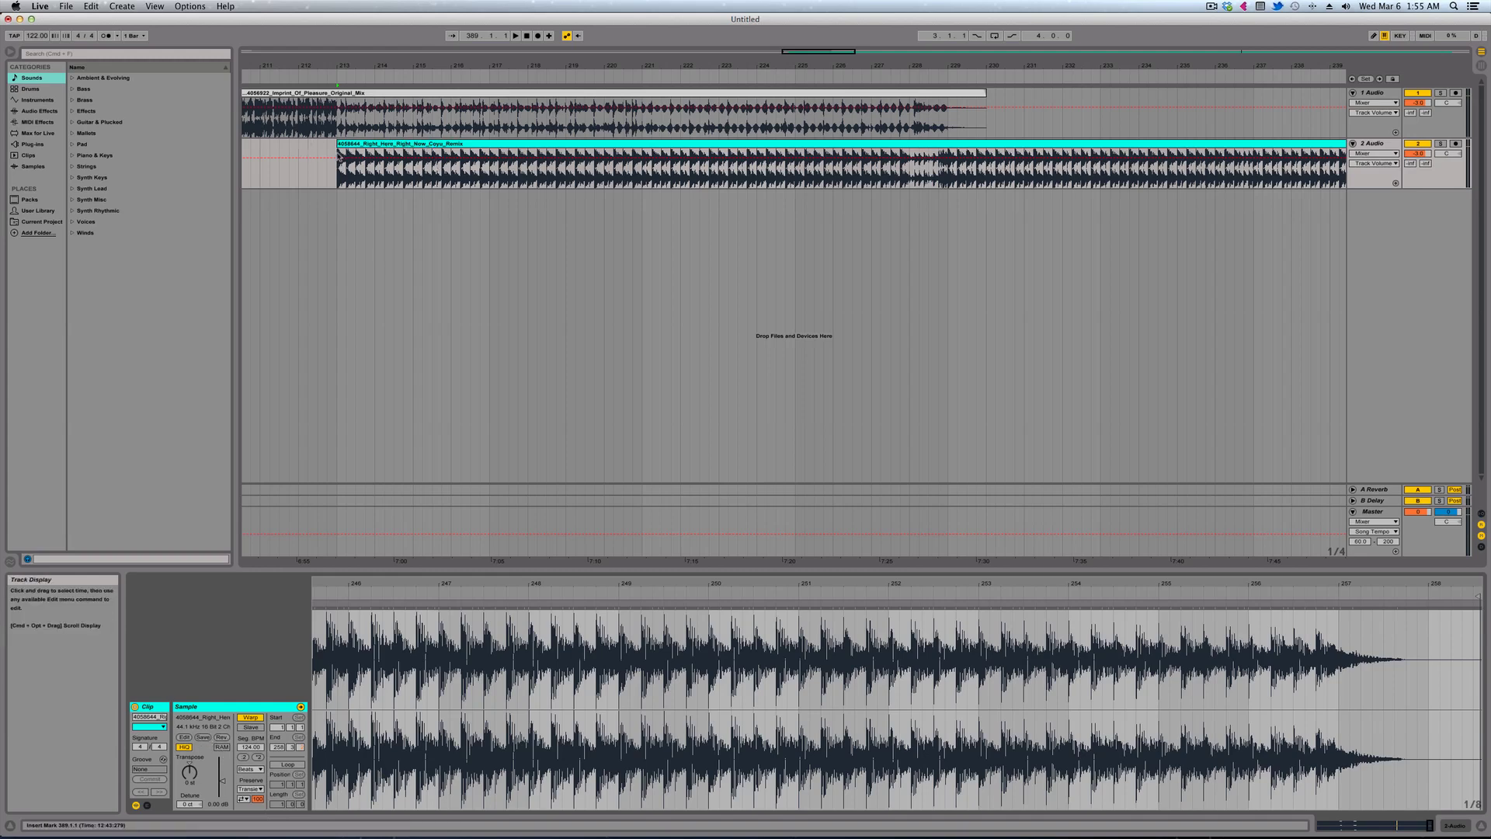
click(298, 120)
key(space)
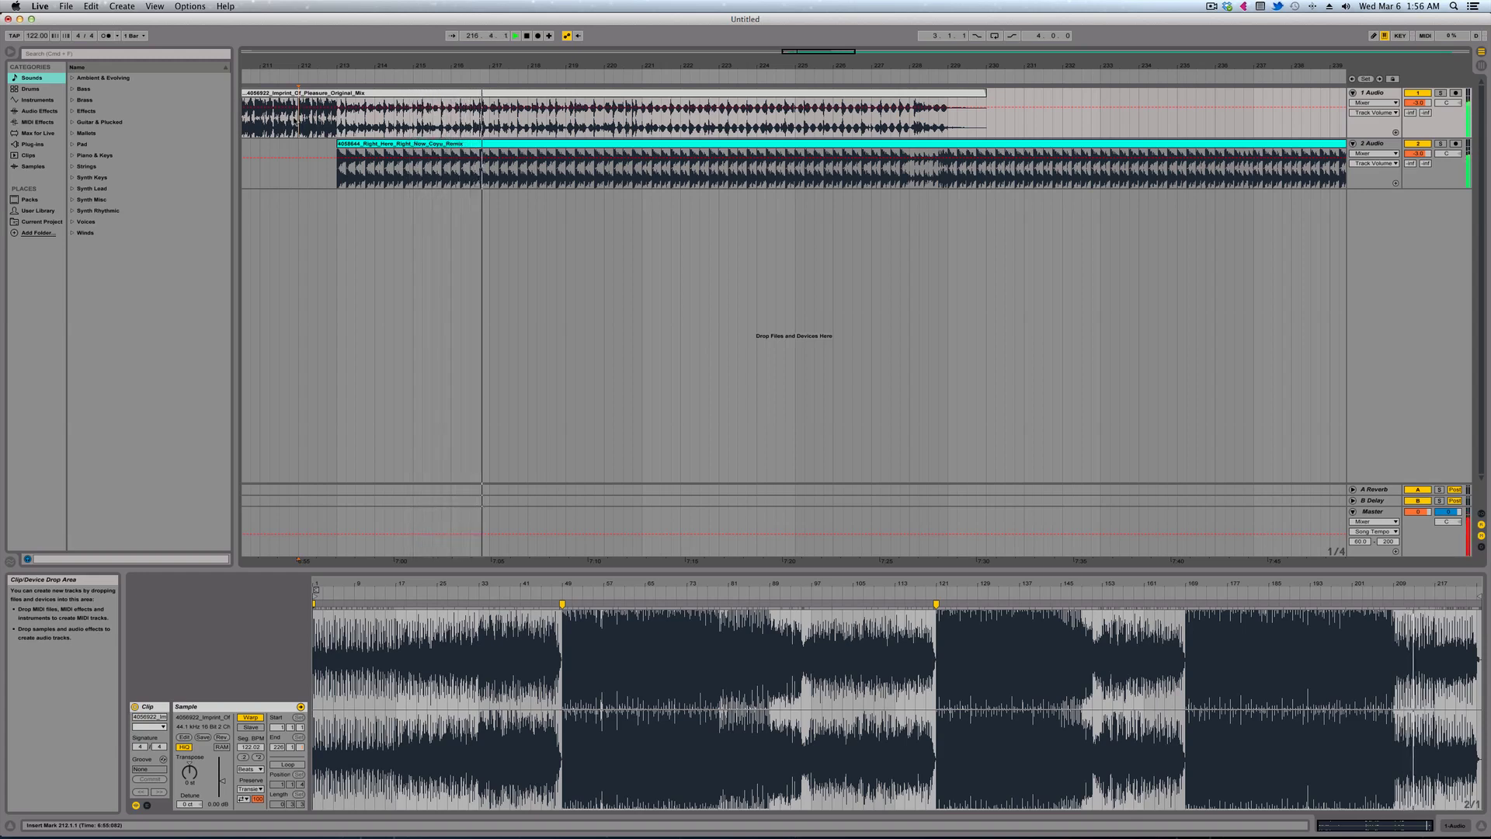
scroll(499, 273, right, 10)
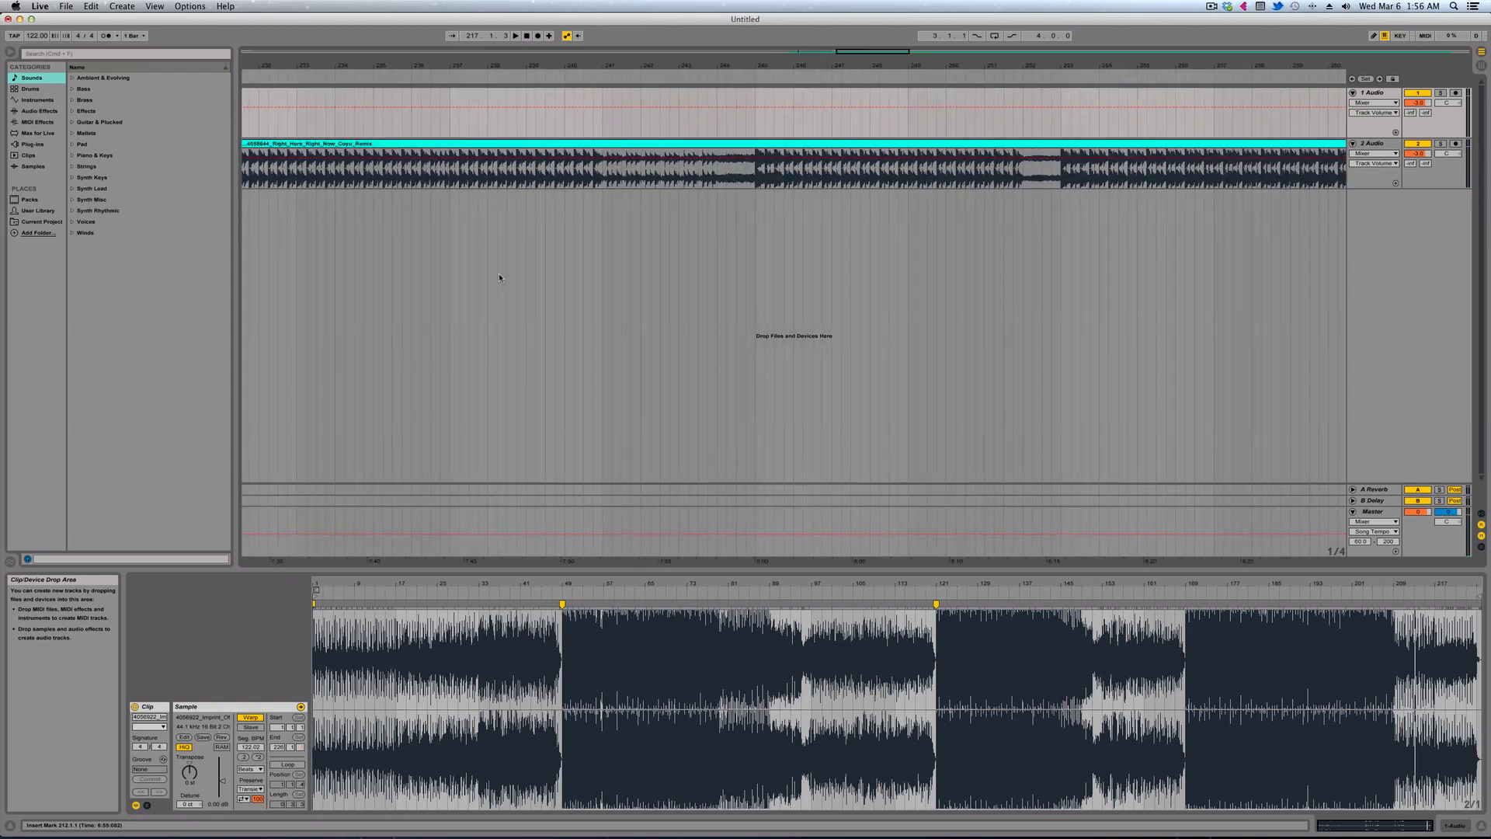
scroll(564, 184, left, 5)
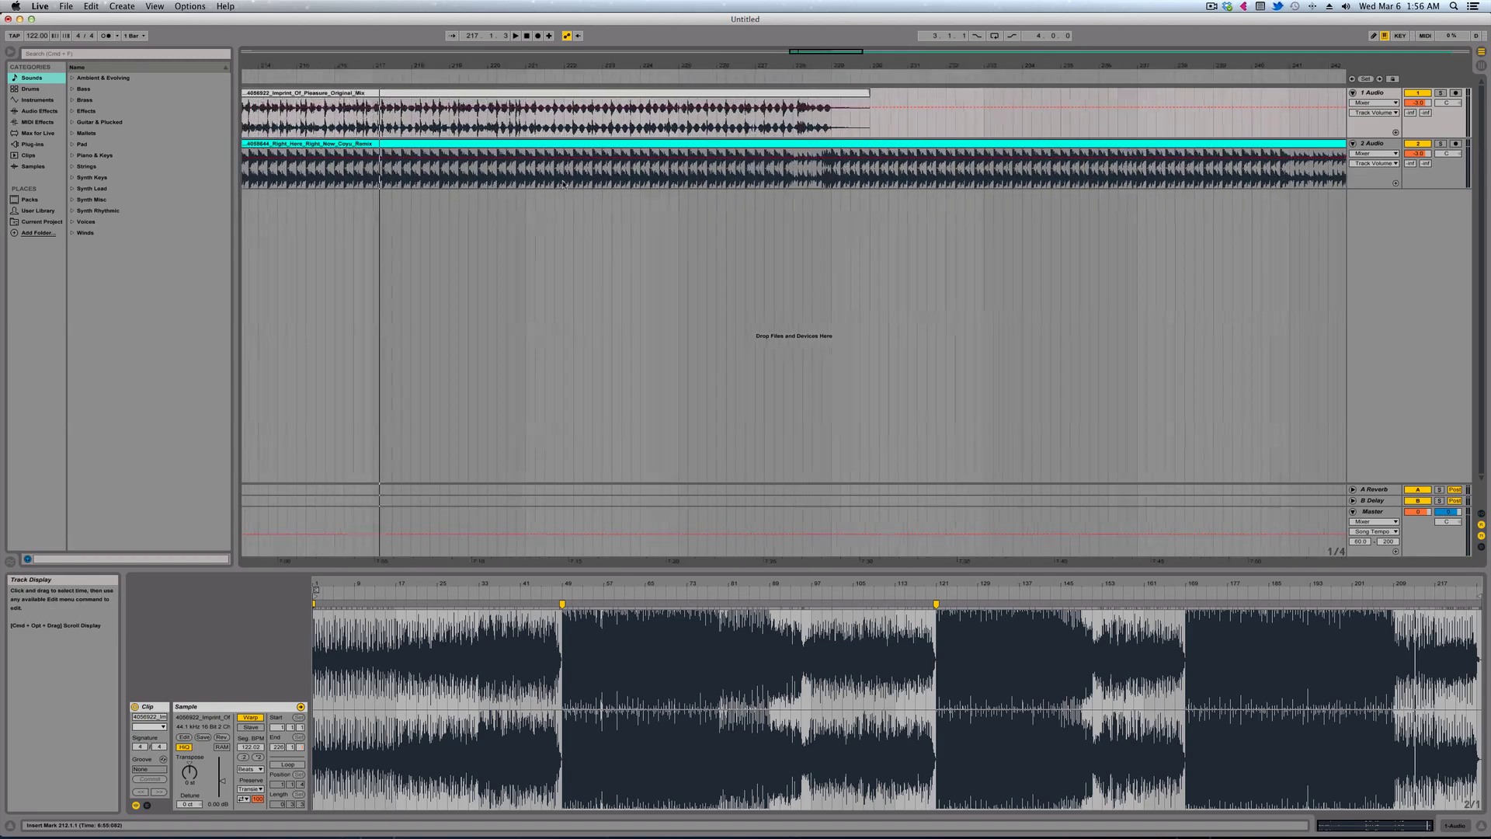
scroll(563, 184, right, 5)
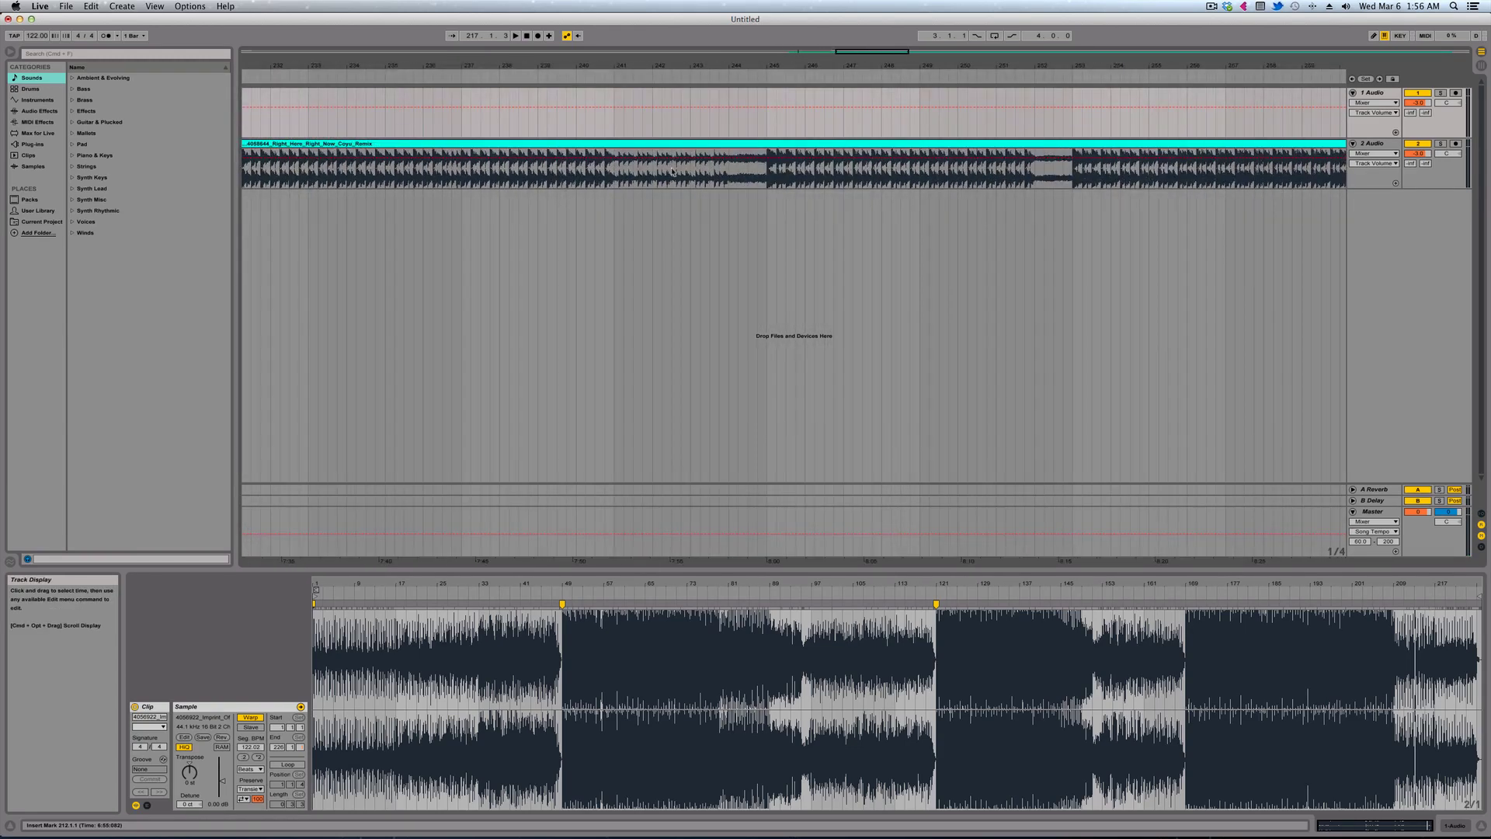
click(708, 177)
key(space)
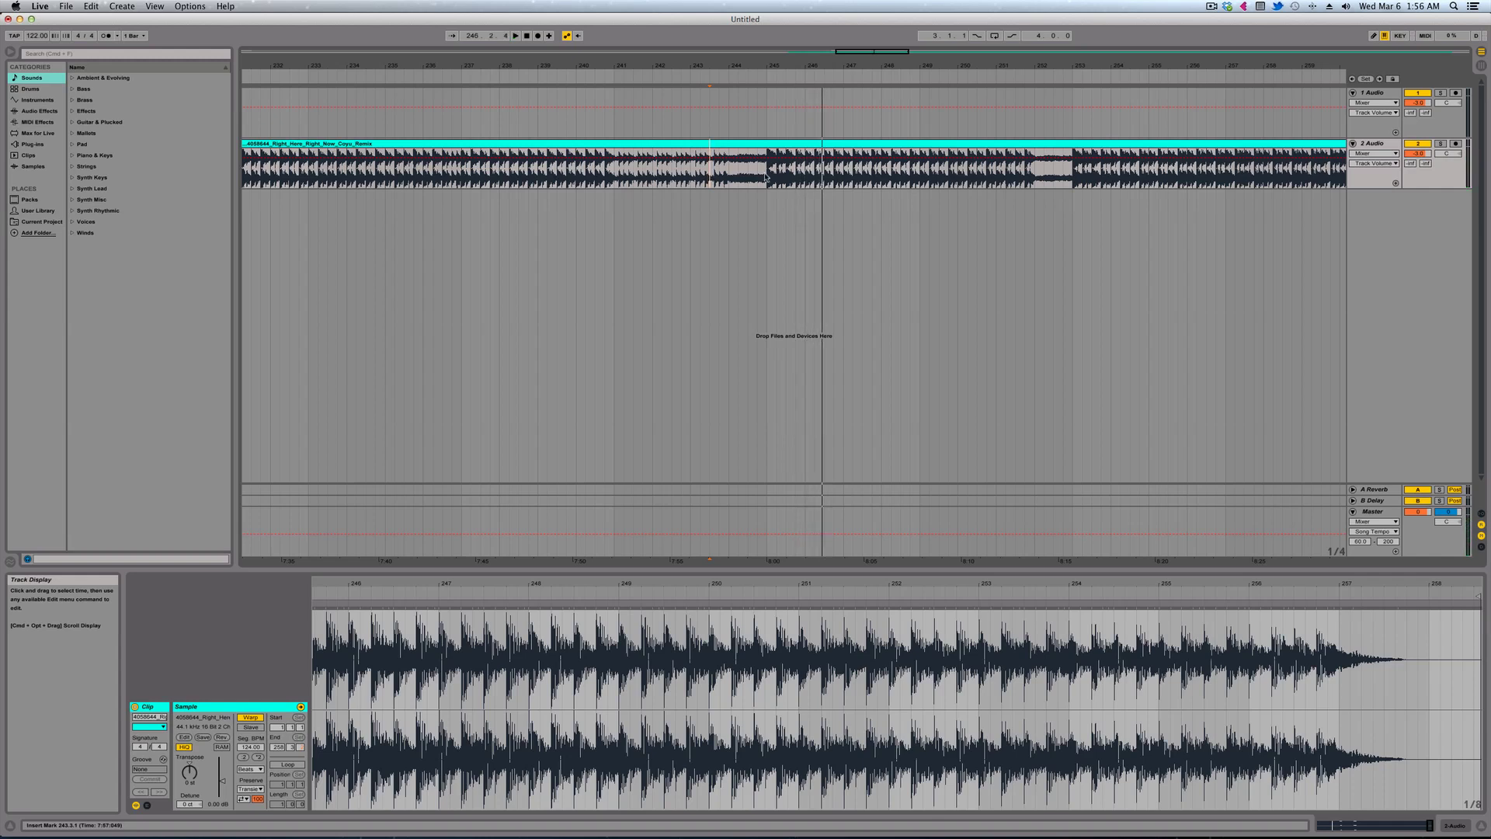
Split the remix clip at bar 245 and cut the part after it
key(space)
click(768, 92)
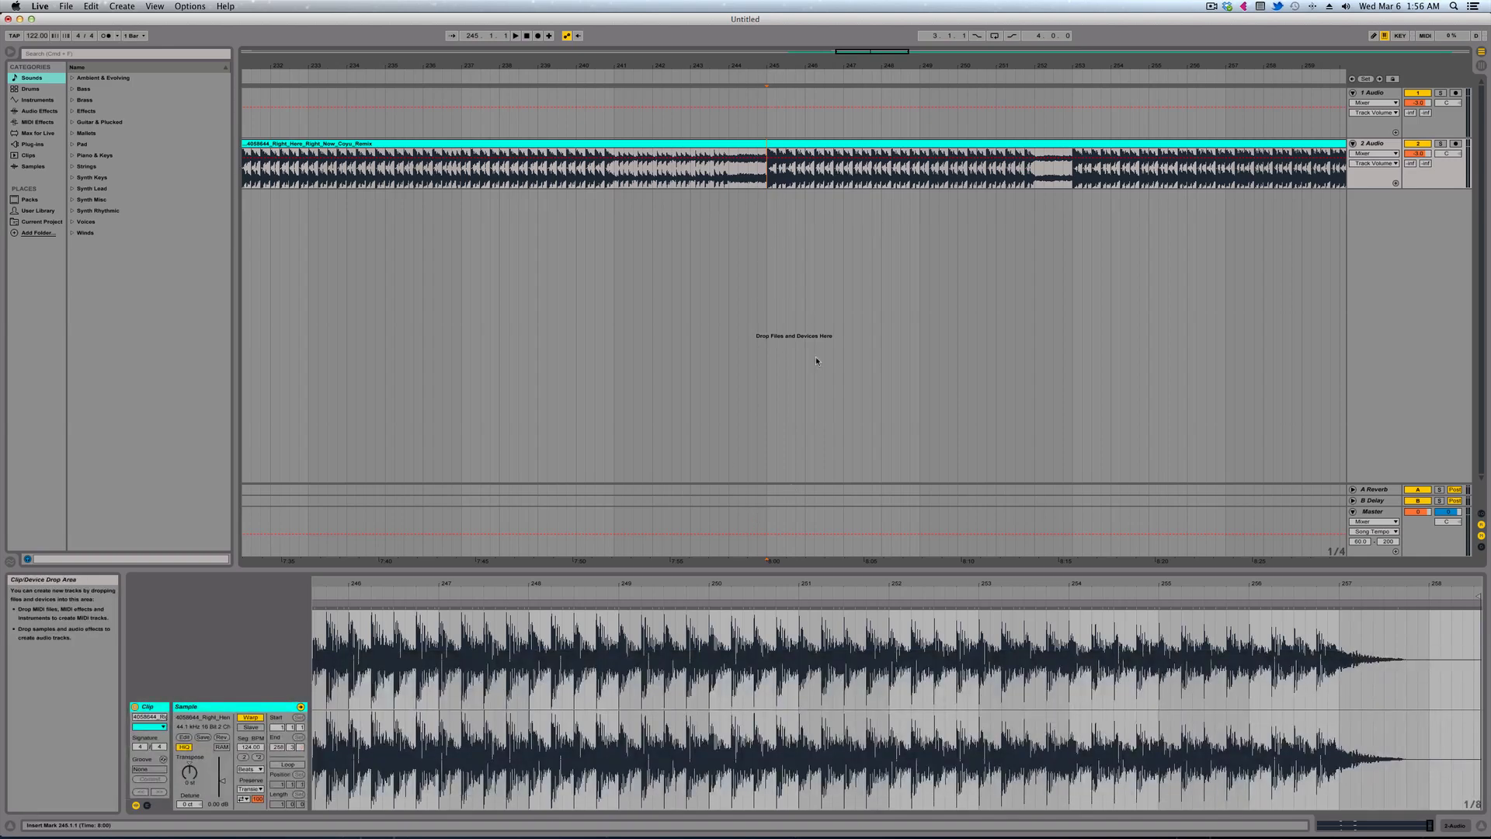
key(super+e)
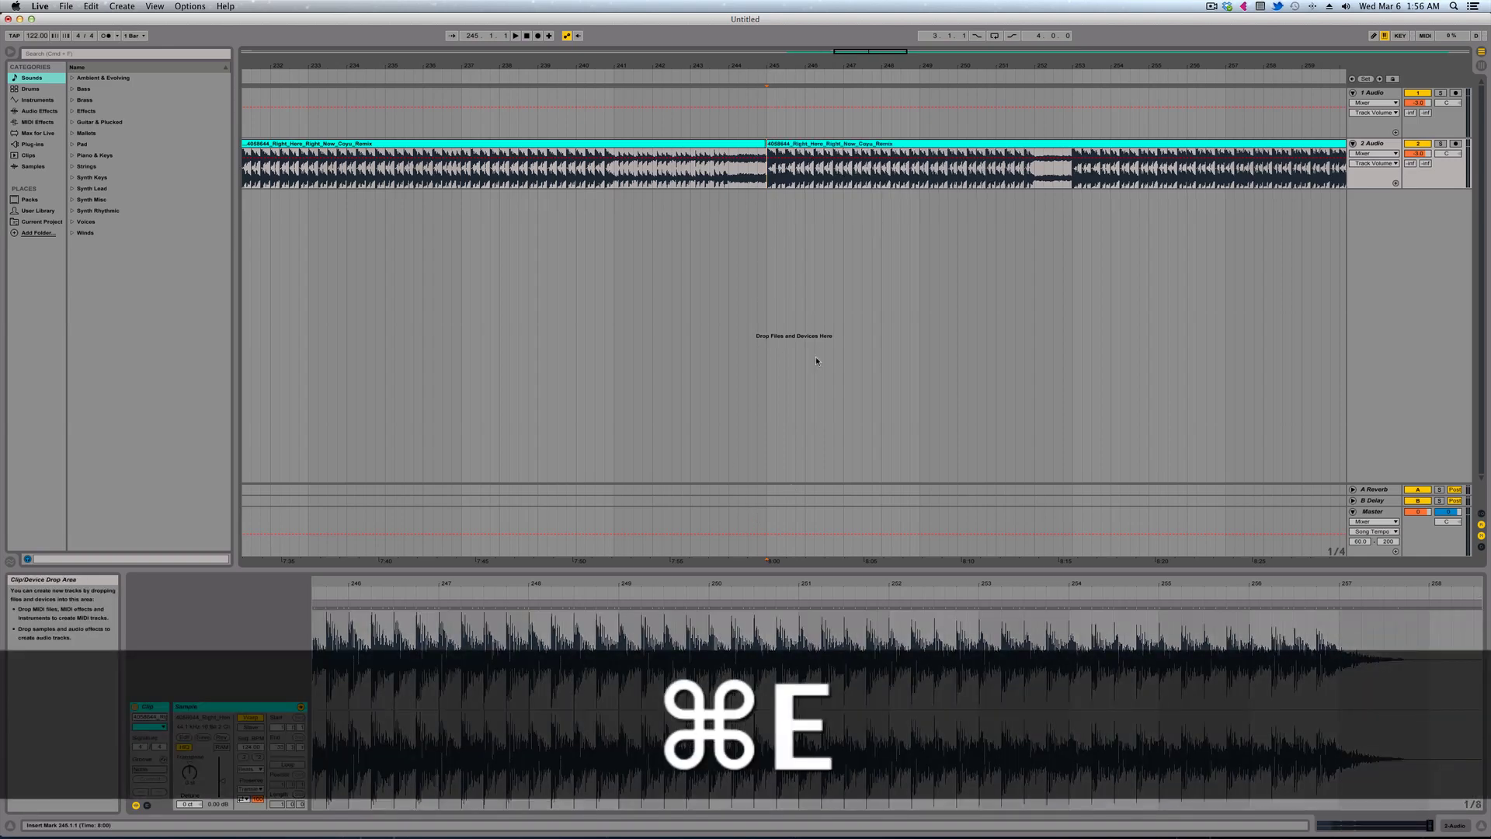
click(822, 146)
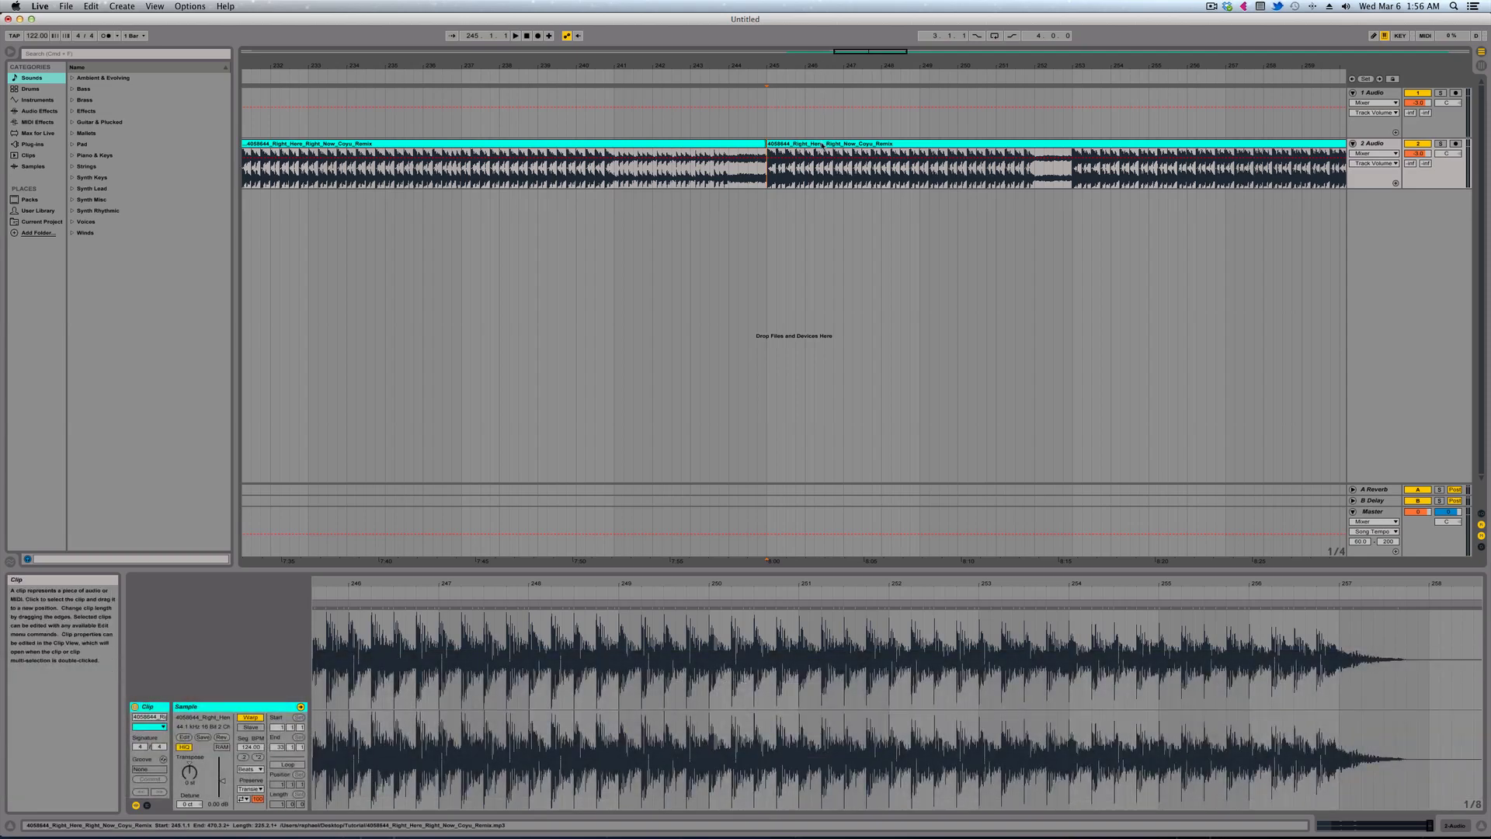
click(823, 146)
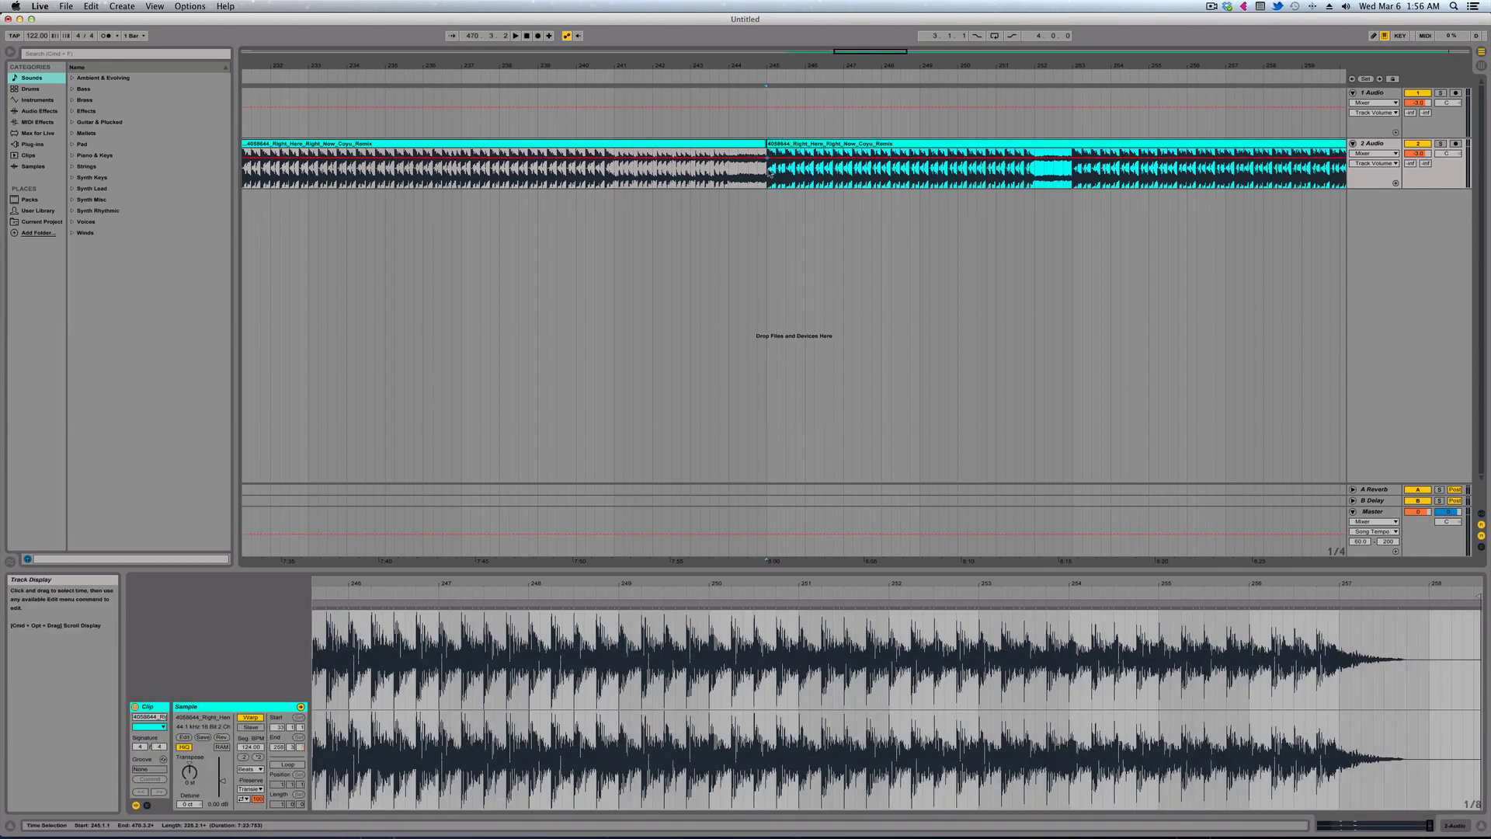
click(807, 145)
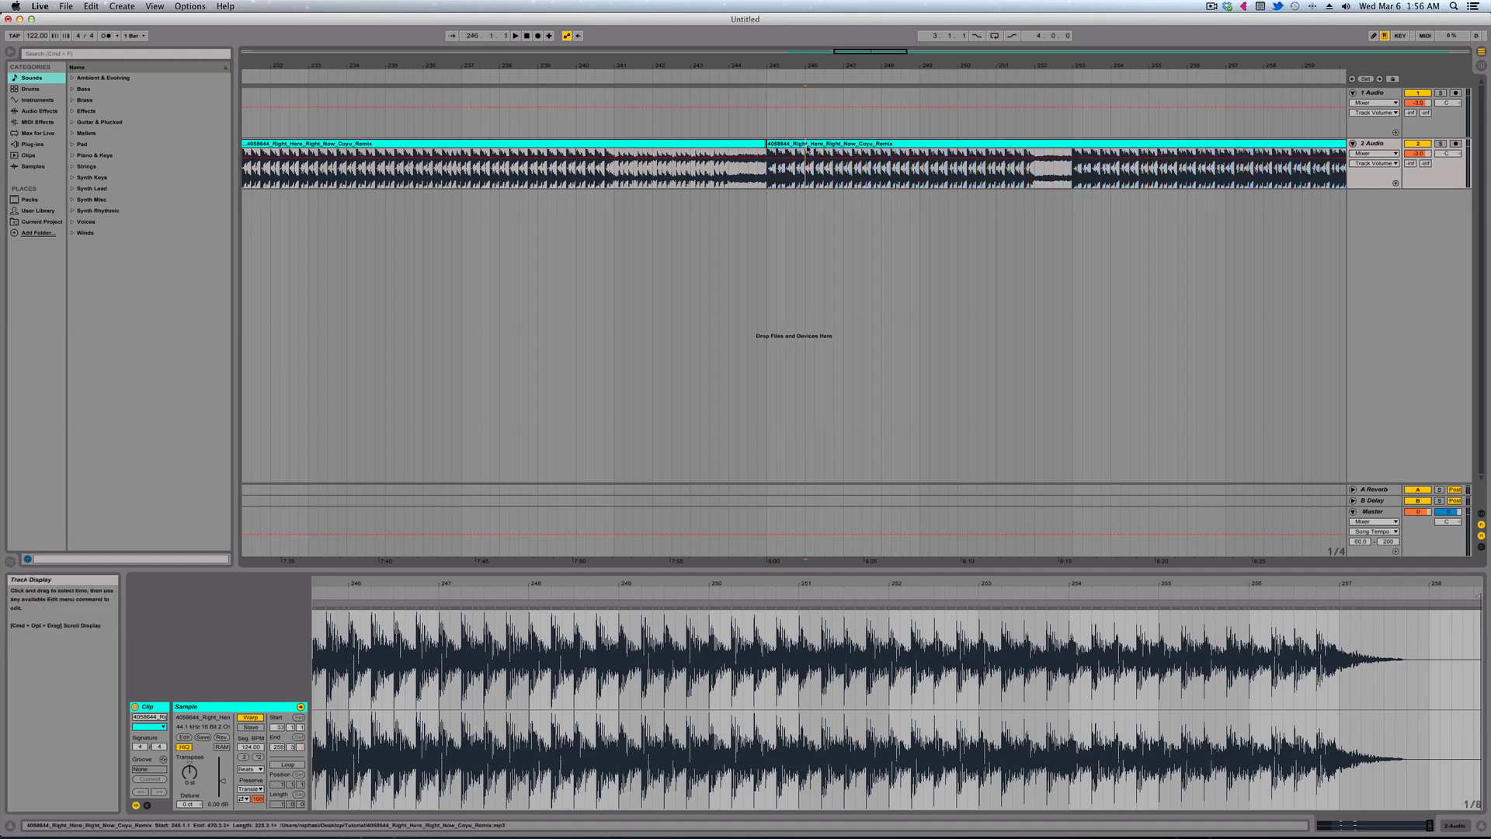
key(super+x)
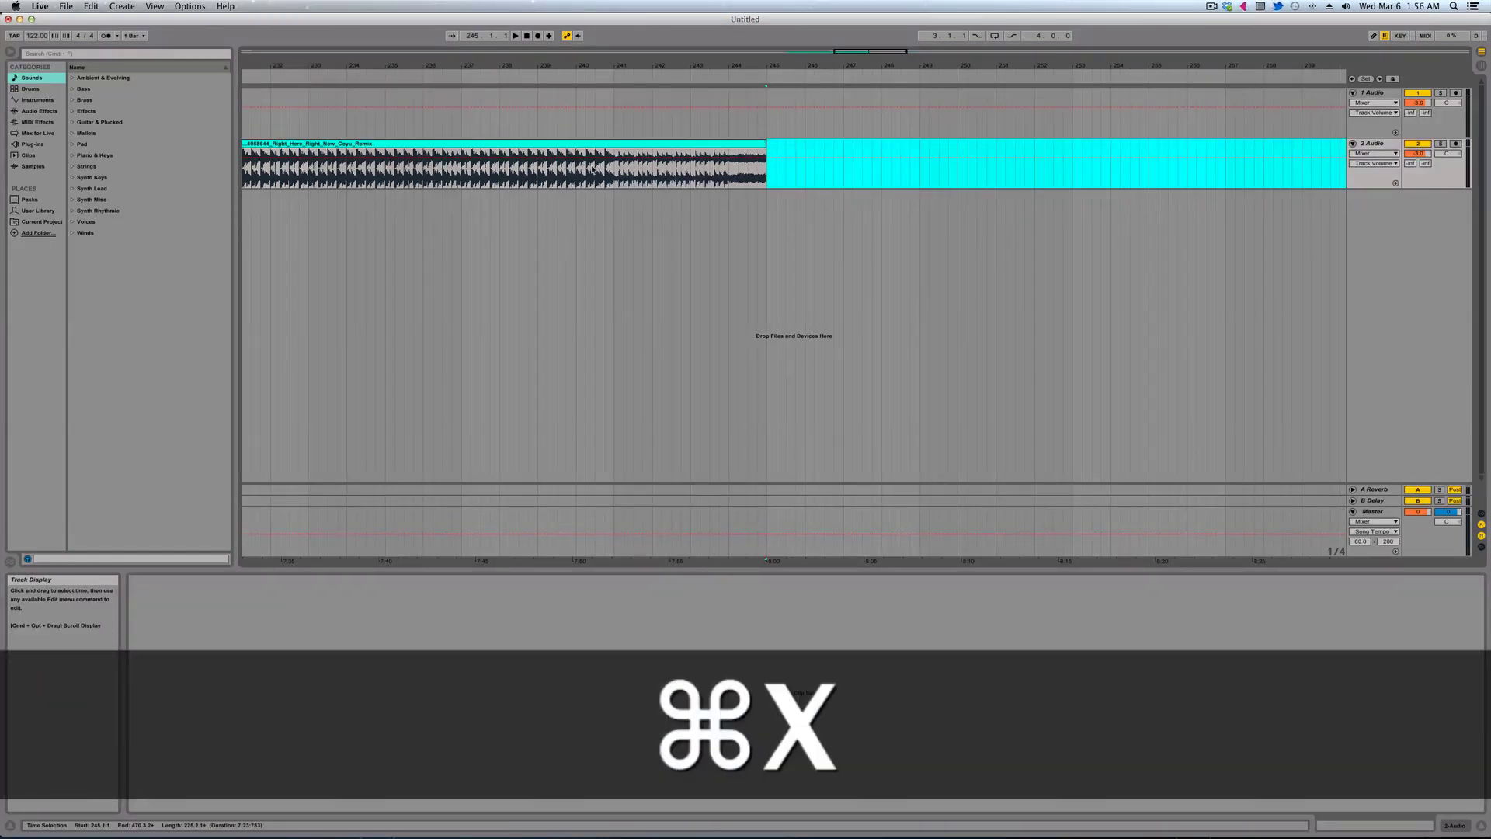
Paste the cut clip onto track 2 at bar 229 and check both clips
scroll(593, 169, left, 10)
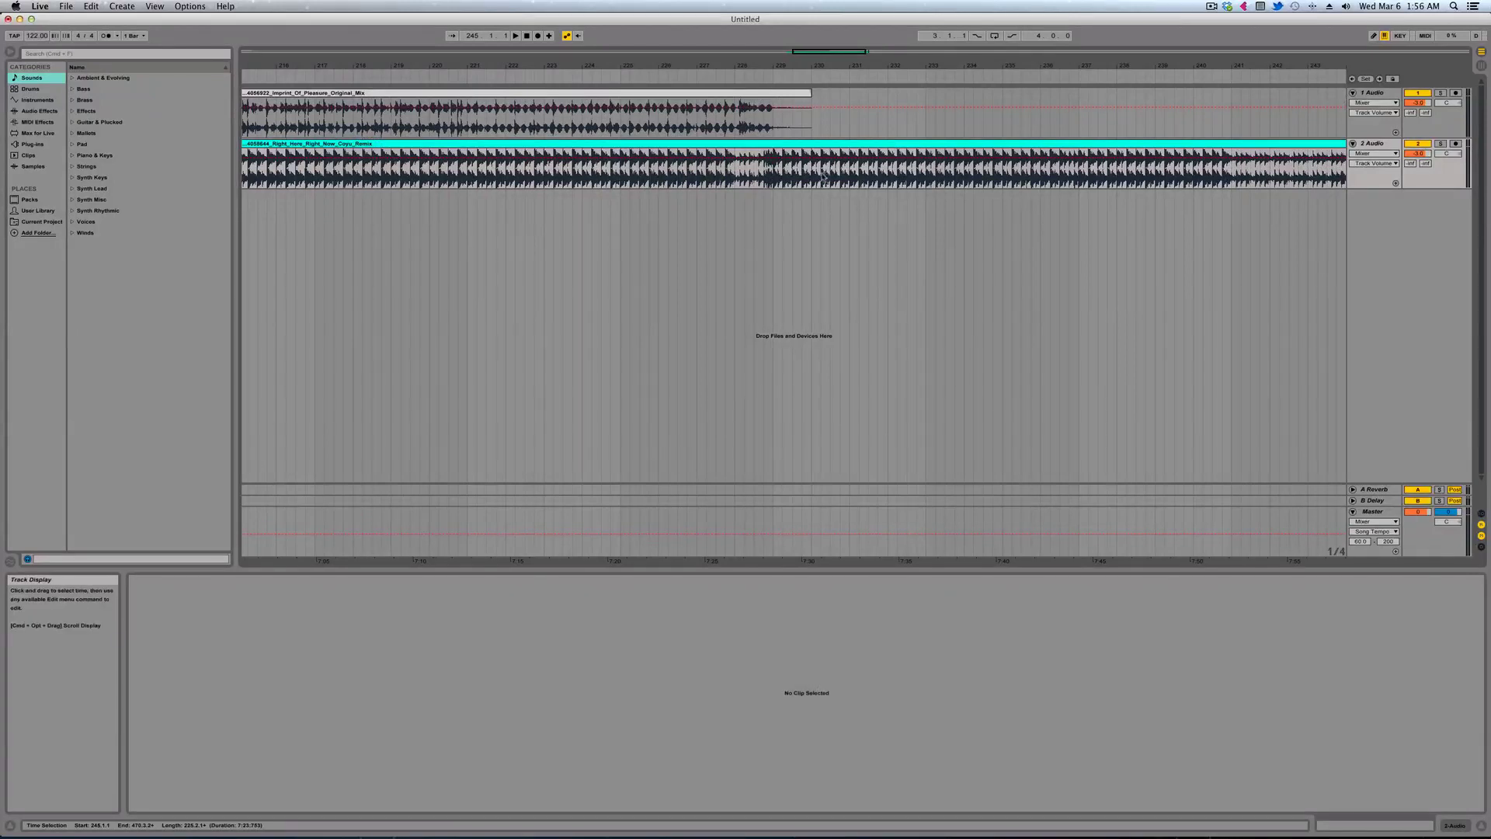
click(718, 123)
key(space)
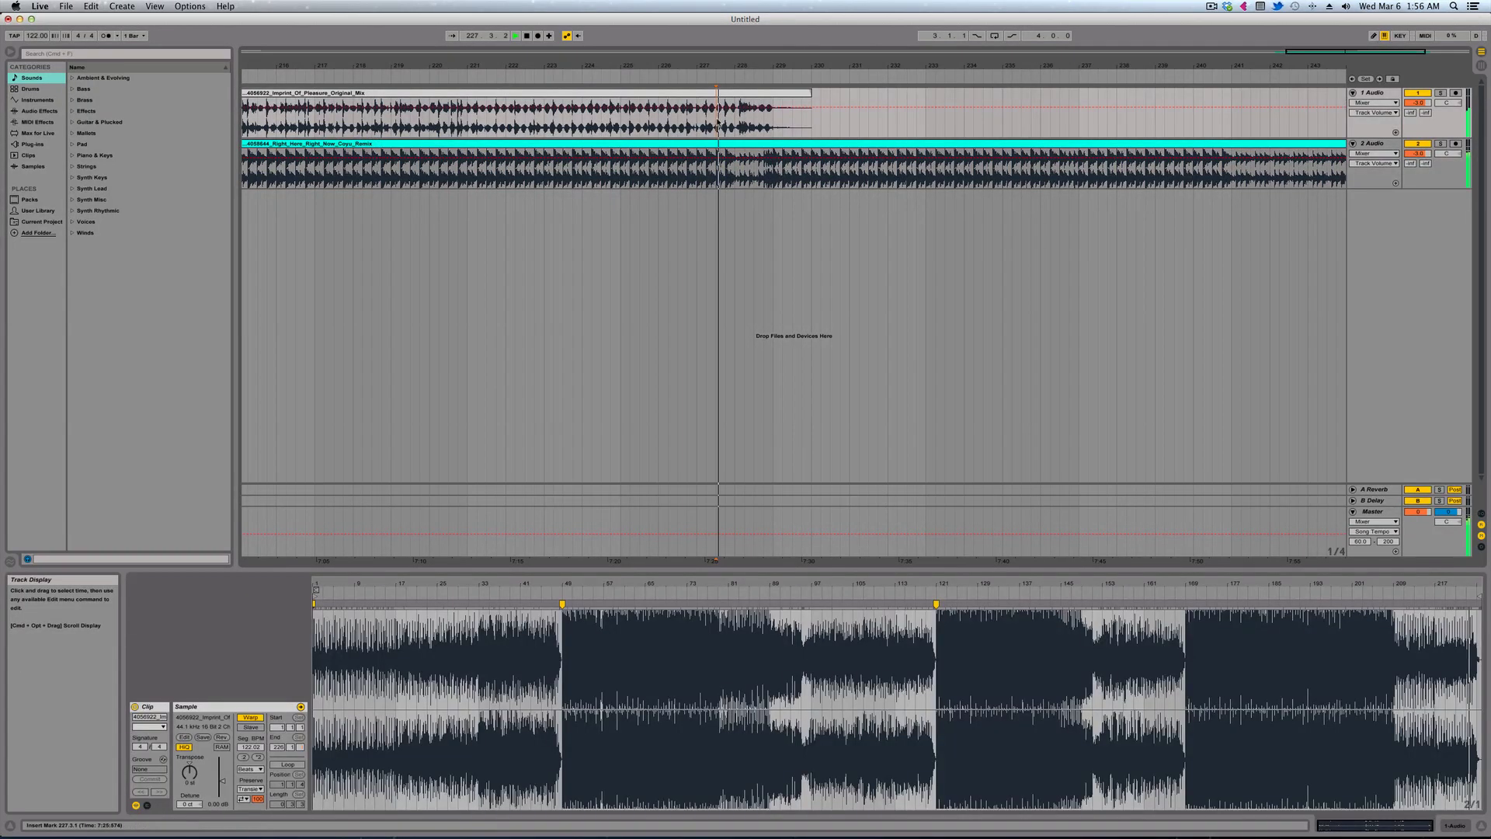
click(769, 178)
key(cmd+v)
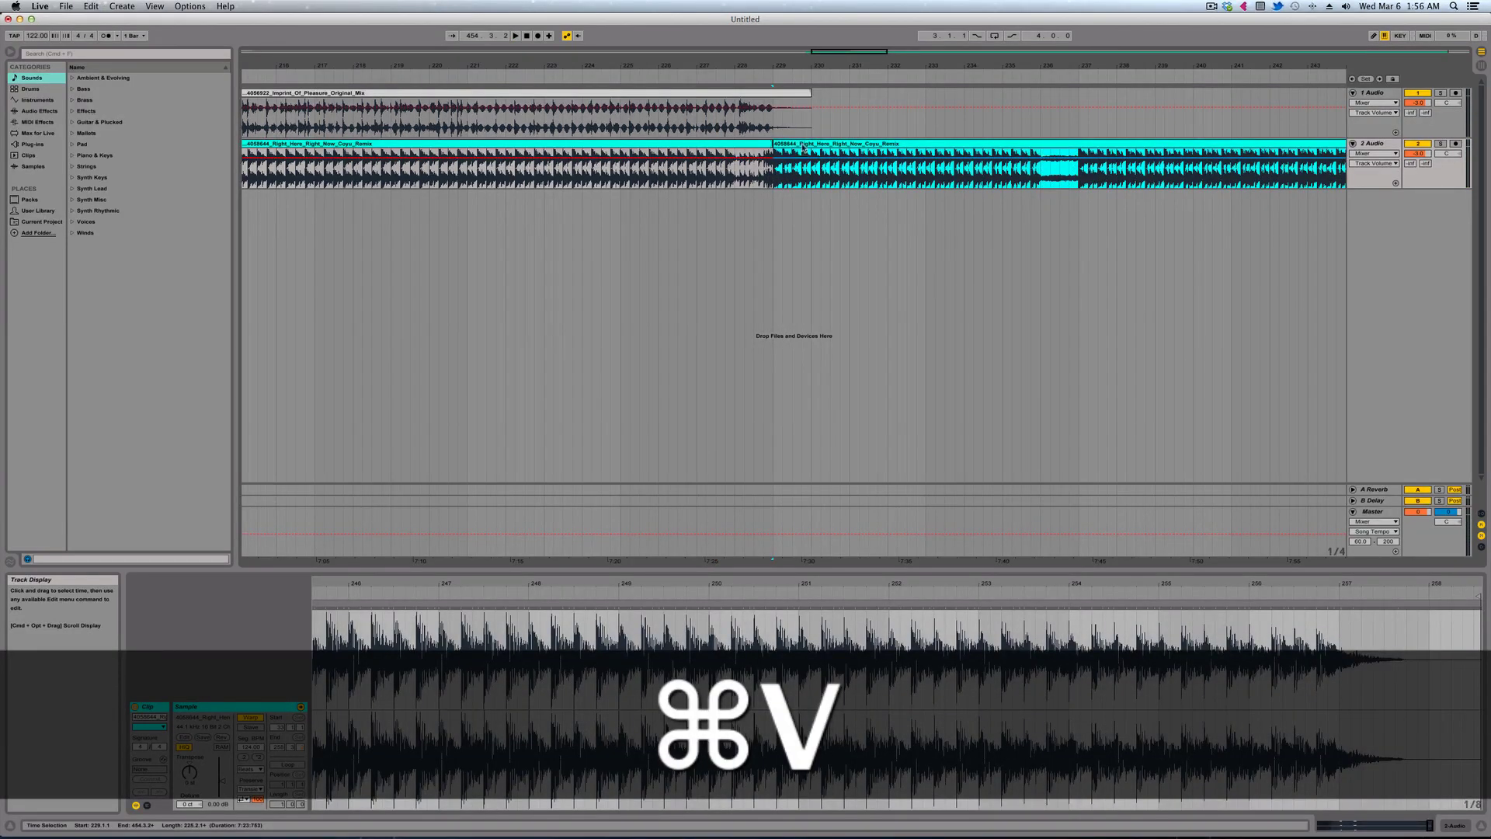
click(761, 147)
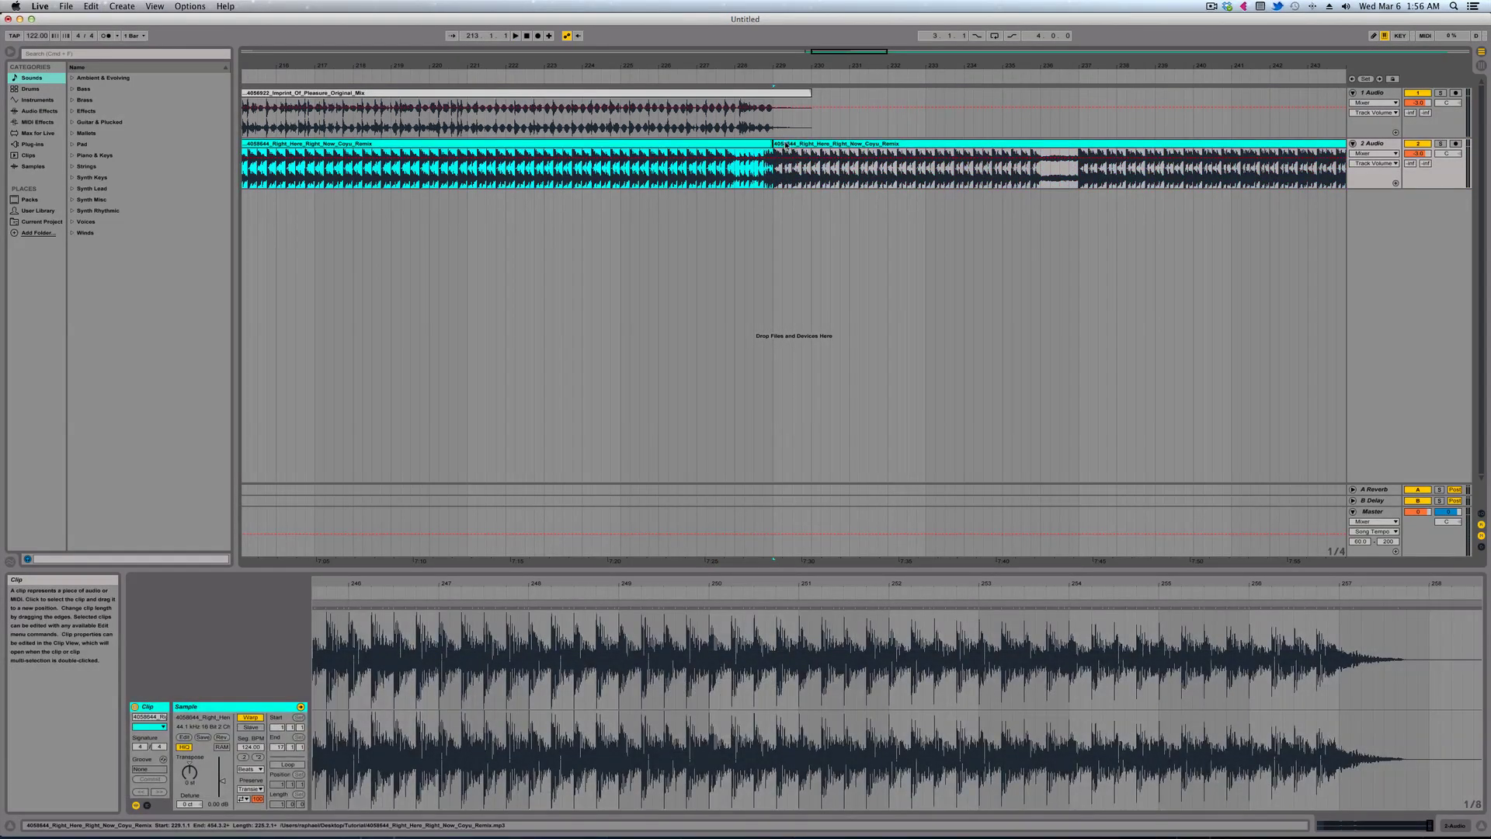
click(773, 147)
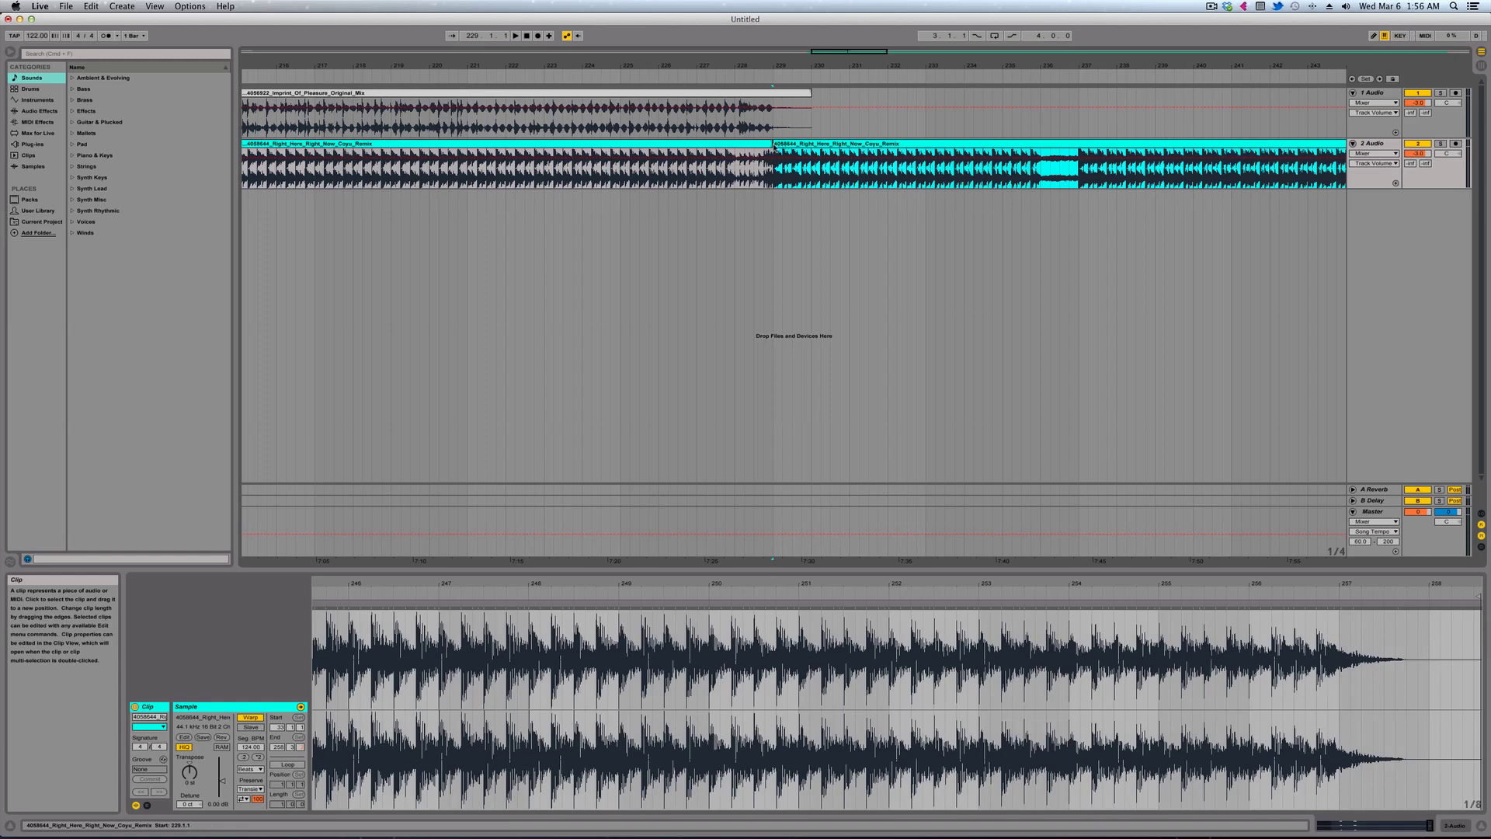
Drag the pasted clip's start back to bar 213.3.1 and set playback at 212.3.1
drag(773, 145, 1025, 145)
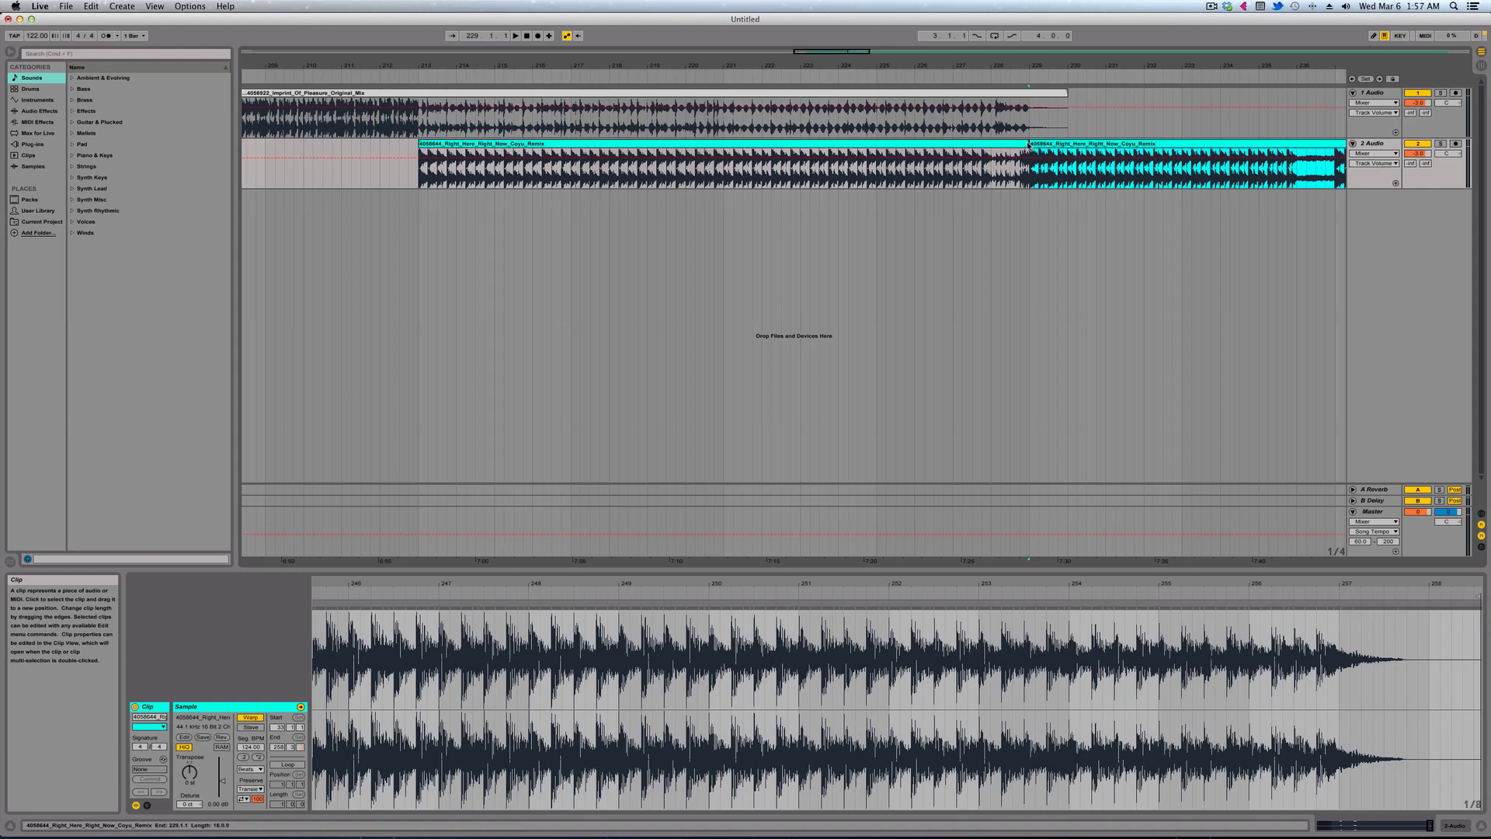
drag(1031, 145, 419, 148)
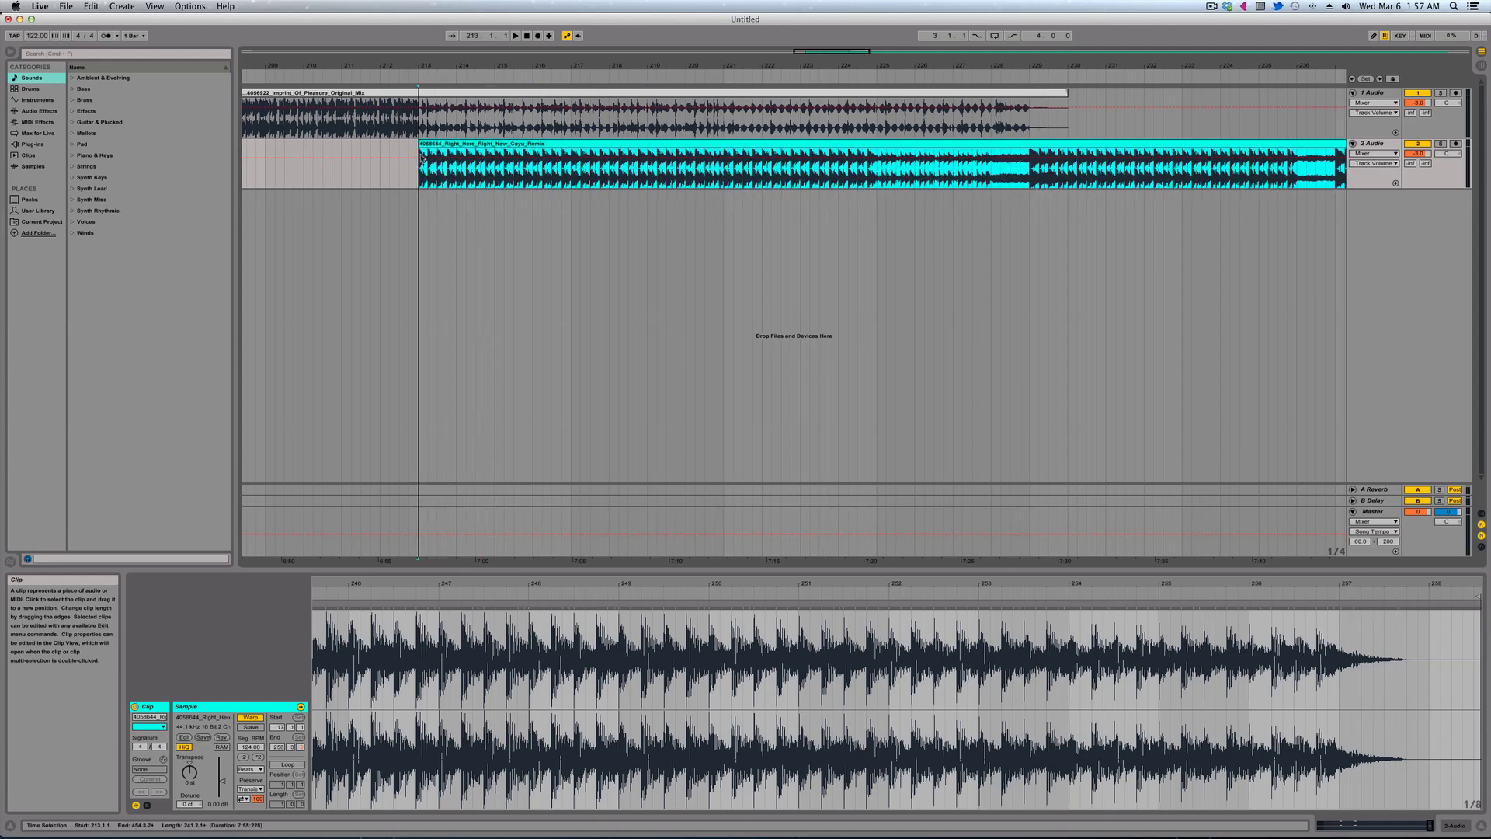
click(403, 129)
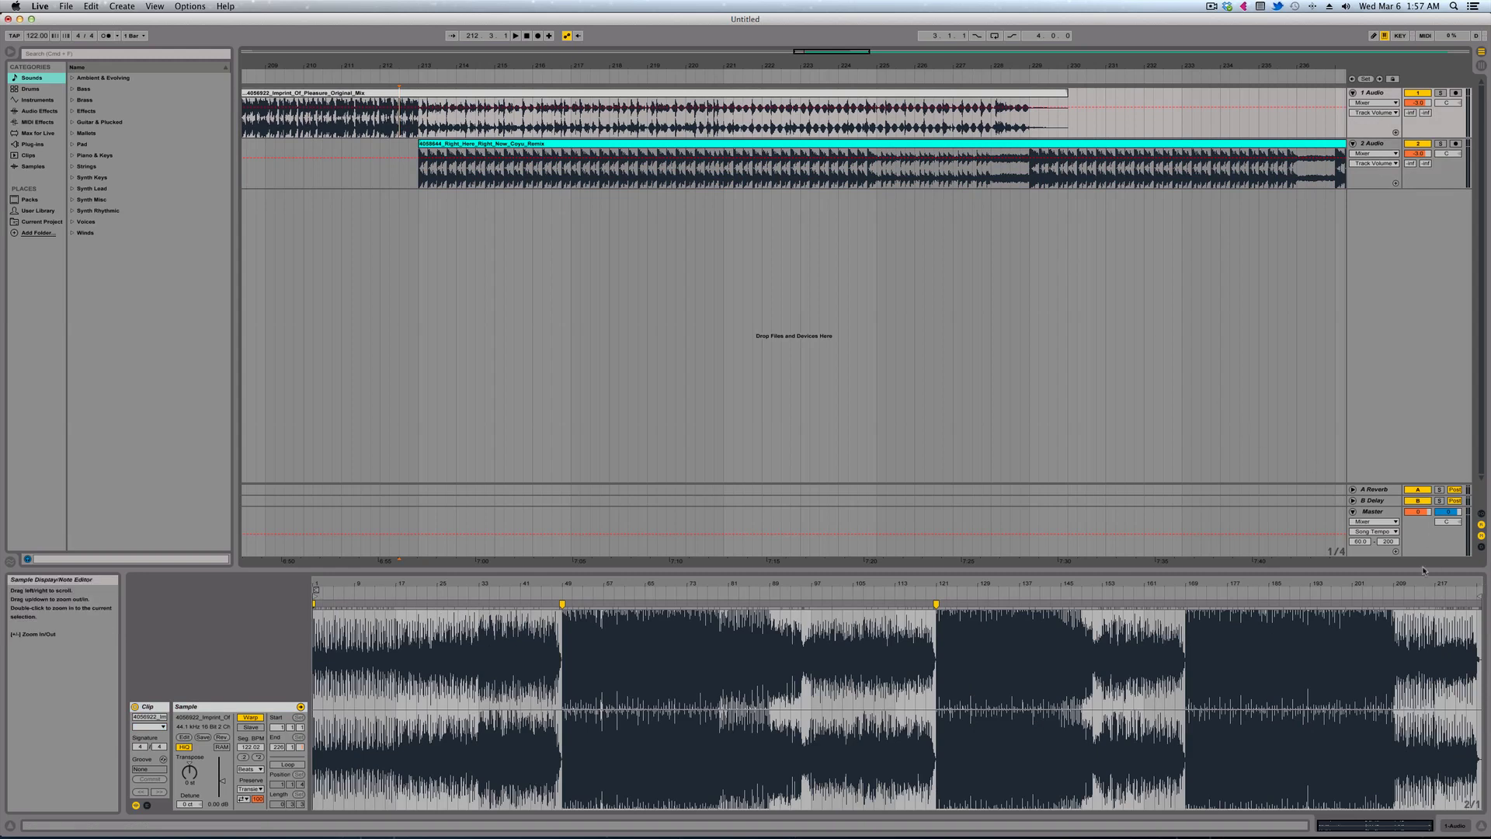
Lower the track 2 and track 1 volume envelopes to -4.3 dB, then set playback at 211.1.2
key(space)
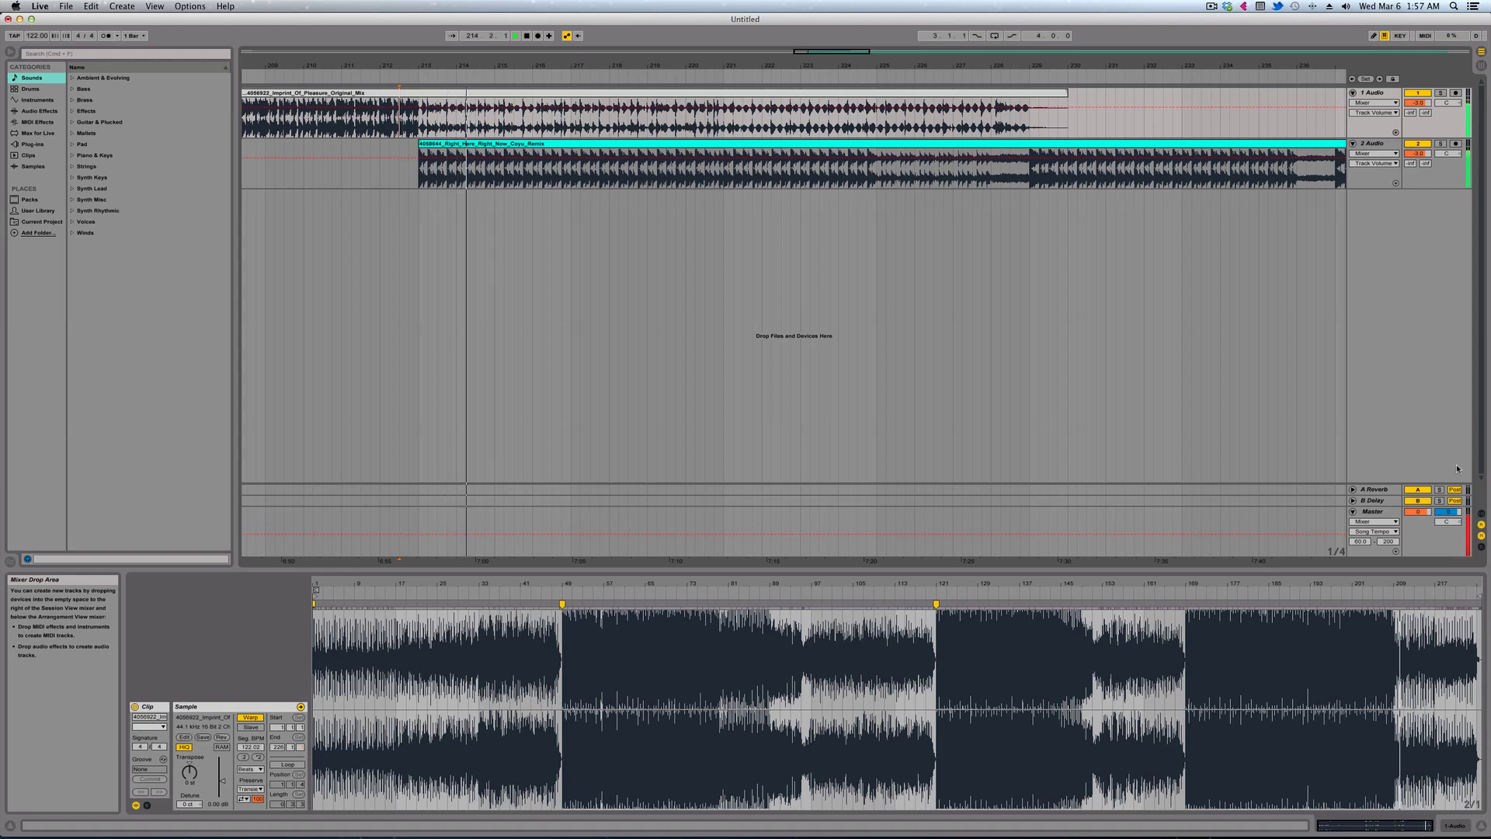
click(1029, 159)
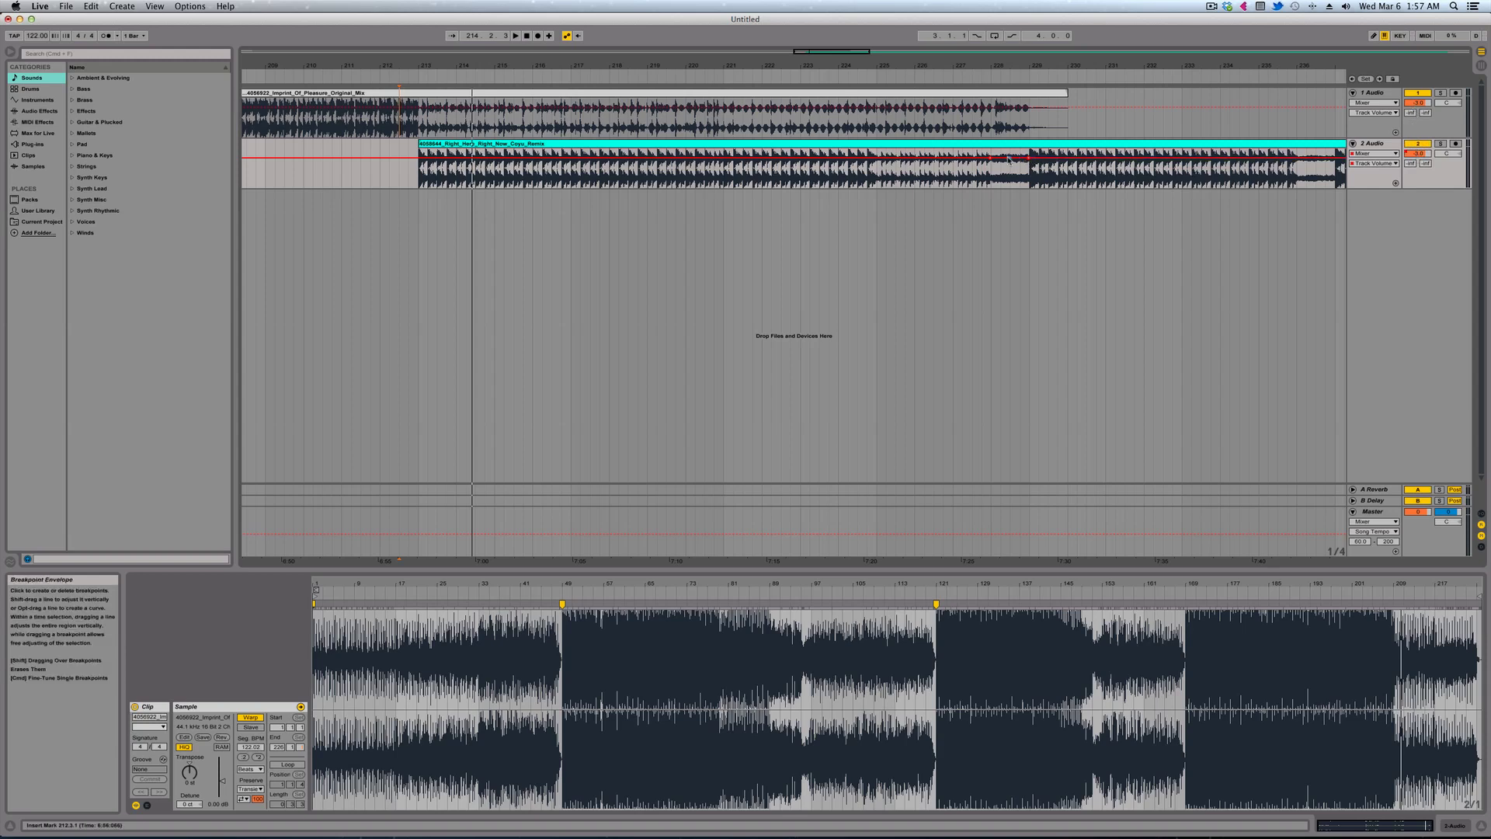
drag(990, 158, 990, 162)
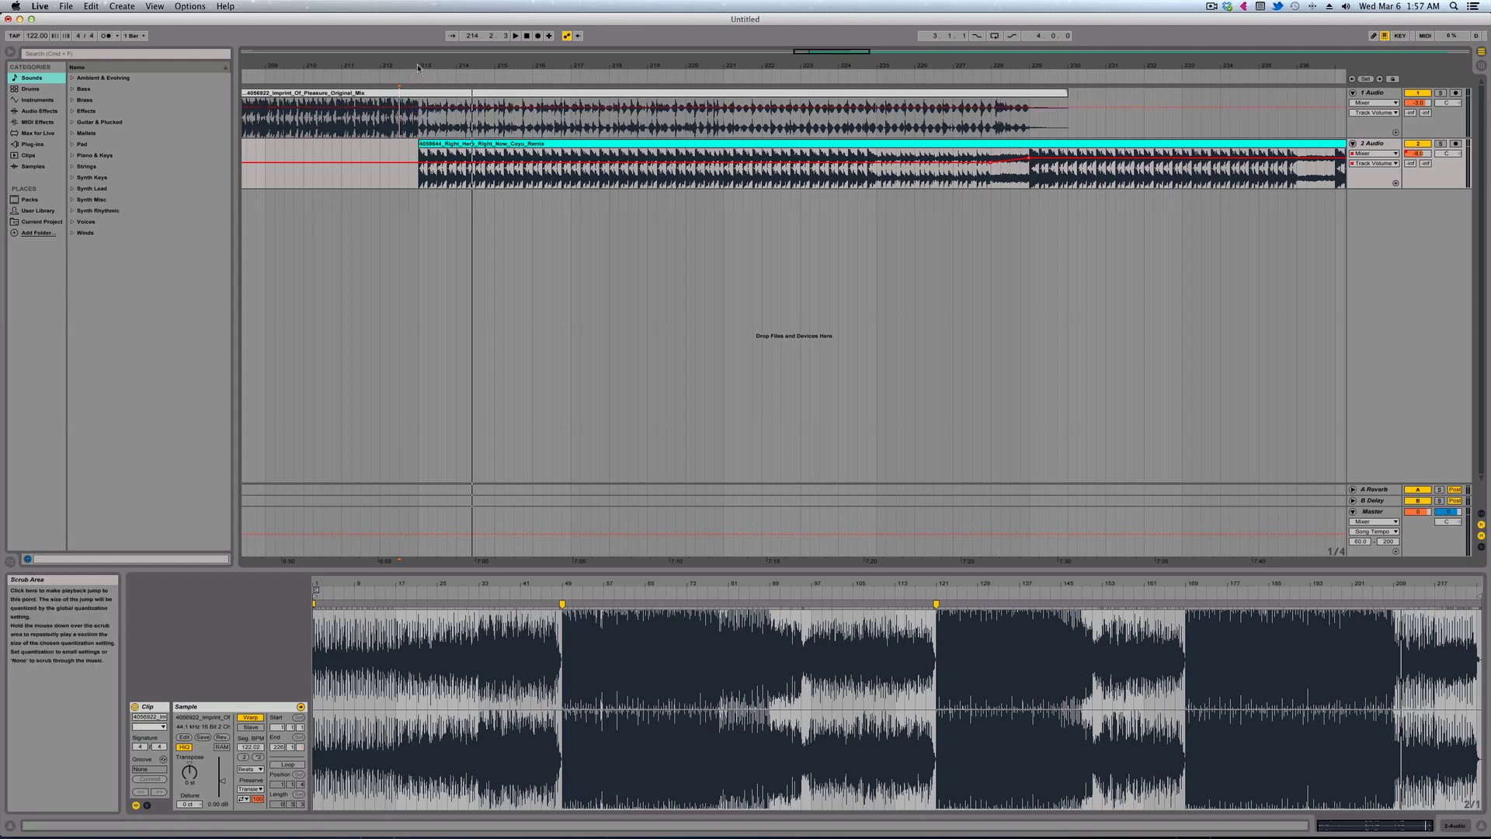
drag(420, 74, 423, 105)
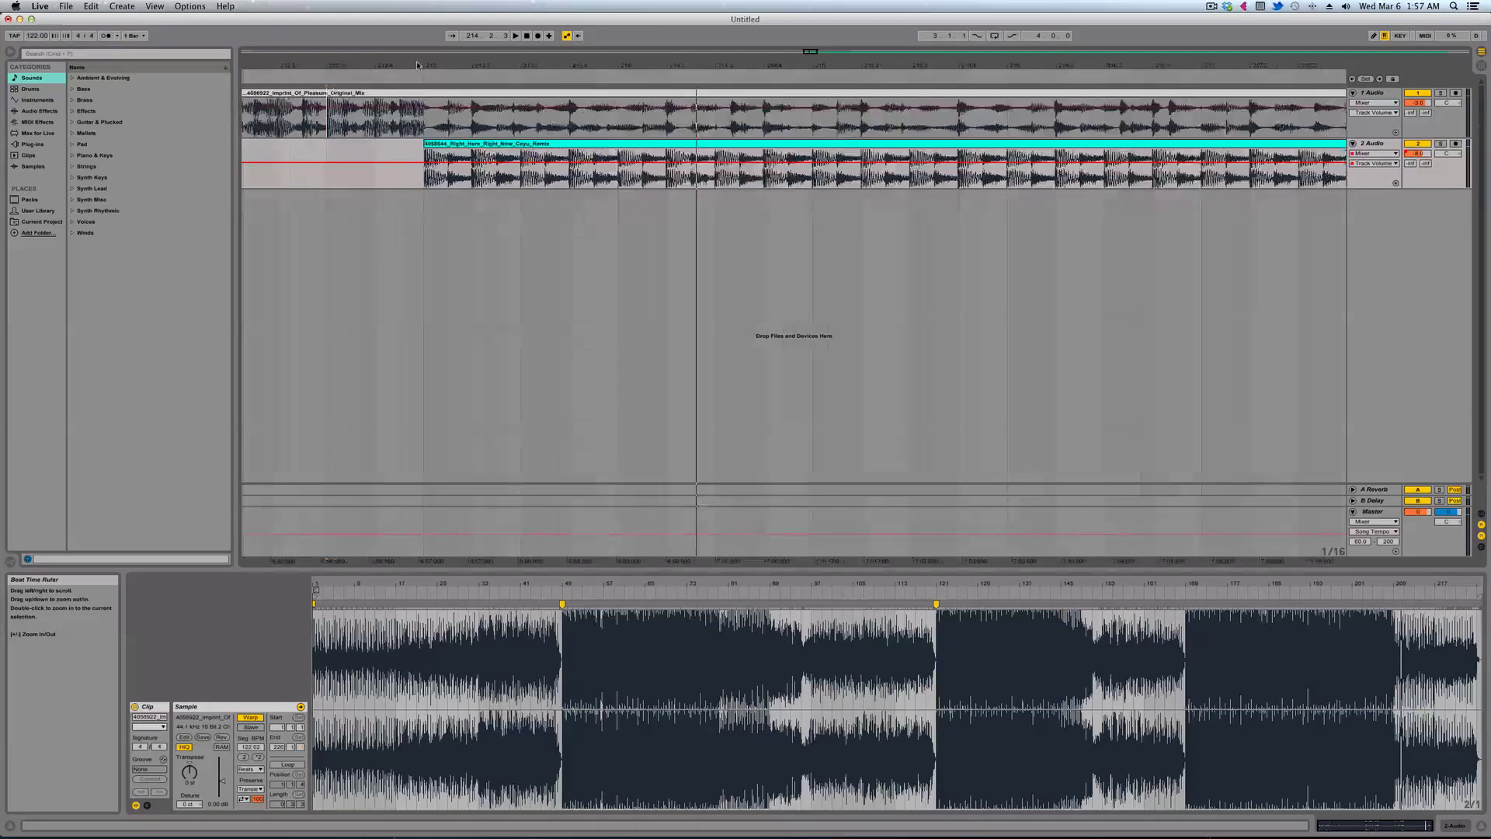
click(423, 107)
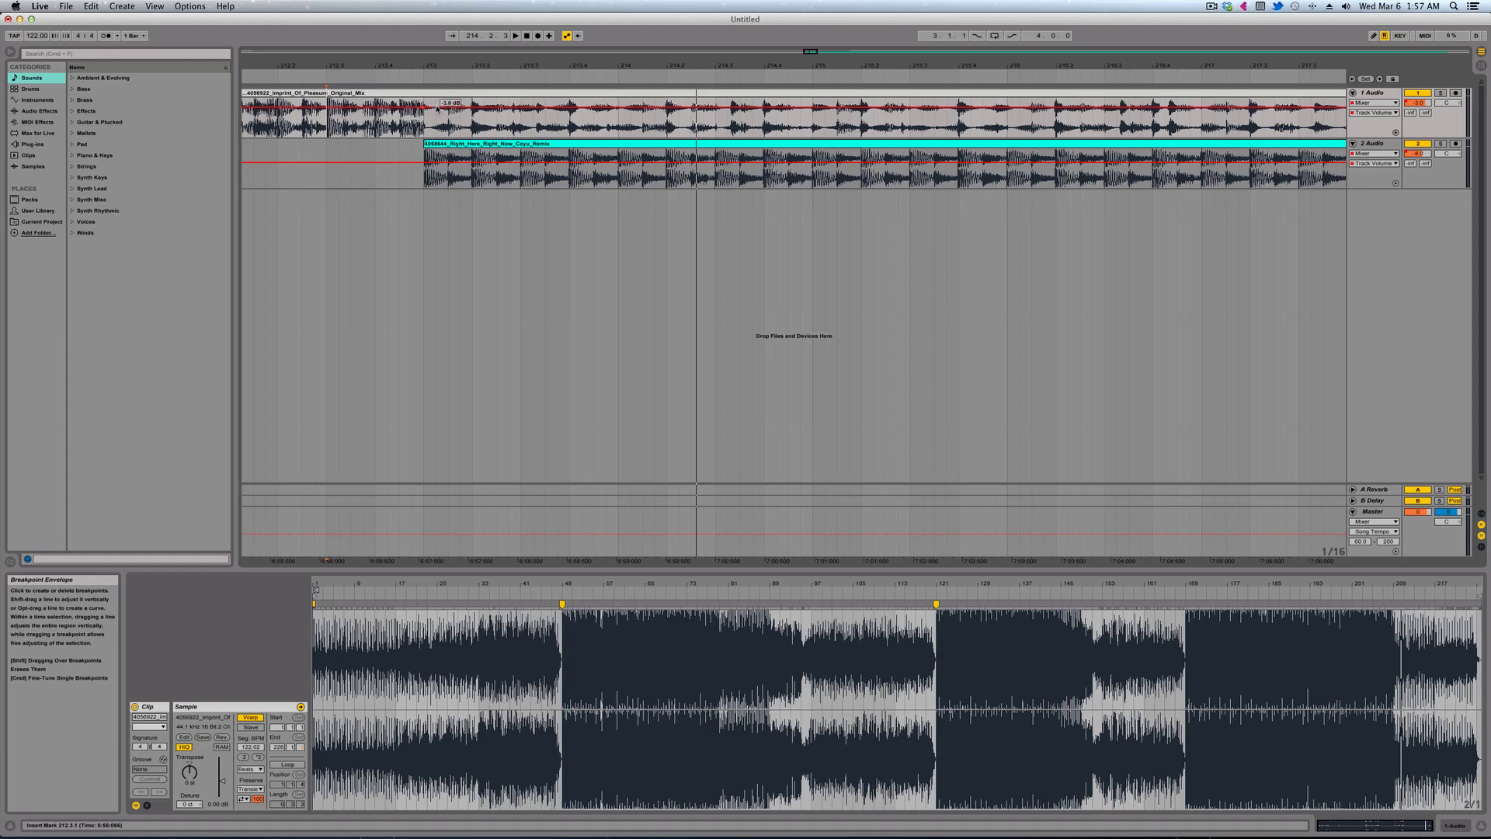
drag(437, 109, 436, 111)
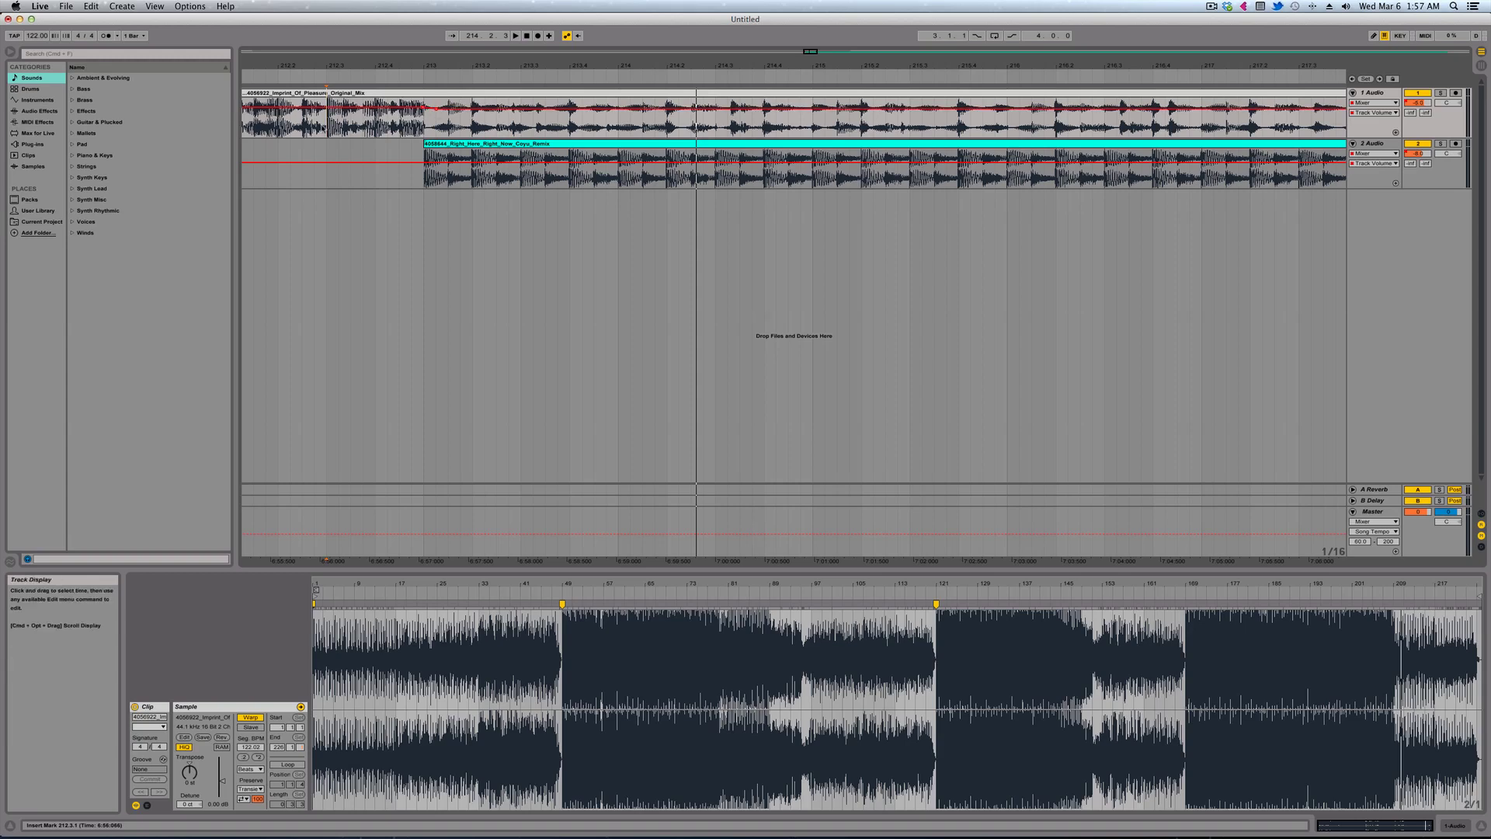
scroll(321, 127, left, 5)
click(327, 127)
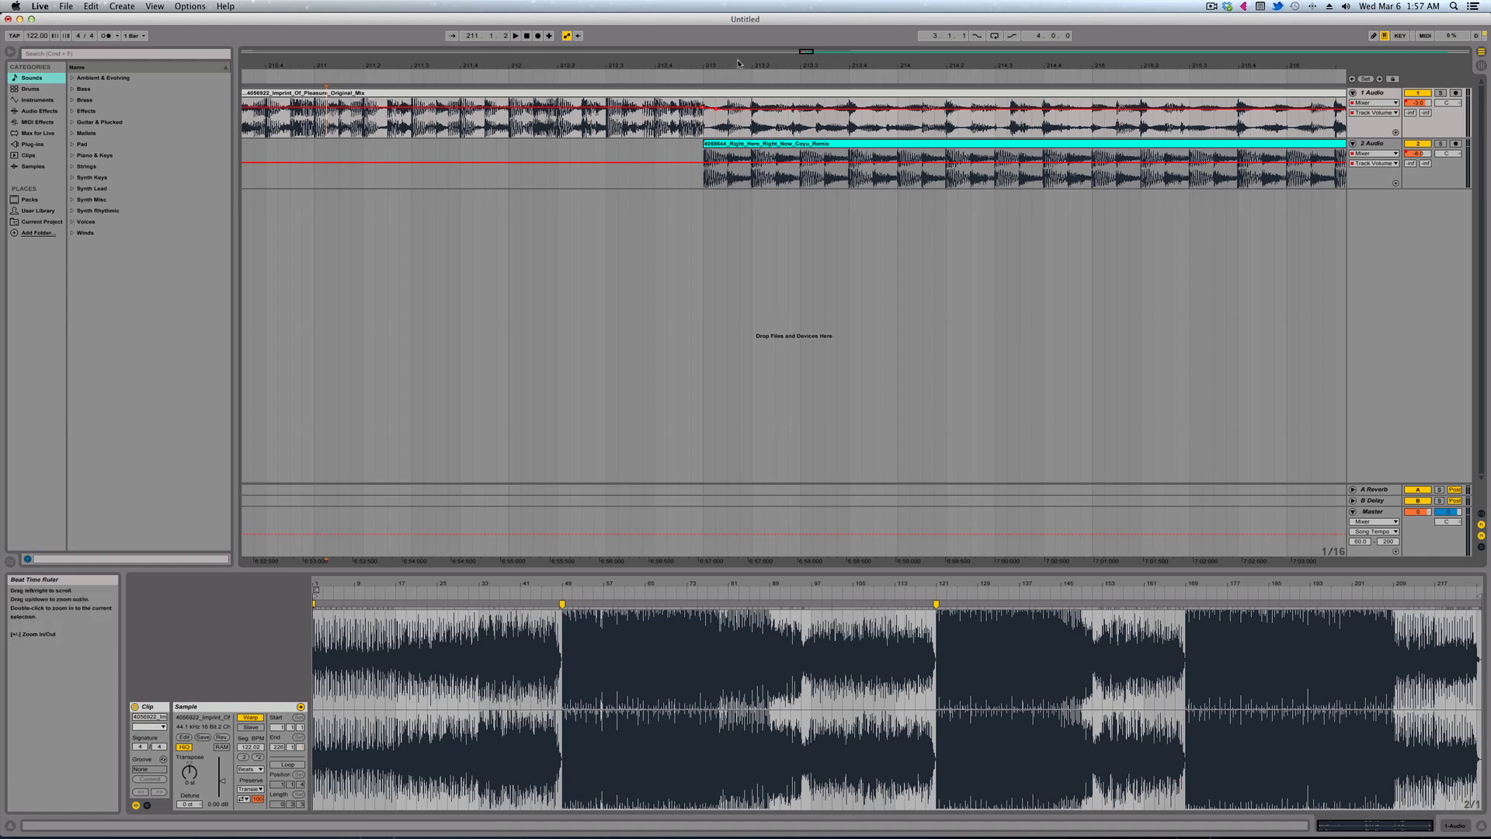
Play the overlap and nudge track 1's volume envelope down slightly
key(space)
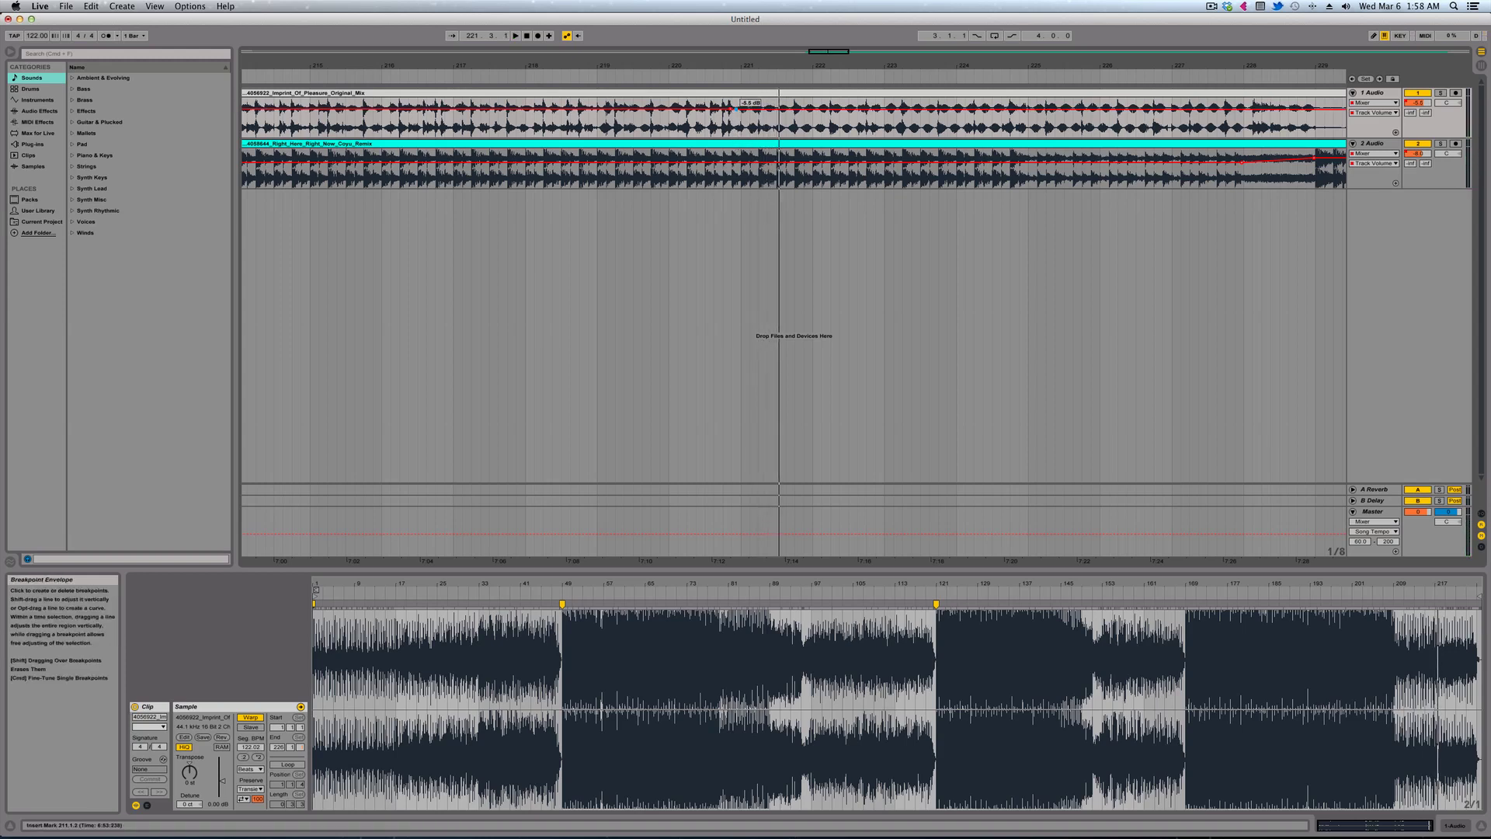
drag(736, 108, 737, 110)
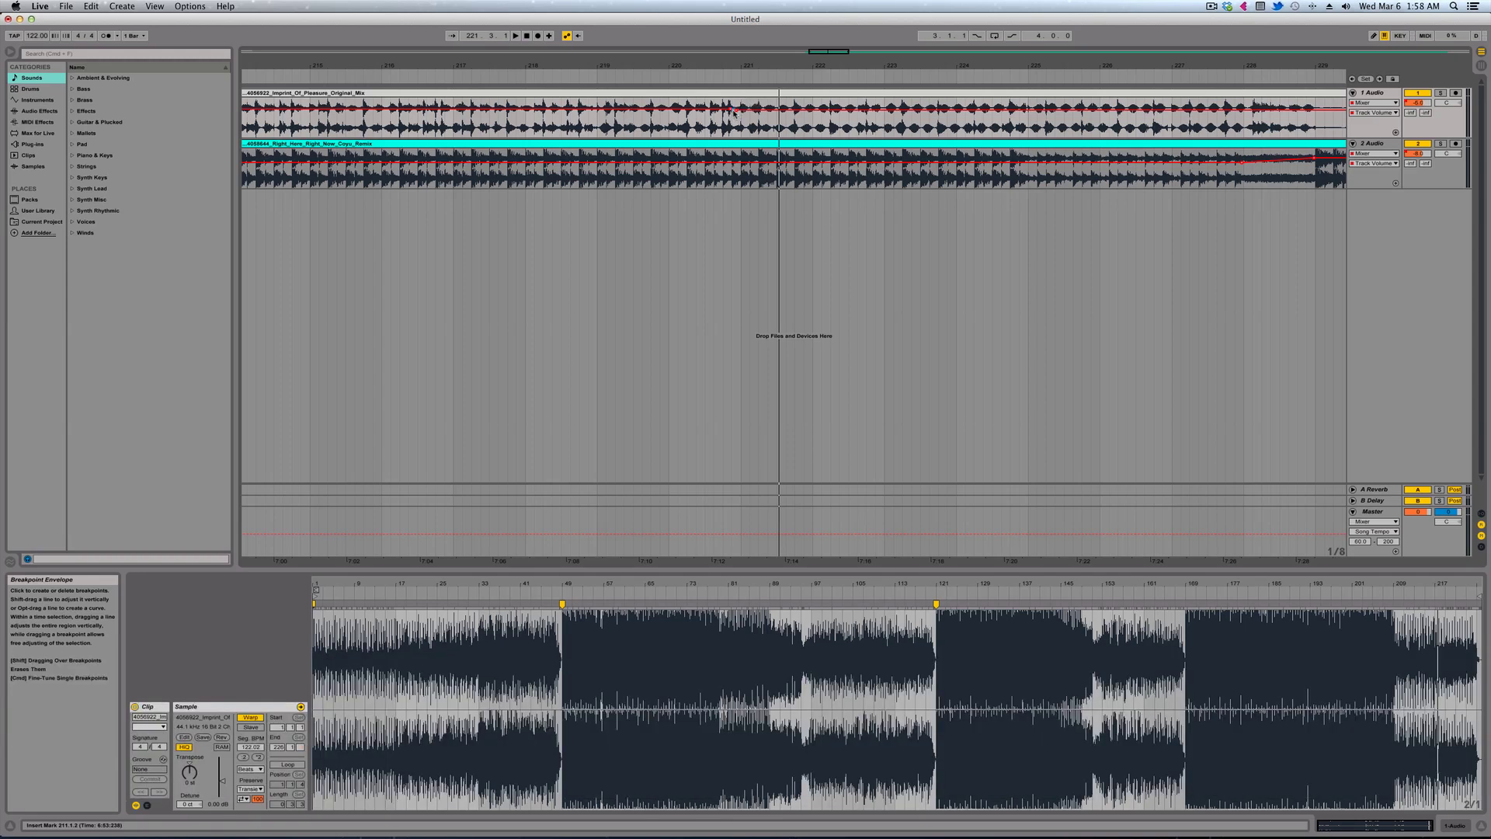
key(super)
Fine-lower track 2's envelope segment to about -8.0 dB and track 1's envelope end to -8.8 dB
super+click(732, 164)
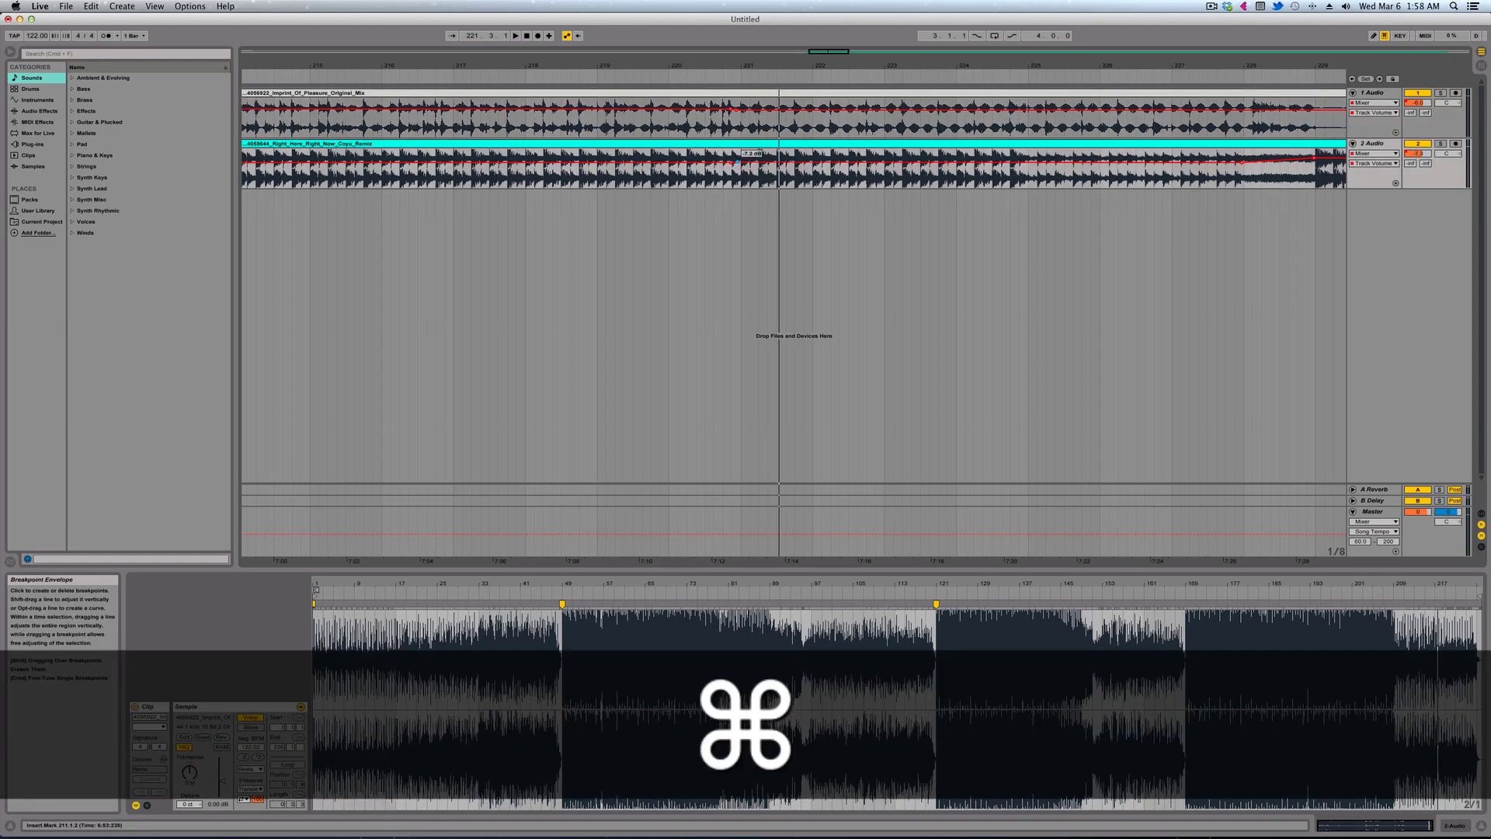
scroll(794, 287, right, 2)
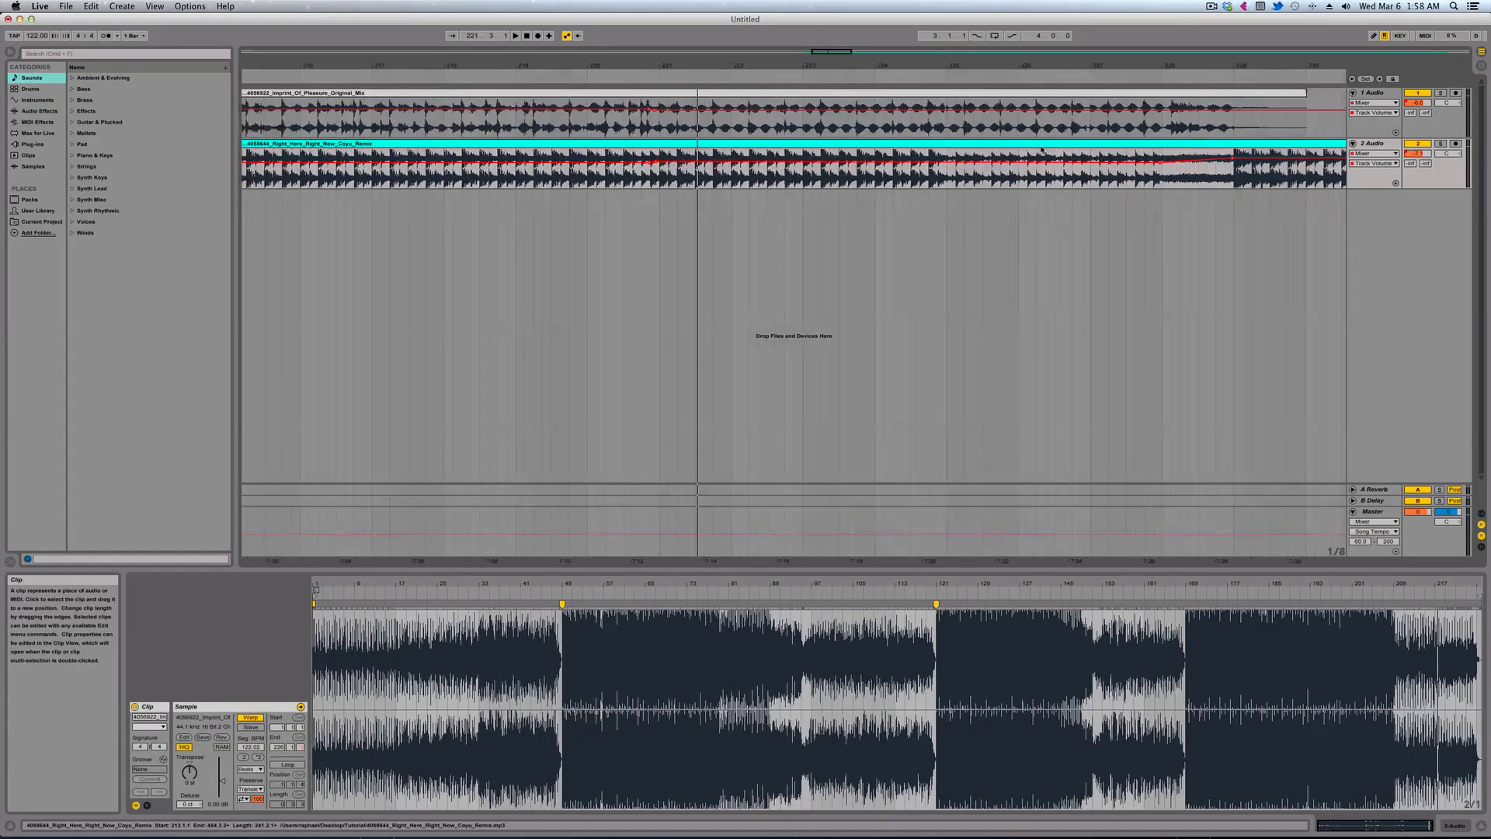
key(super)
drag(1161, 161, 1160, 165)
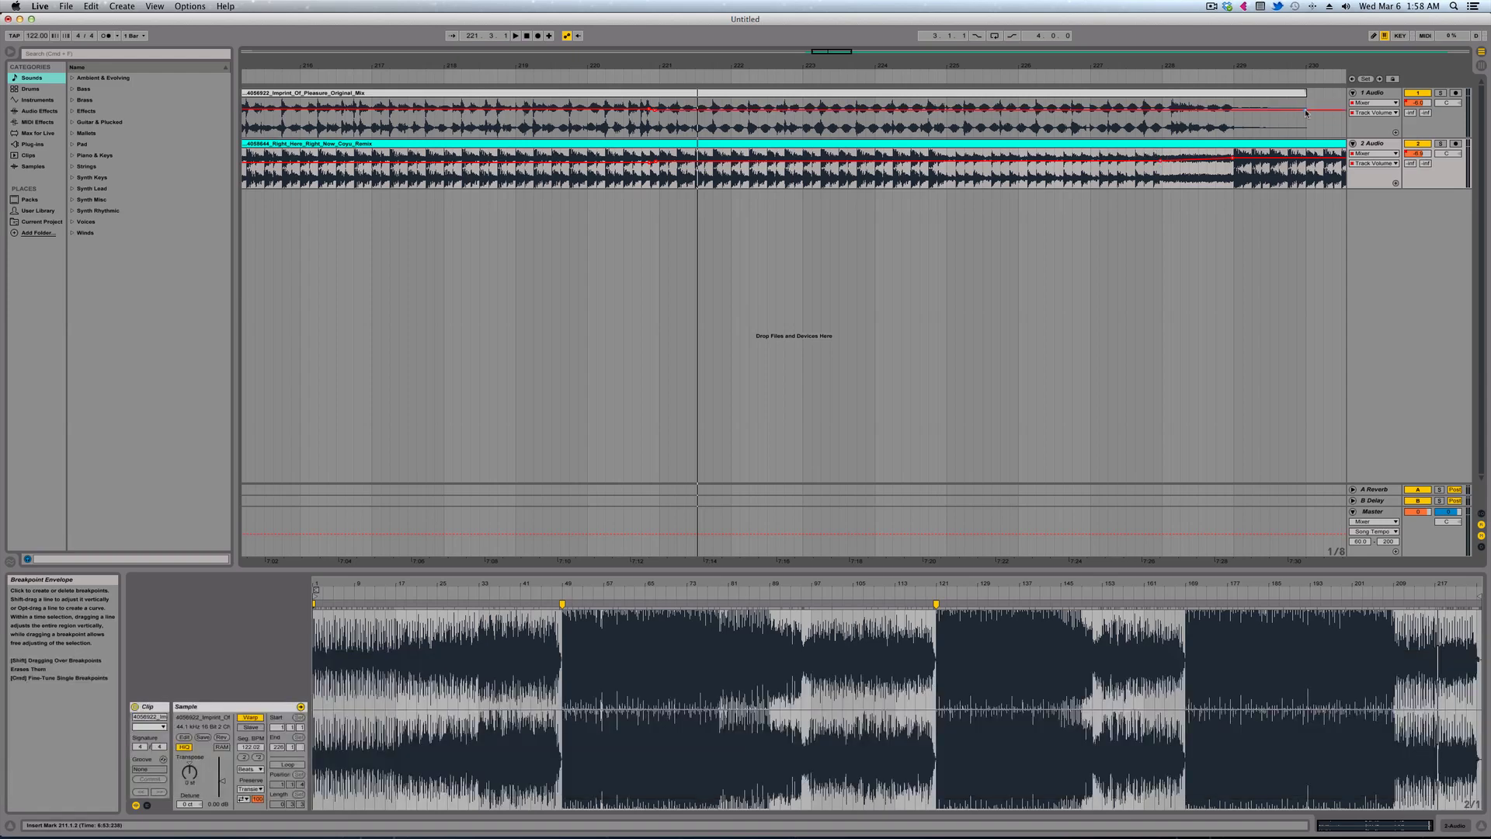
key(super)
drag(1306, 111, 1305, 113)
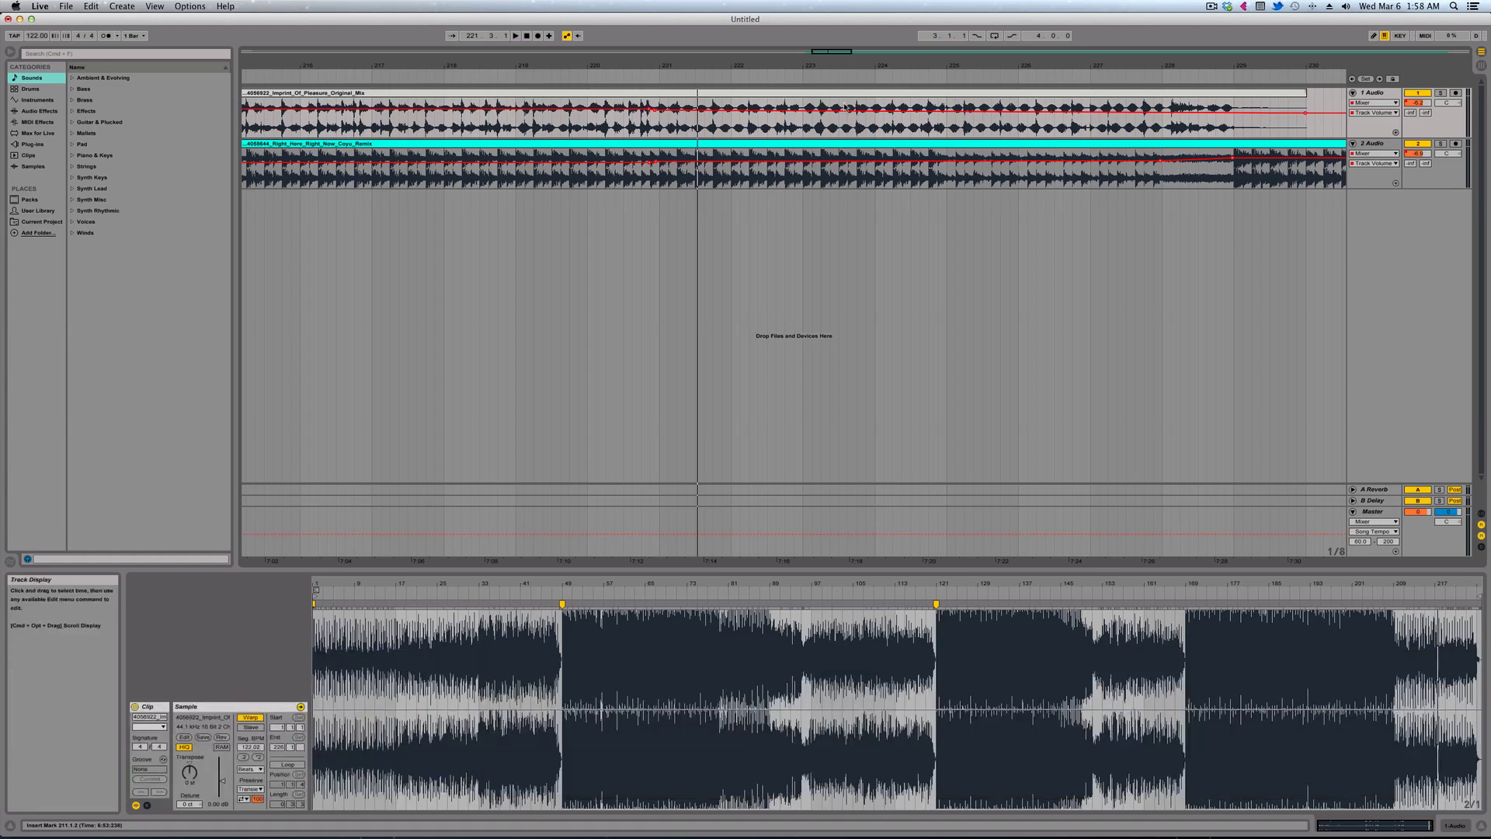
Set the playback start at bar 212.1.3 and zoom out to see both clips
scroll(422, 115, left, 10)
click(406, 130)
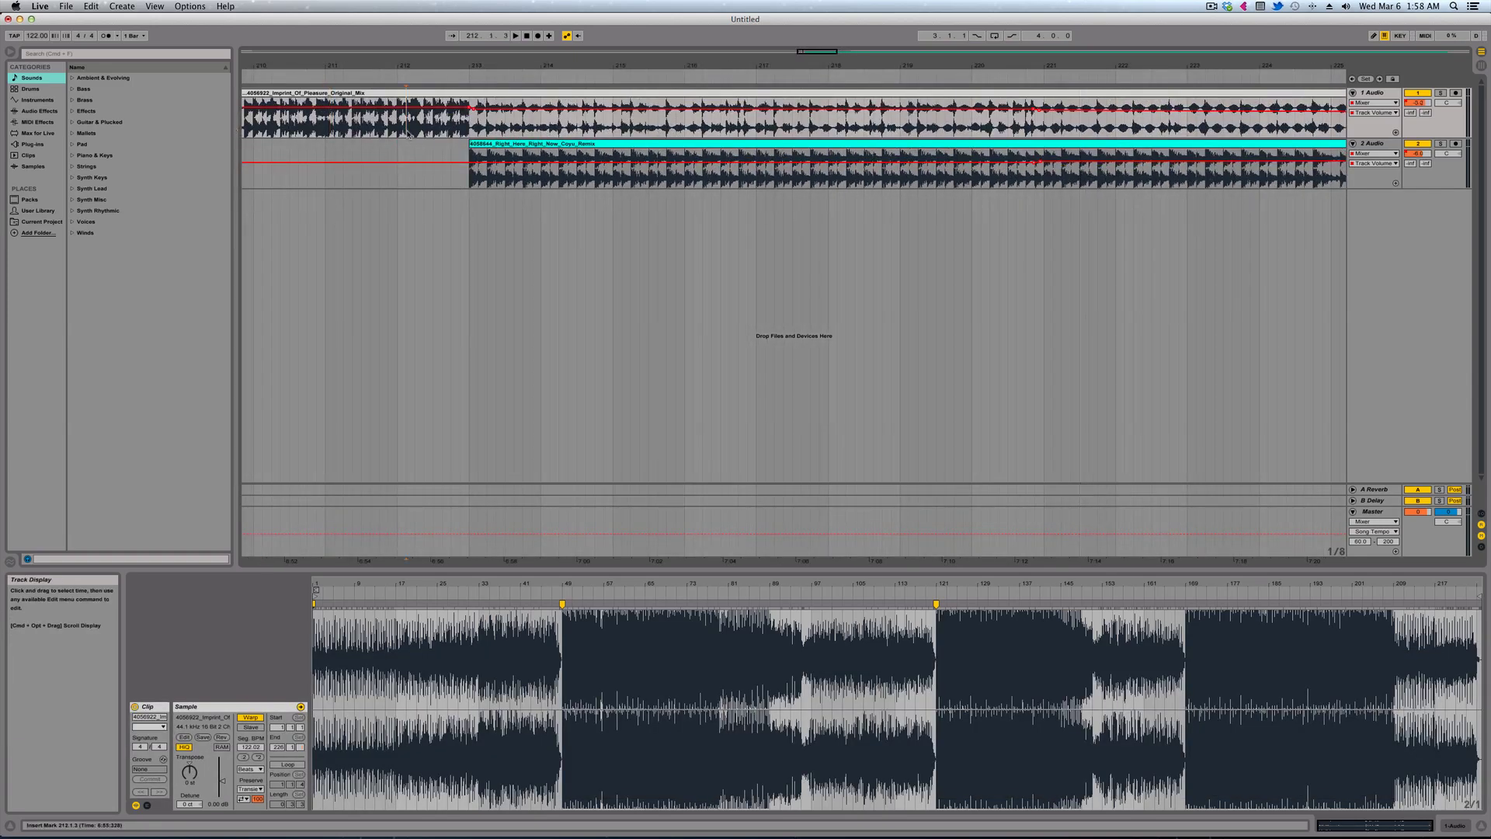
key(minus)
key(minus)
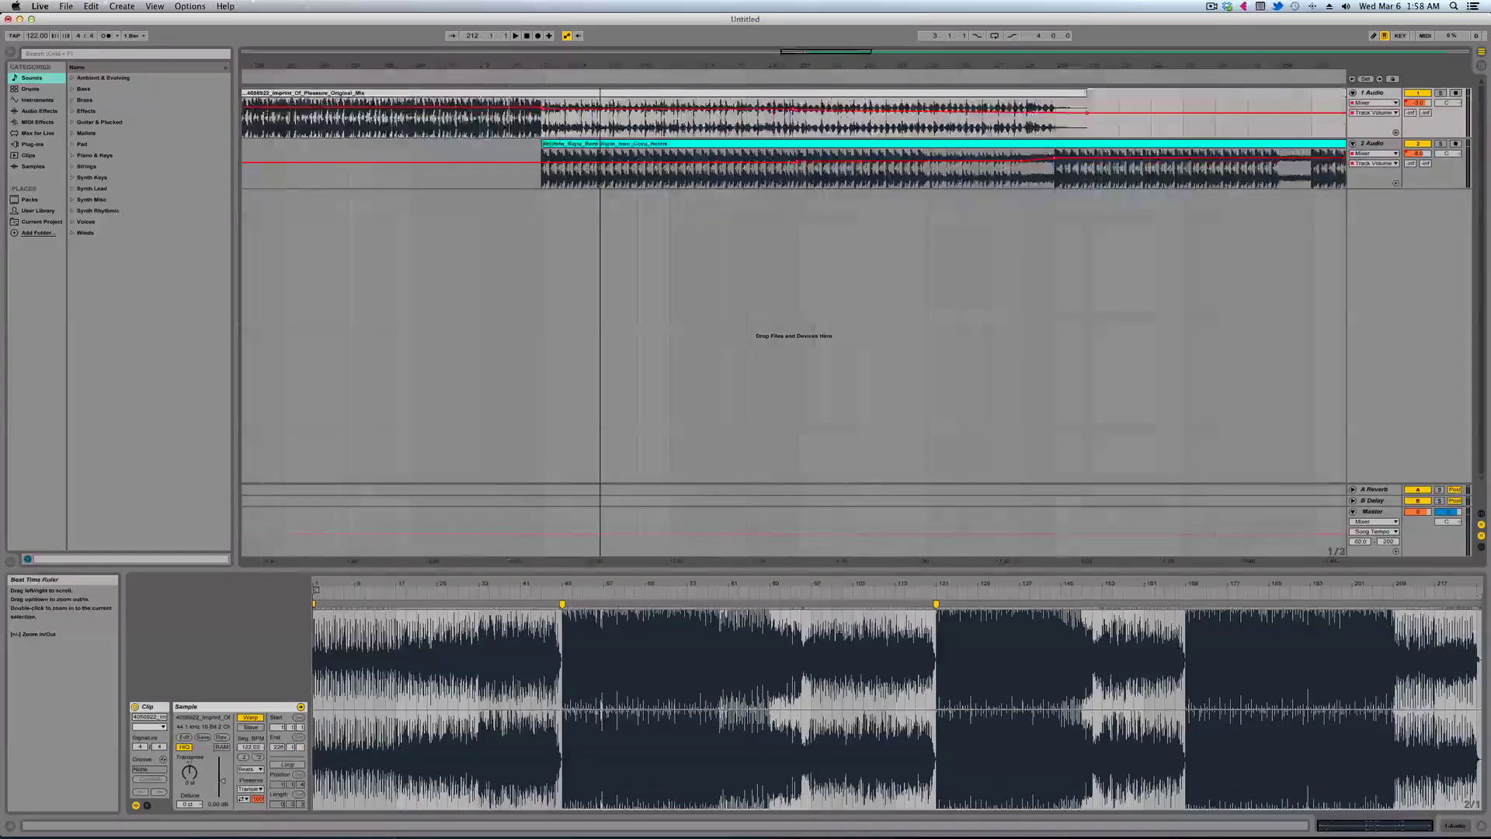
Zoom in around the playhead, enable Follow, then zoom out to watch the whole overlap play
scroll(699, 184, left, 5)
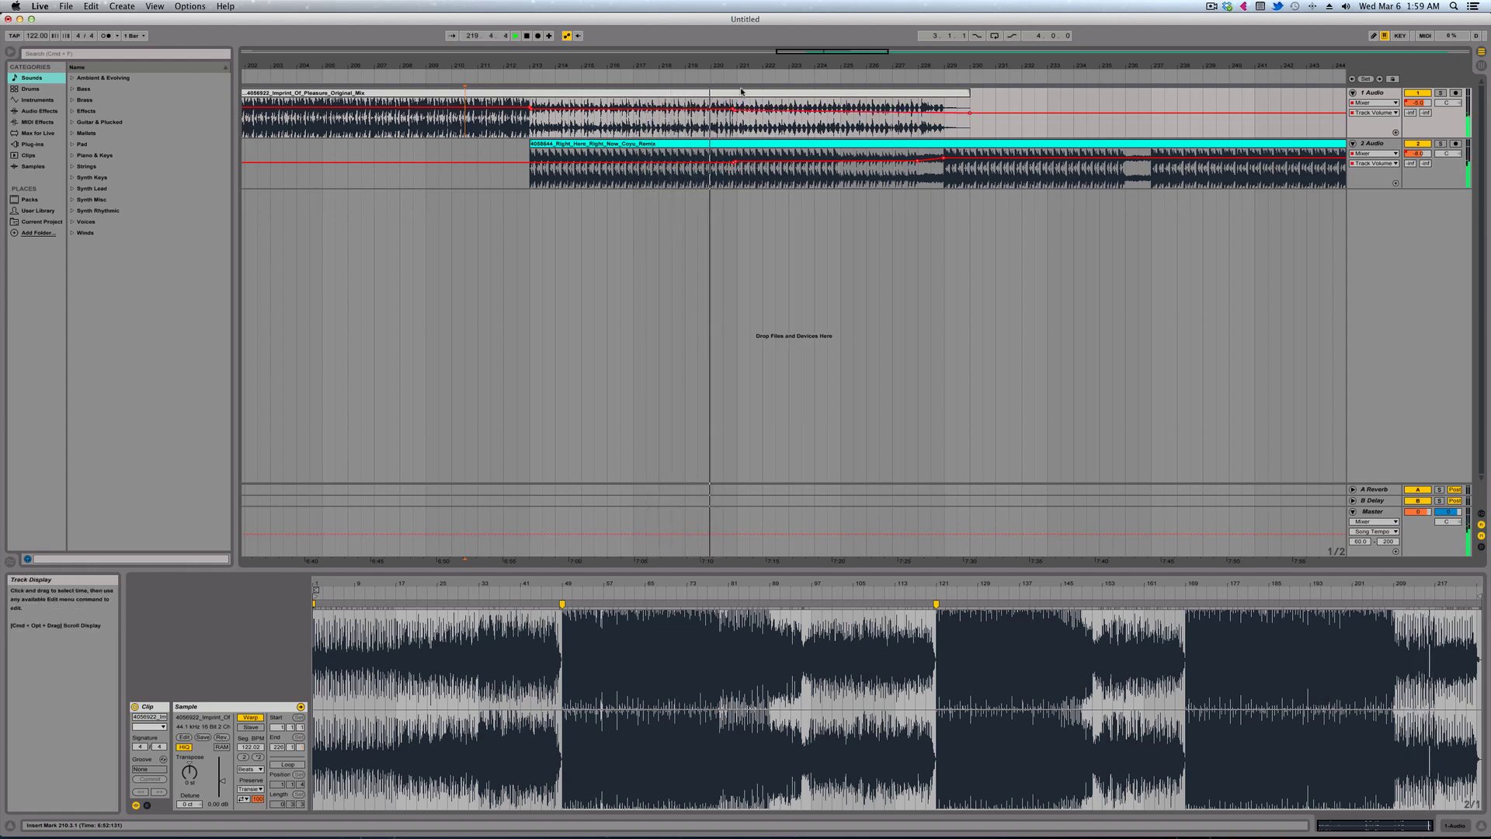
drag(738, 68, 738, 116)
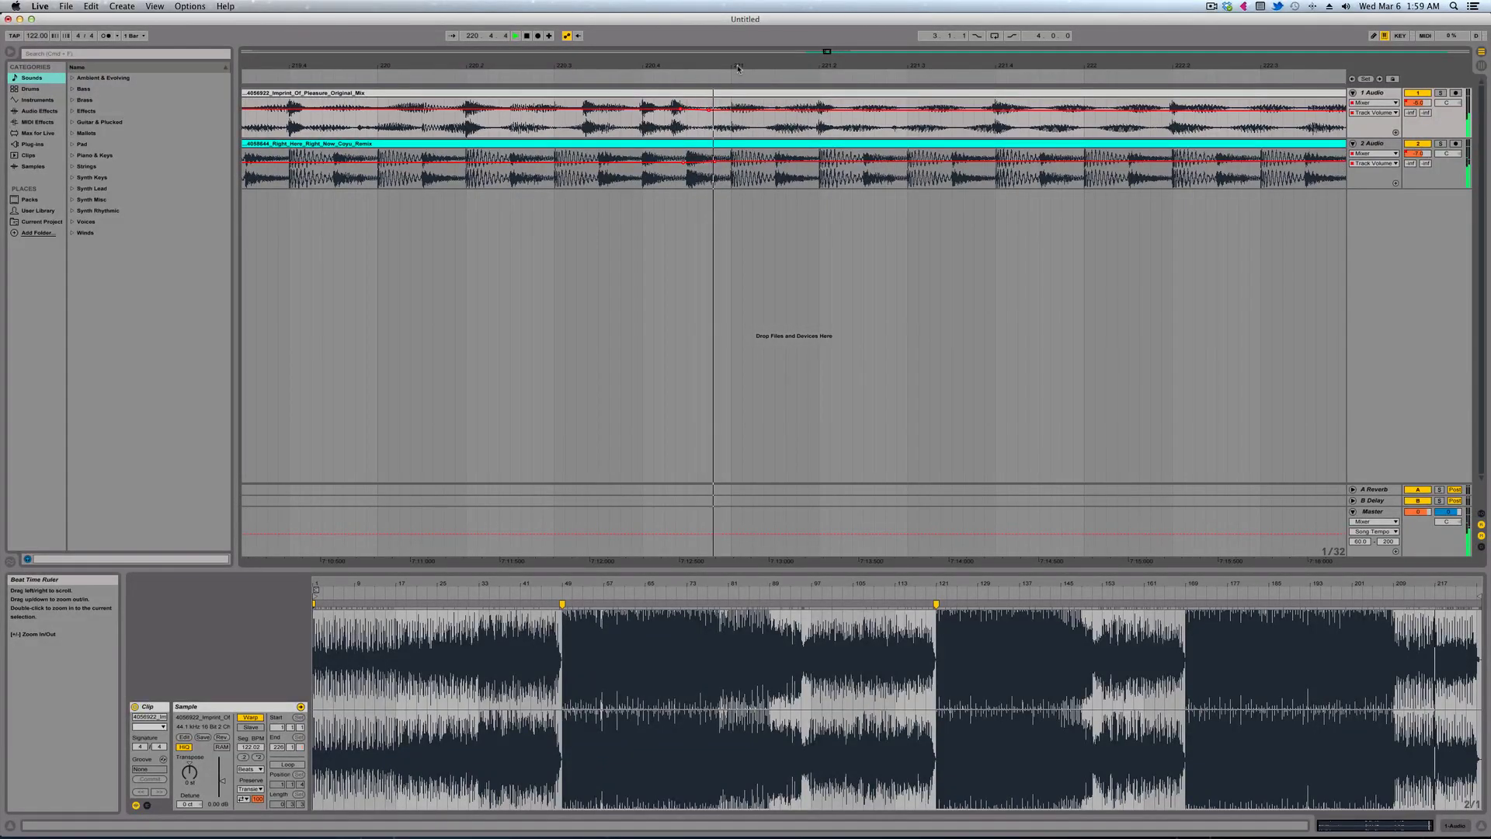
click(457, 36)
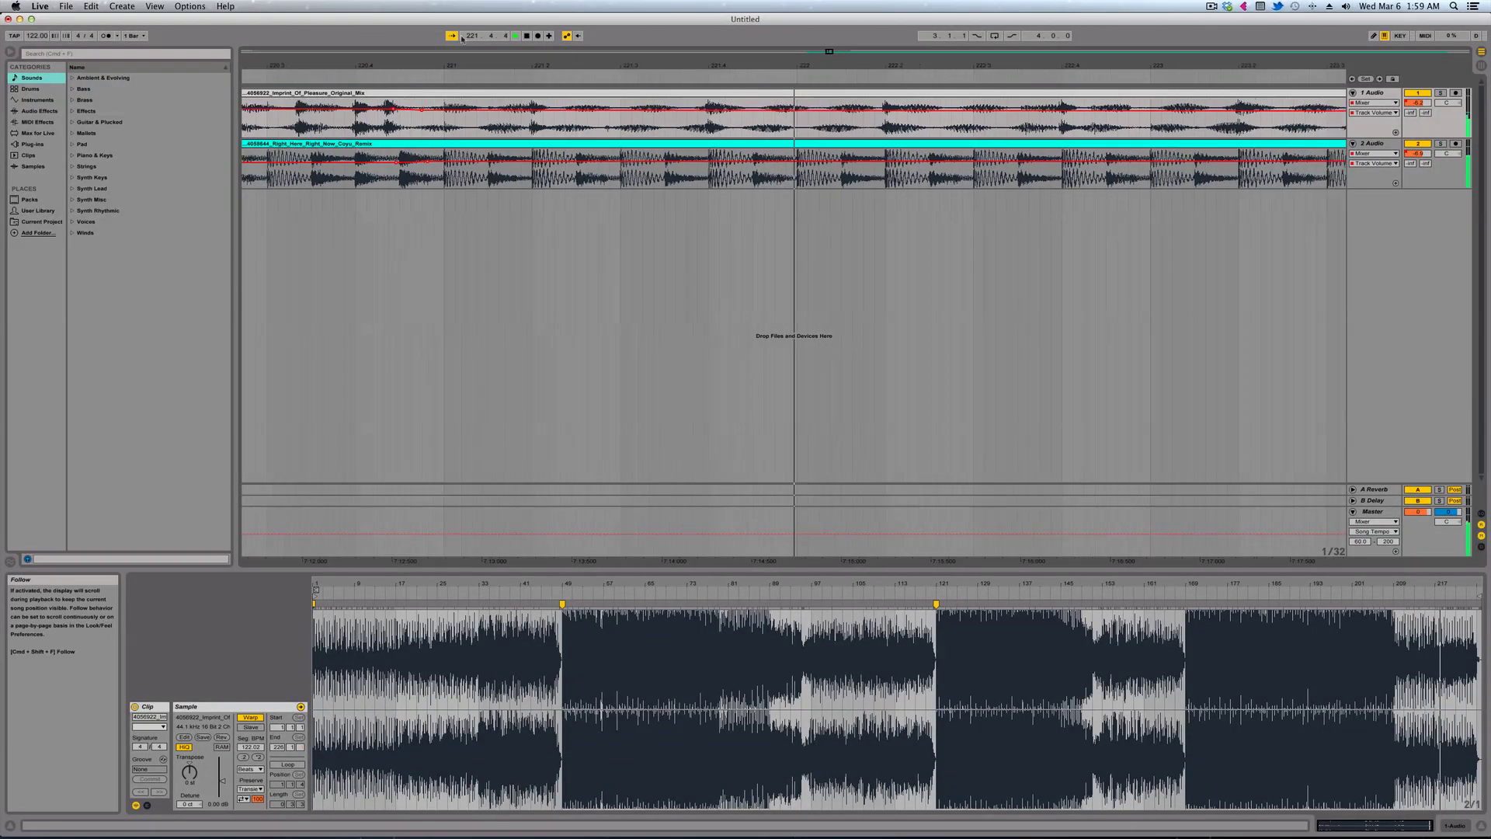
key(minus)
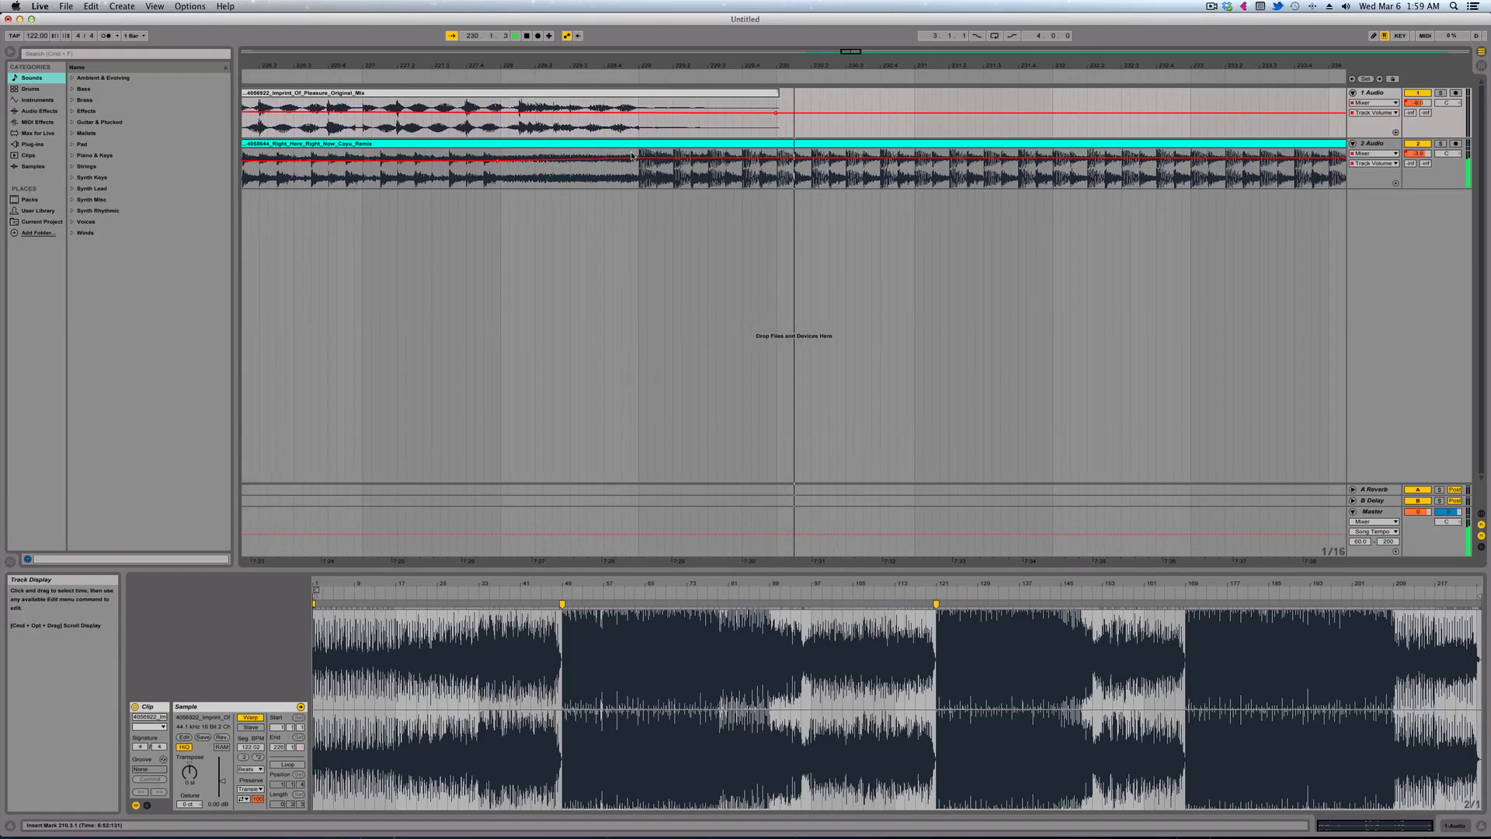
key(minus)
key(minus)
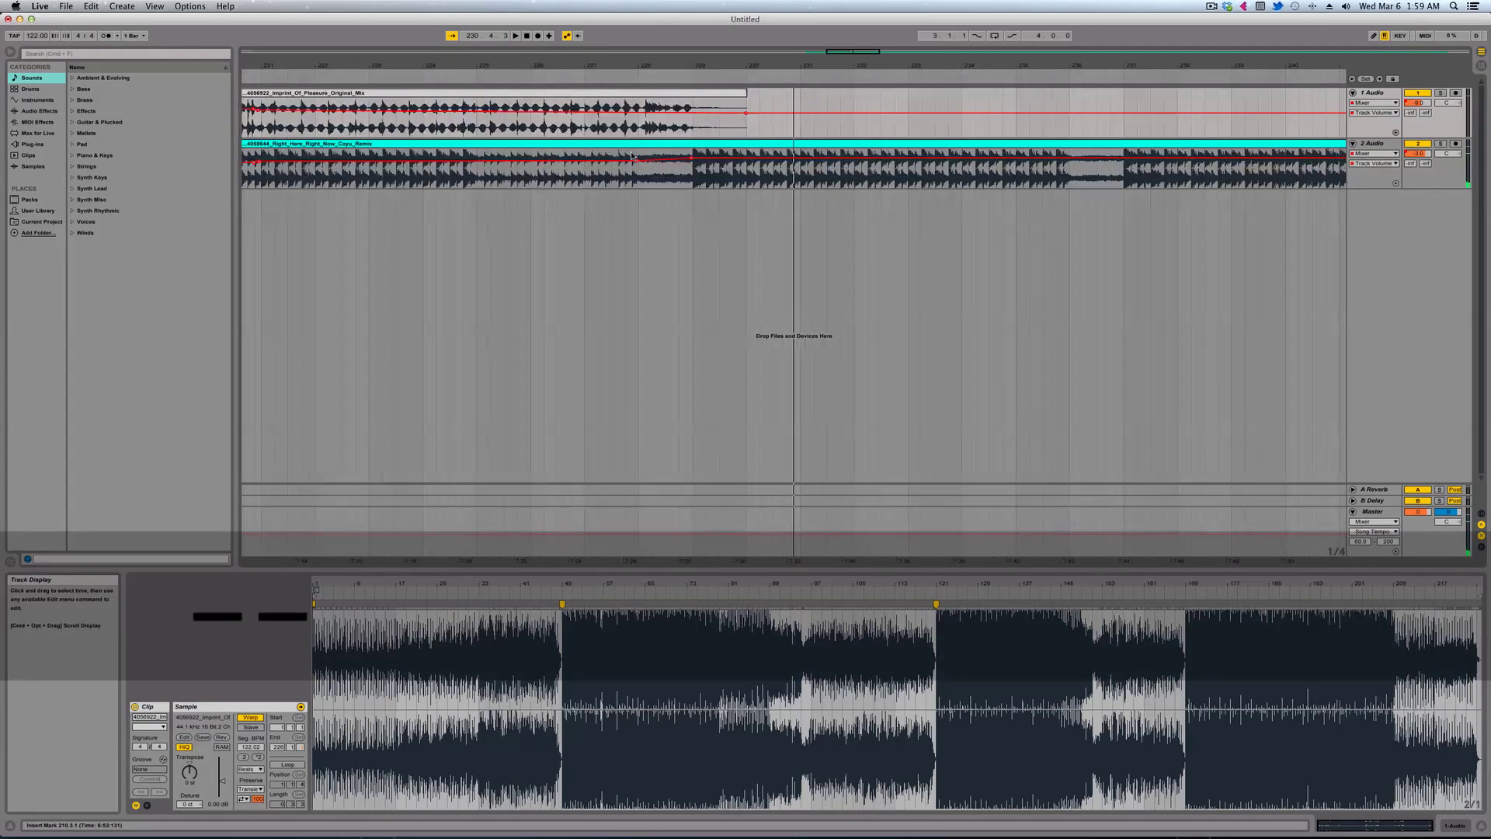
scroll(586, 162, left, 8)
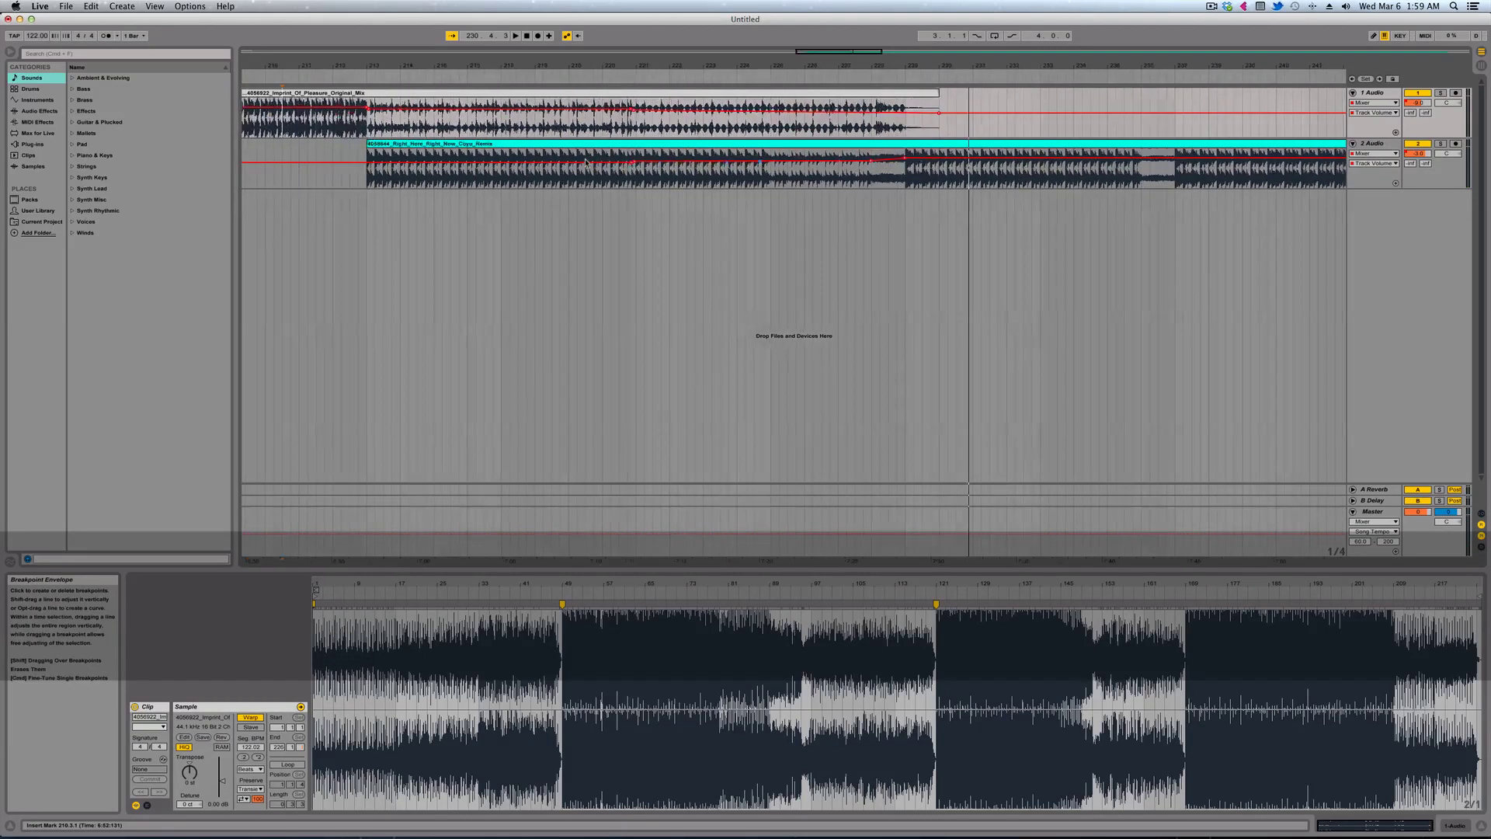